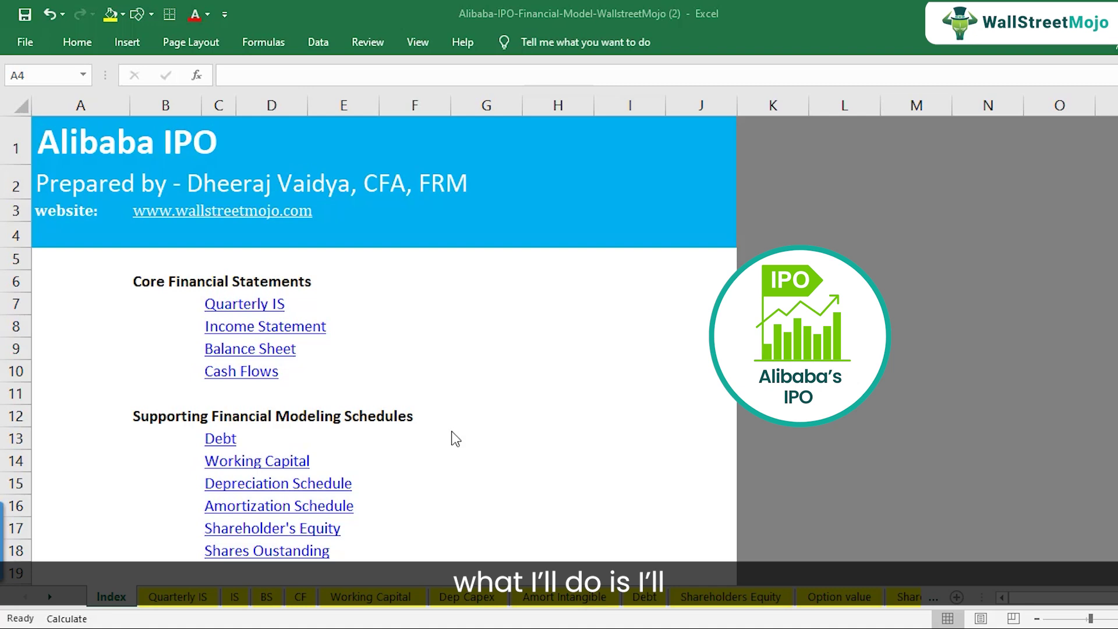
Step: Look through the Quarterly IS, IS, BS, CF, Working Capital and Dep Capex sheets of the Alibaba model
{"action": "left_click", "coordinate": [172, 597]}
{"action": "left_click", "coordinate": [235, 597]}
{"action": "left_click", "coordinate": [266, 597]}
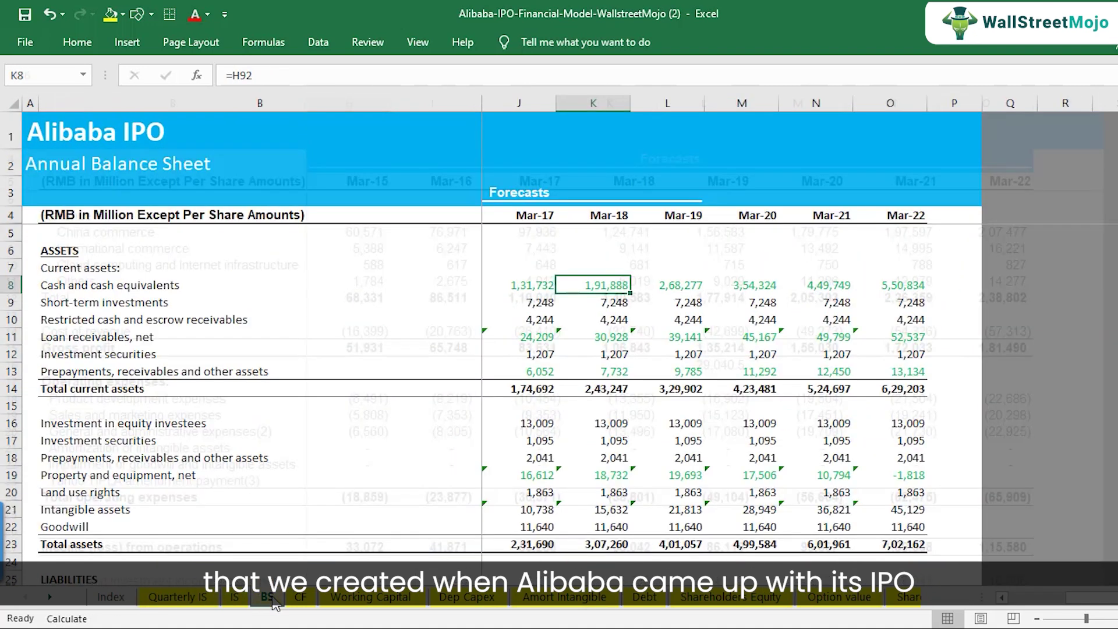
{"action": "left_click", "coordinate": [300, 597]}
{"action": "left_click", "coordinate": [371, 599]}
{"action": "left_click", "coordinate": [453, 599]}
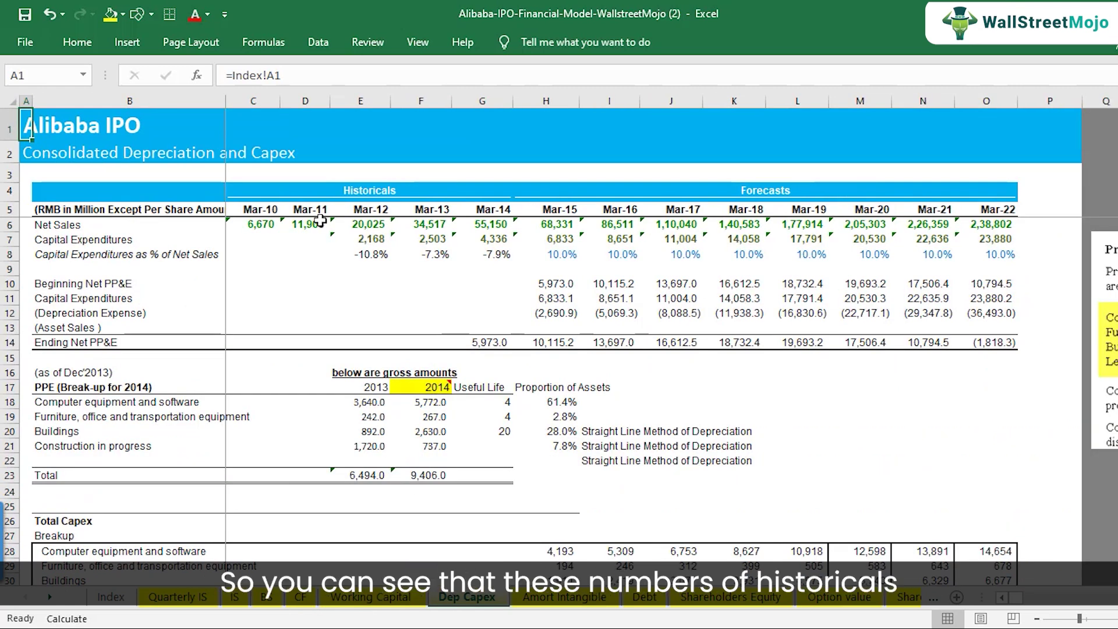
Step: On the Dep Capex sheet, highlight the historical columns C to G and examine the forecast period from Mar-15 to Mar-22
{"action": "left_click_drag", "start_coordinate": [264, 108], "coordinate": [467, 105]}
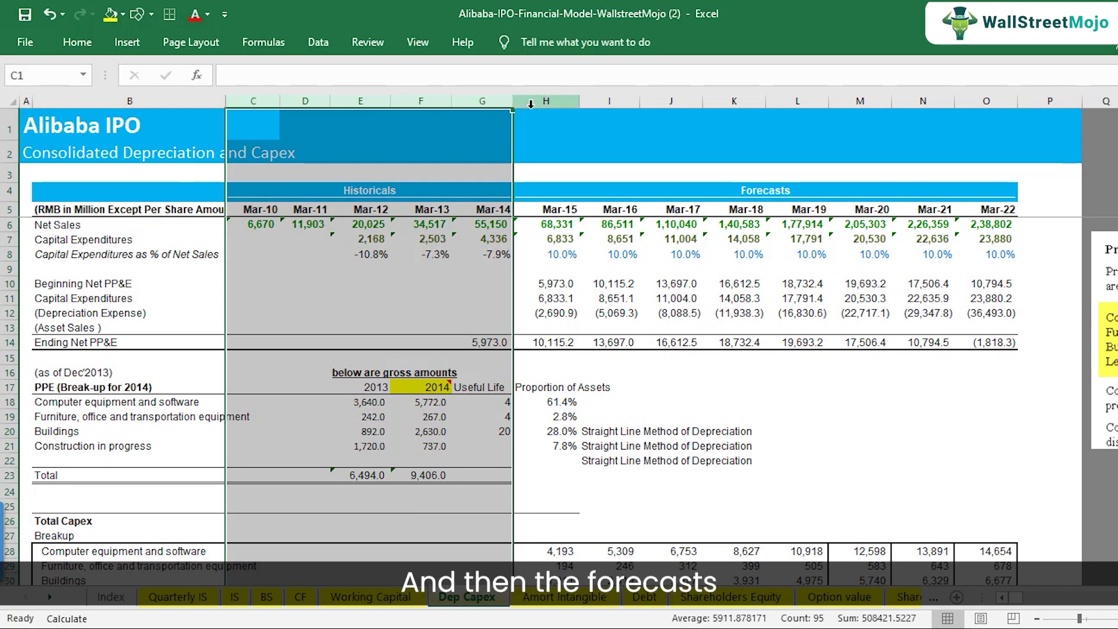
{"action": "left_click_drag", "start_coordinate": [533, 116], "coordinate": [717, 118]}
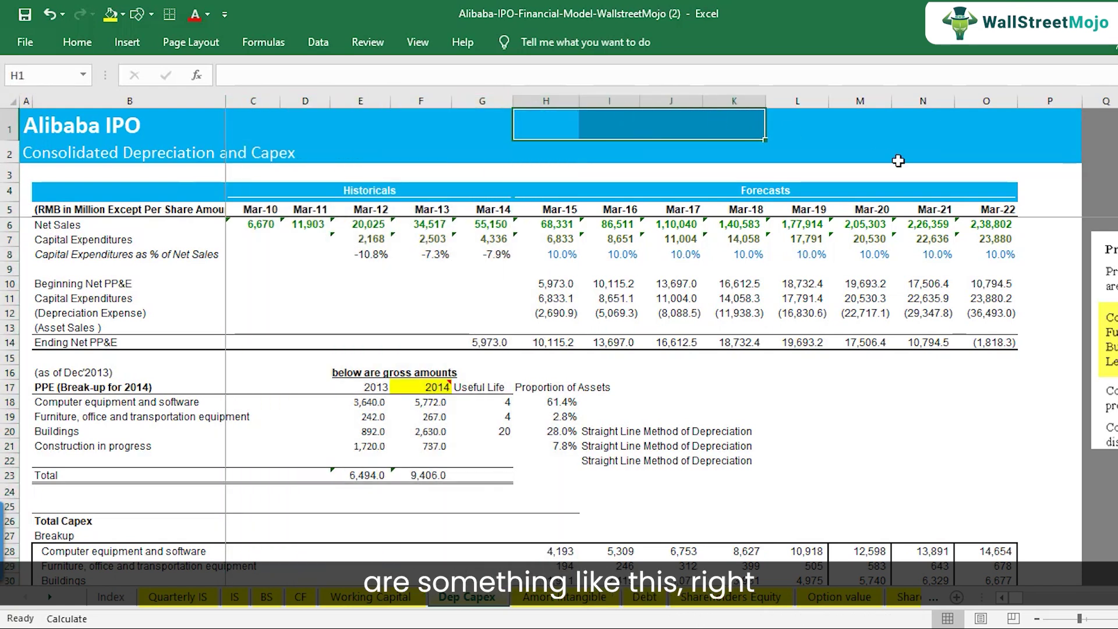
{"action": "left_click", "coordinate": [553, 209]}
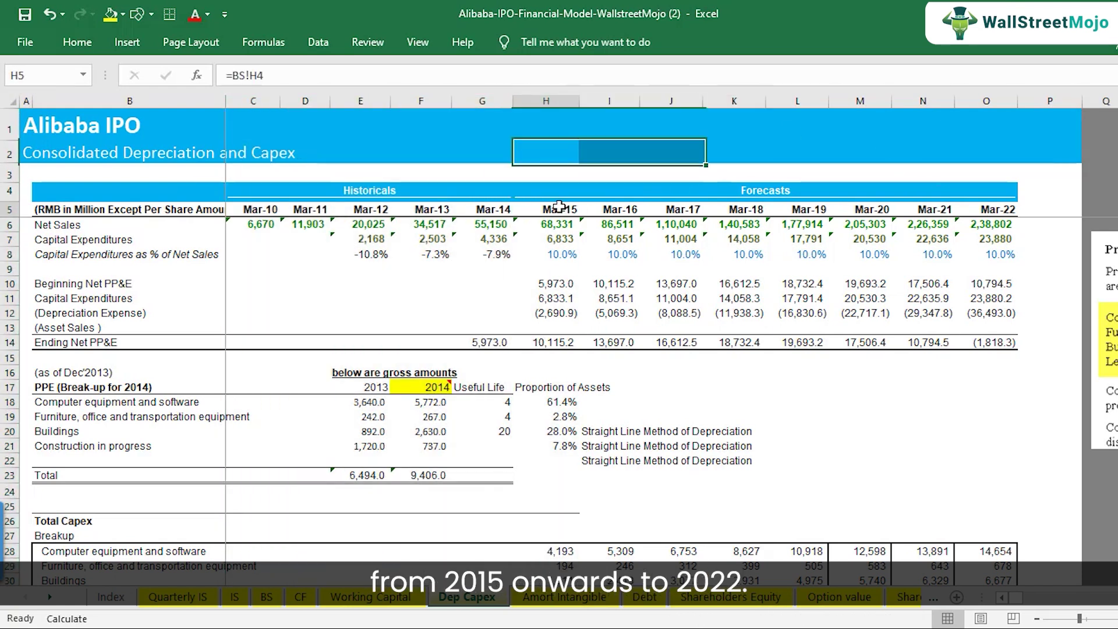
{"action": "left_click", "coordinate": [1003, 211]}
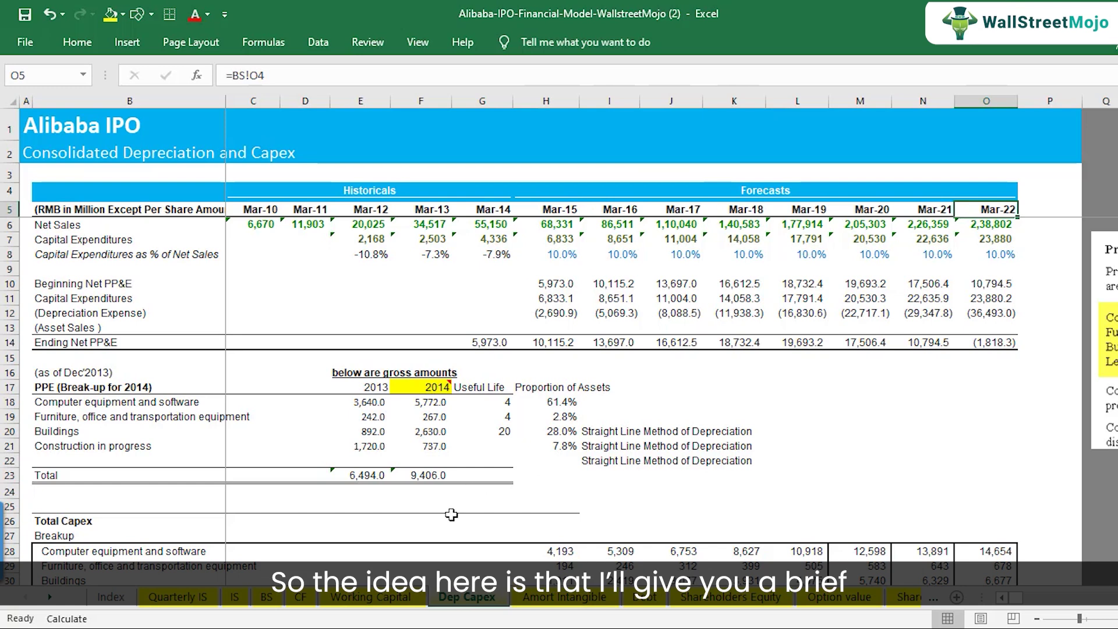
Step: Return to the Index sheet and open the DCF Valuations sheet at the end of the workbook
{"action": "left_click", "coordinate": [111, 597]}
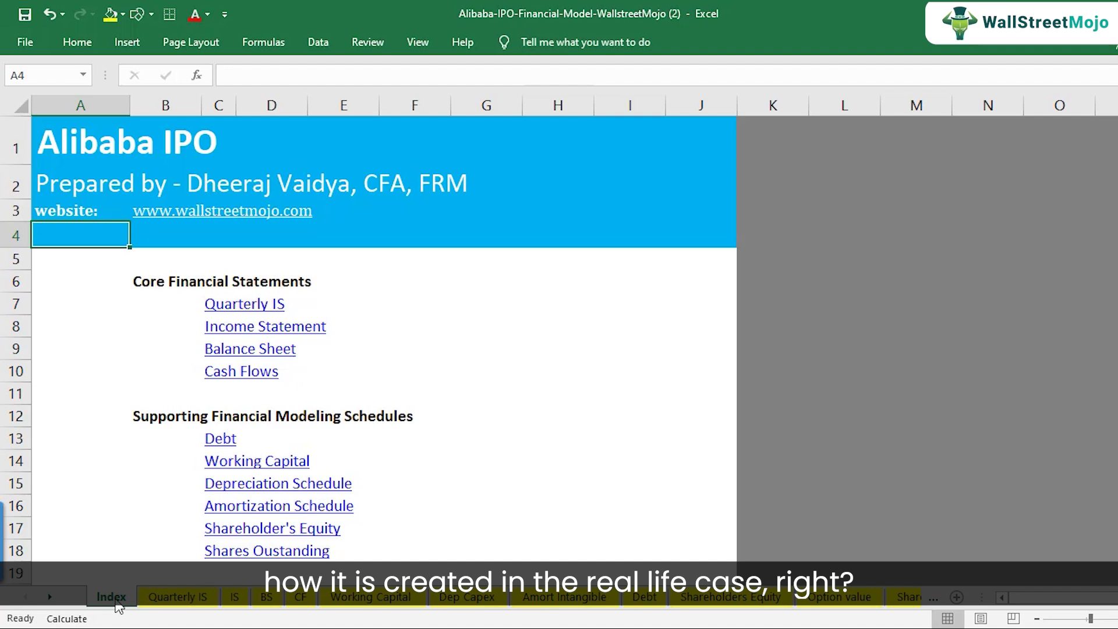
{"action": "left_click", "coordinate": [50, 596]}
{"action": "left_click", "coordinate": [50, 596]}
{"action": "left_click", "coordinate": [50, 596]}
{"action": "left_click", "coordinate": [50, 596]}
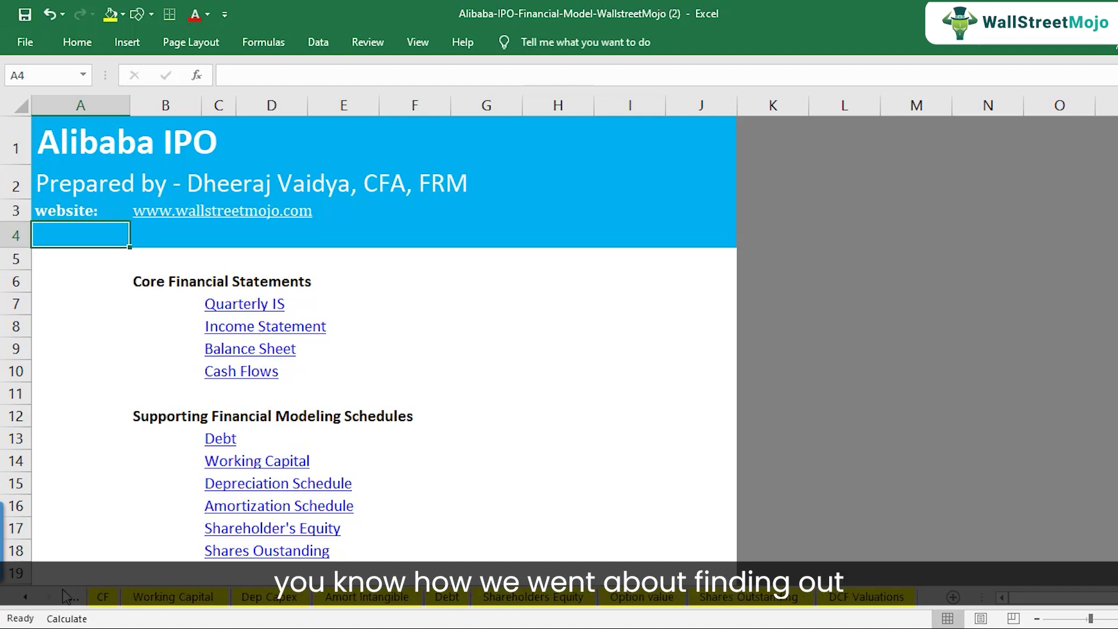
{"action": "left_click", "coordinate": [867, 596]}
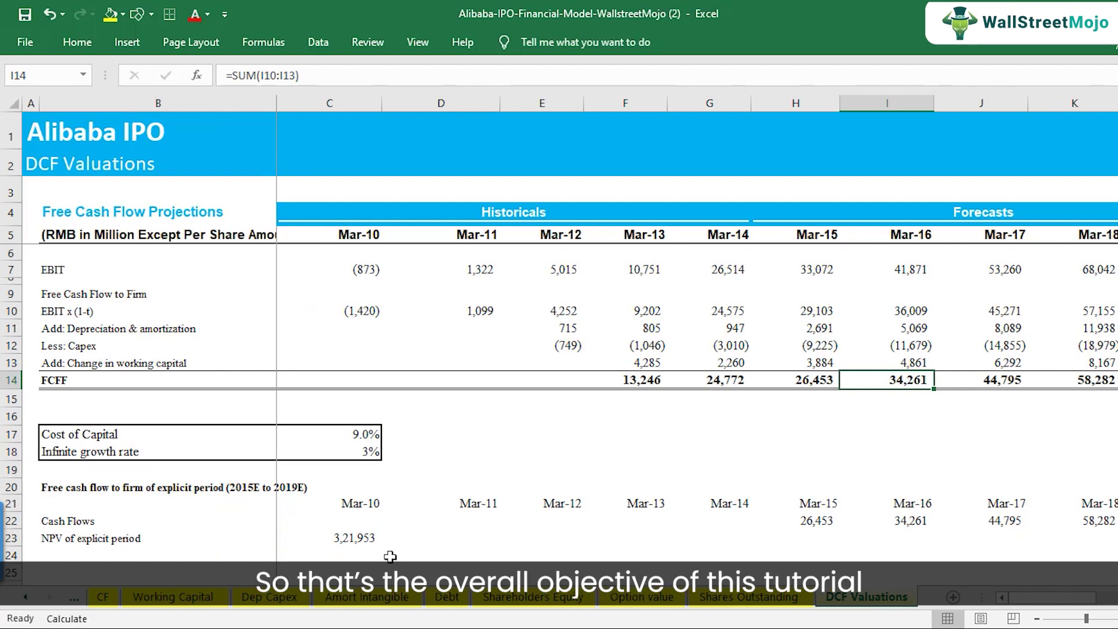
Step: Go back to the first sheets of the workbook and show the Index sheet
{"action": "left_click", "coordinate": [27, 598]}
{"action": "left_click", "coordinate": [27, 597]}
{"action": "left_click", "coordinate": [27, 598]}
{"action": "left_click", "coordinate": [27, 597]}
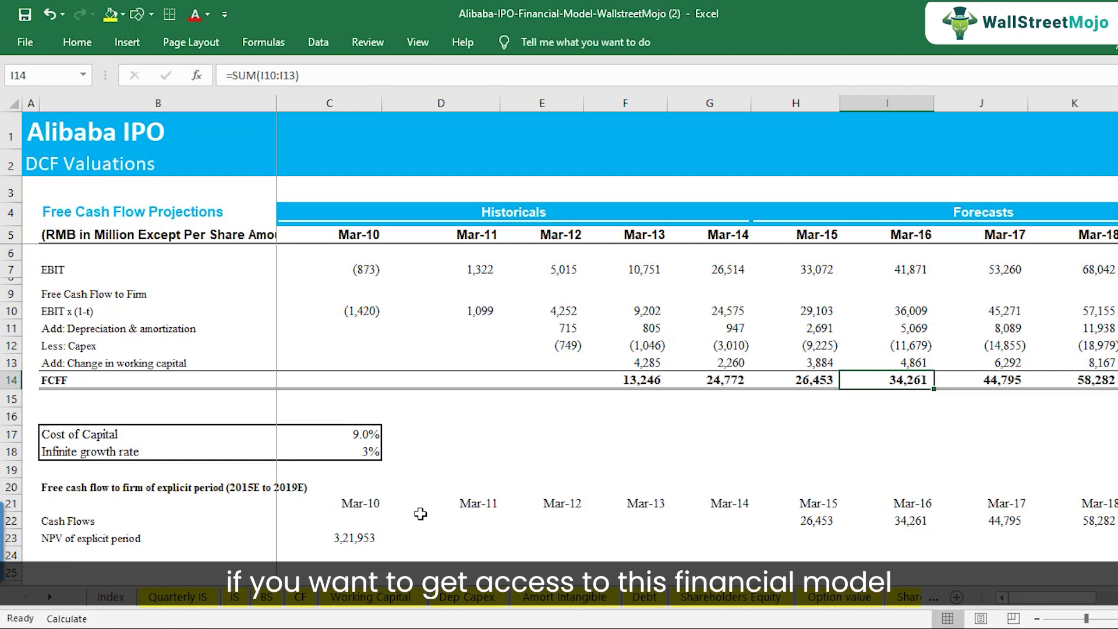
{"action": "left_click", "coordinate": [234, 597]}
{"action": "left_click", "coordinate": [127, 604]}
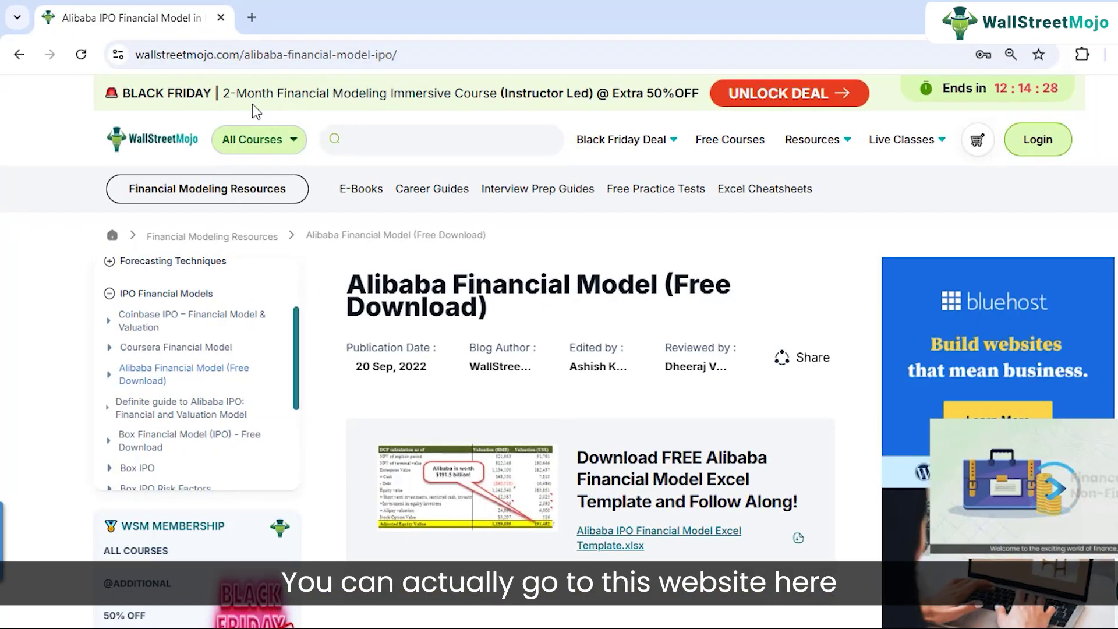
{"action": "left_click", "coordinate": [259, 139]}
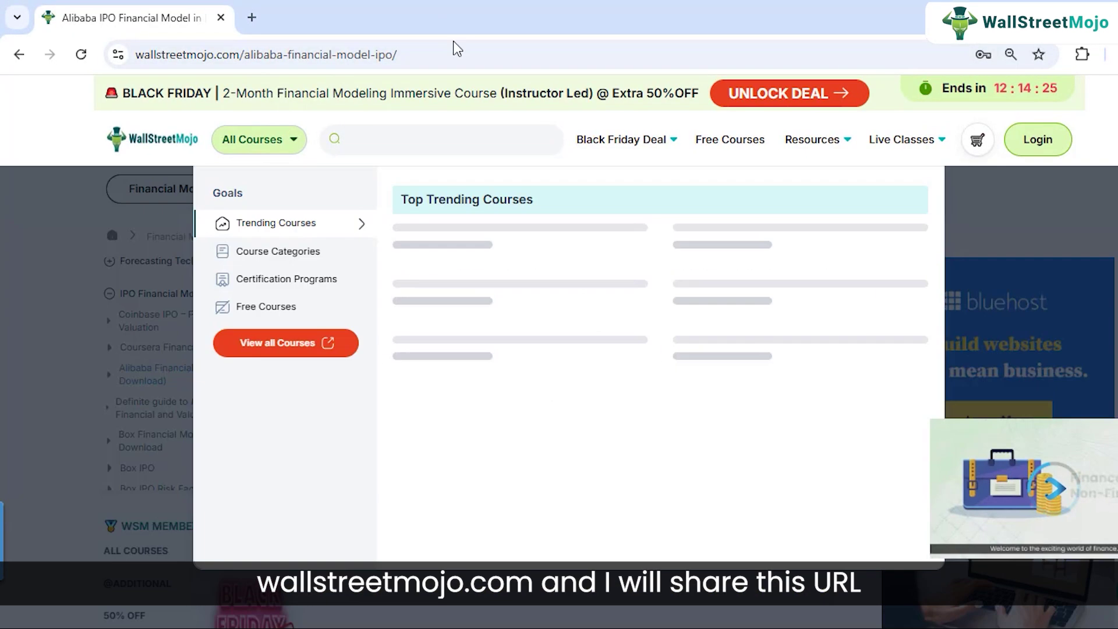
{"action": "left_click", "coordinate": [76, 240]}
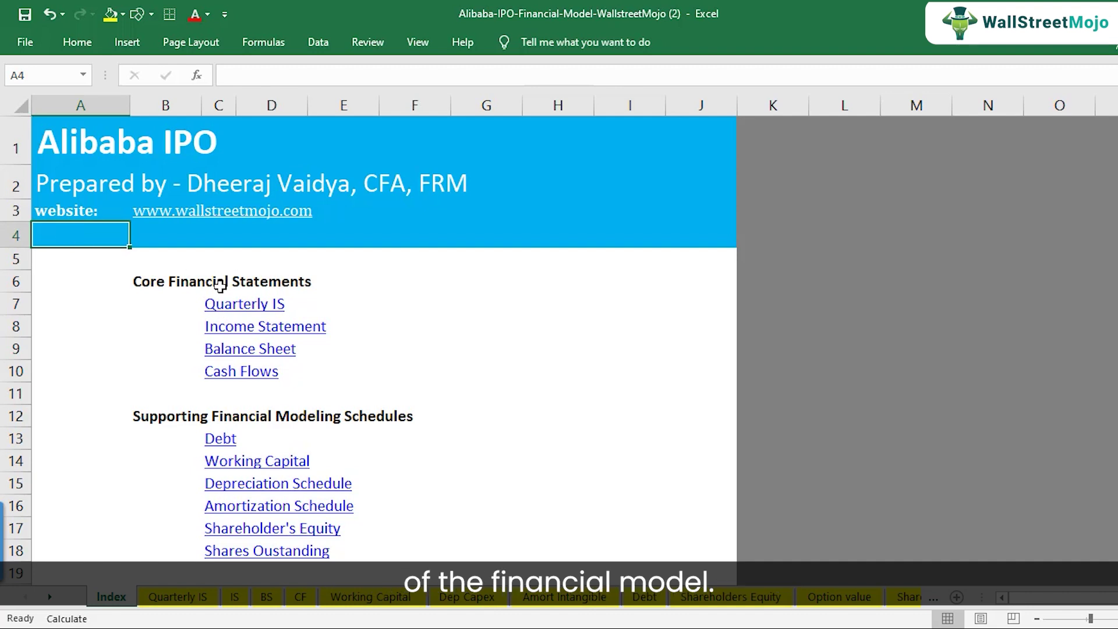
Step: Review the Index sections, highlighting the Core Financial Statements block B6:E10 and the Supporting Financial Modeling Schedules block B12:F18
{"action": "scroll", "coordinate": [169, 295], "scroll_direction": "down", "scroll_amount": 1}
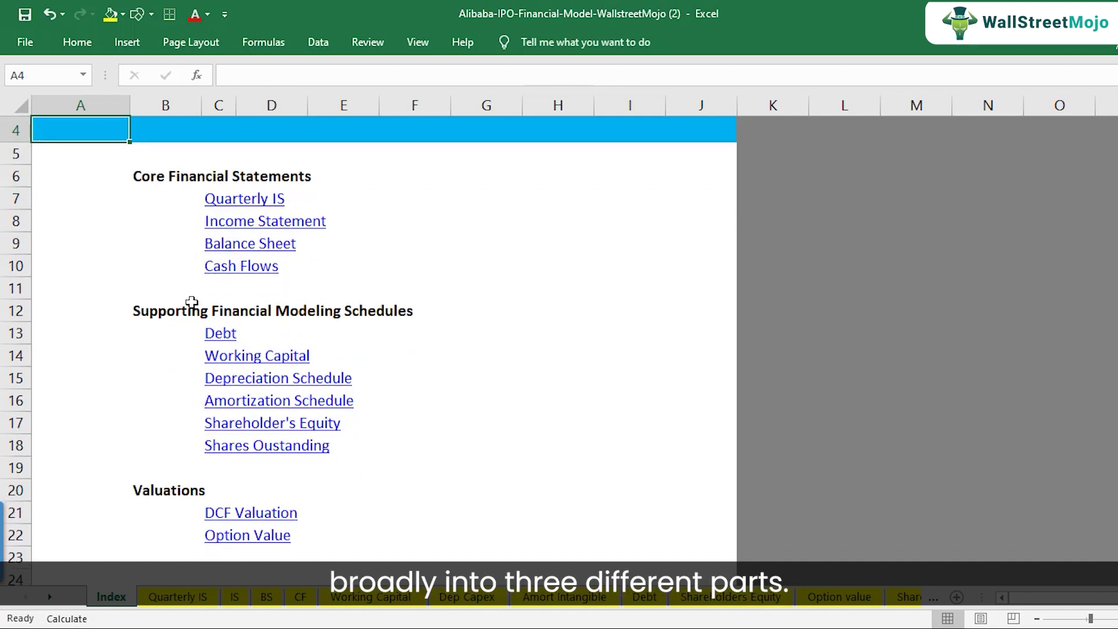
{"action": "left_click_drag", "start_coordinate": [150, 176], "coordinate": [319, 267]}
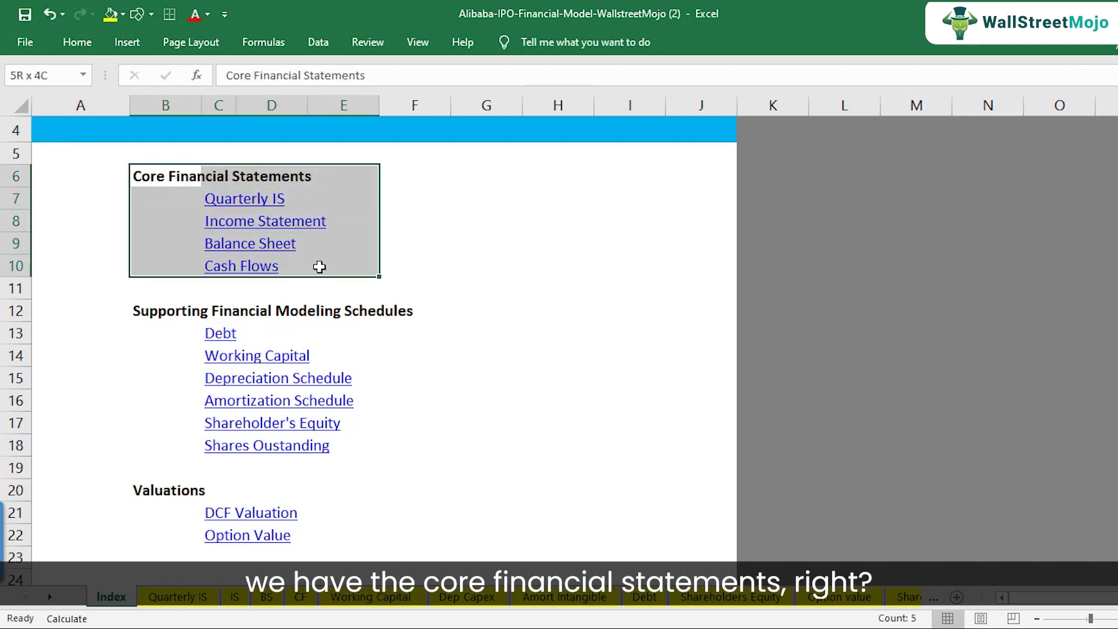
{"action": "left_click_drag", "start_coordinate": [152, 308], "coordinate": [373, 453]}
{"action": "scroll", "coordinate": [143, 397], "scroll_direction": "up", "scroll_amount": 1}
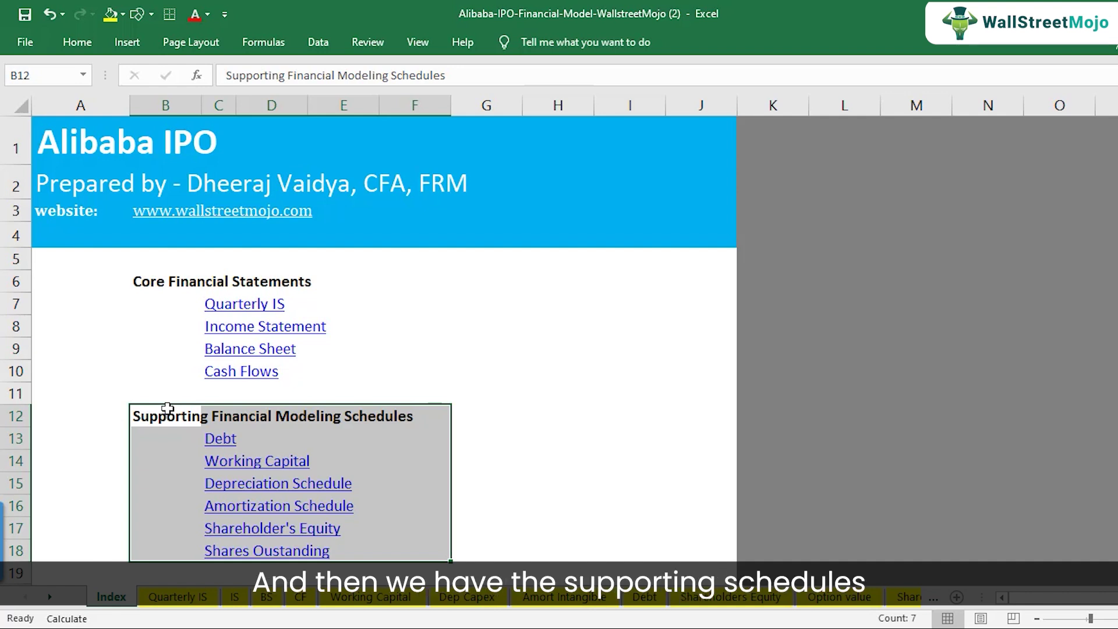
{"action": "scroll", "coordinate": [167, 408], "scroll_direction": "down", "scroll_amount": 1}
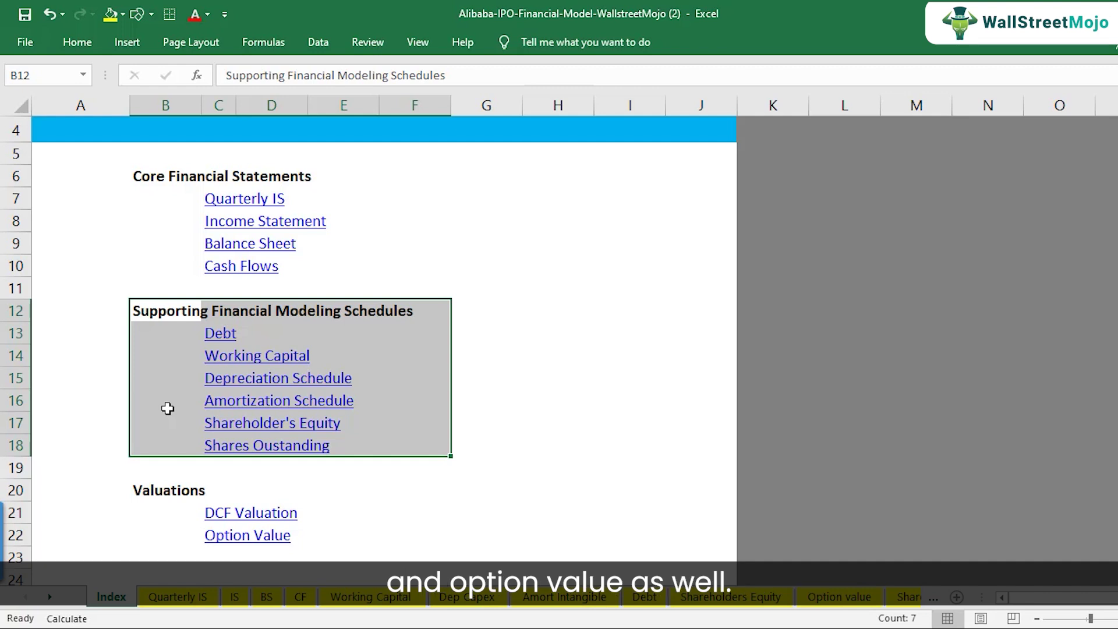
{"action": "scroll", "coordinate": [168, 409], "scroll_direction": "up", "scroll_amount": 1}
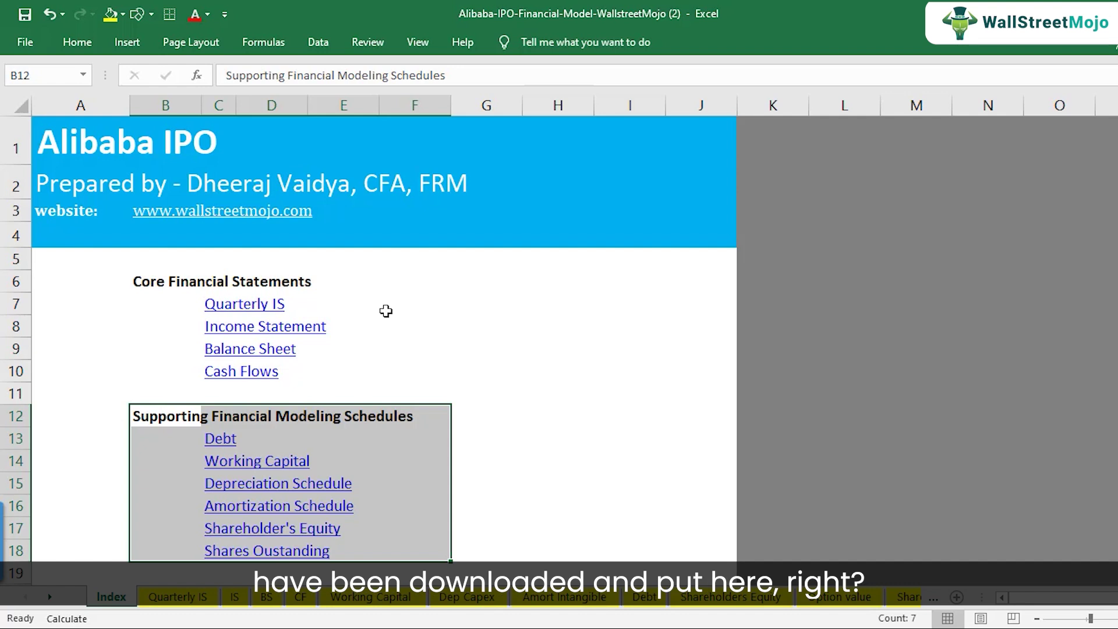
Step: View the Quarterly IS sheet and open the IS sheet at its Revenue section
{"action": "left_click", "coordinate": [182, 600]}
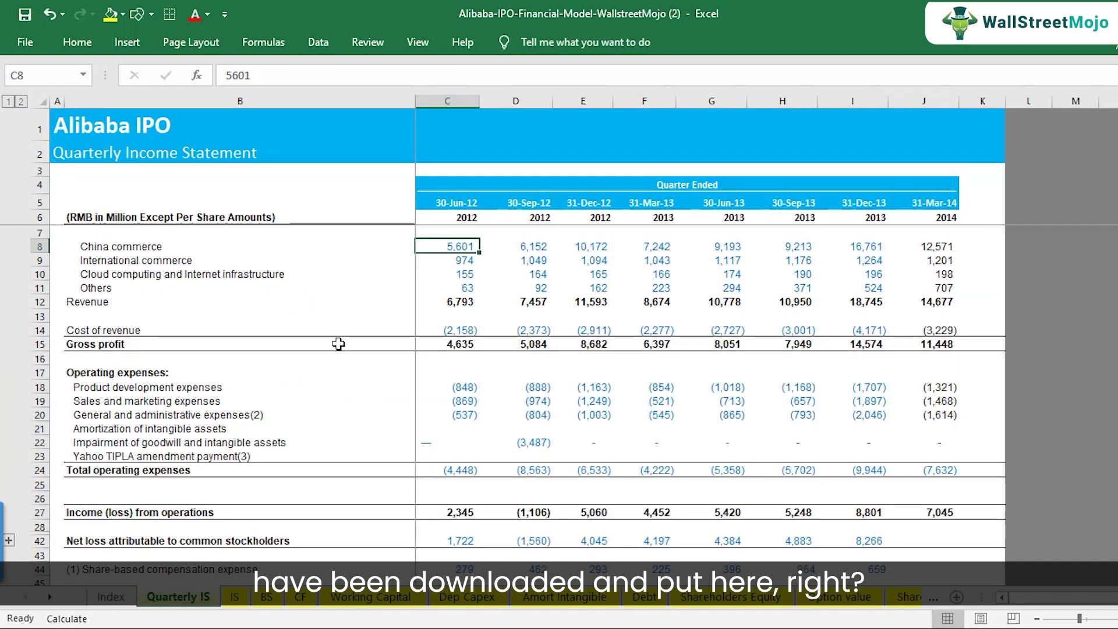
{"action": "left_click", "coordinate": [235, 597]}
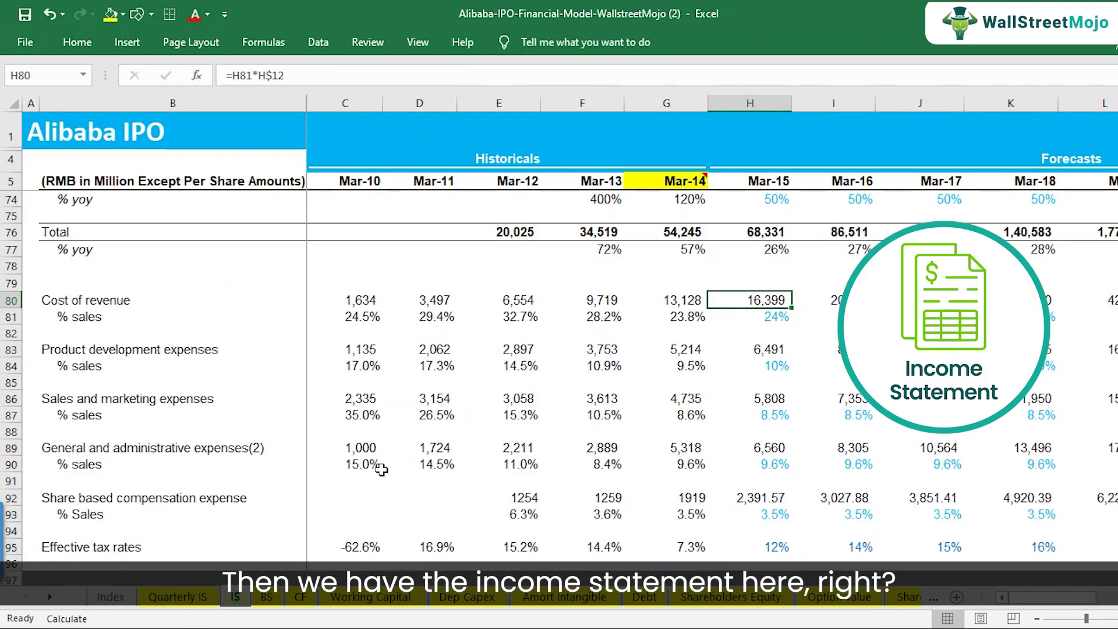
{"action": "scroll", "coordinate": [455, 299], "scroll_direction": "up", "scroll_amount": 20}
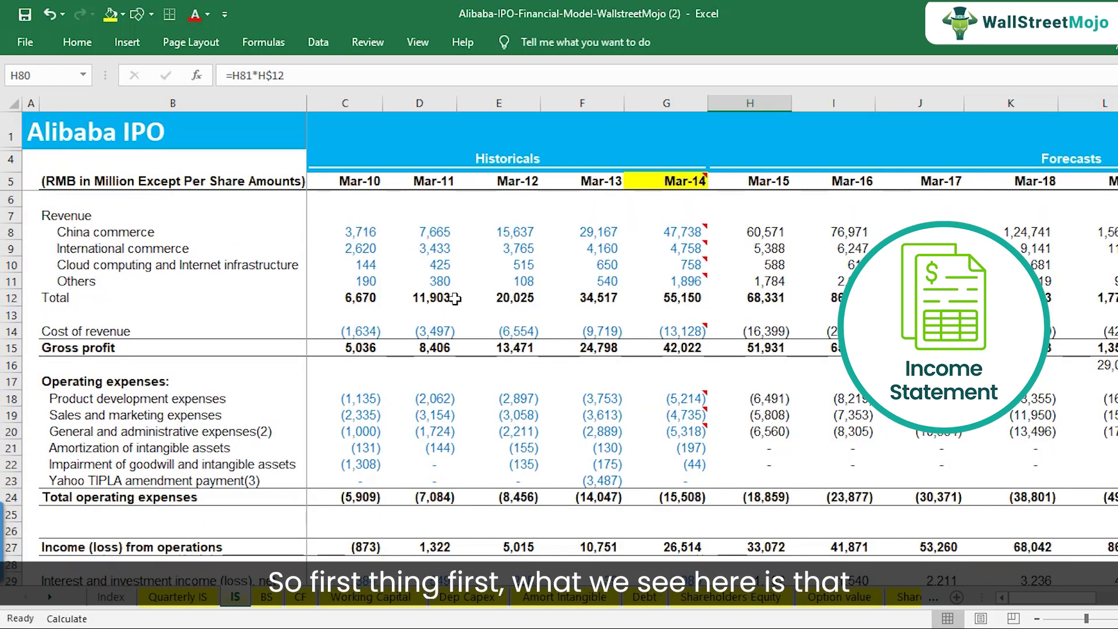
Step: Highlight the income statement's historical columns C to G and its forecast columns from H onward, ending on the Historicals heading
{"action": "left_click", "coordinate": [332, 103]}
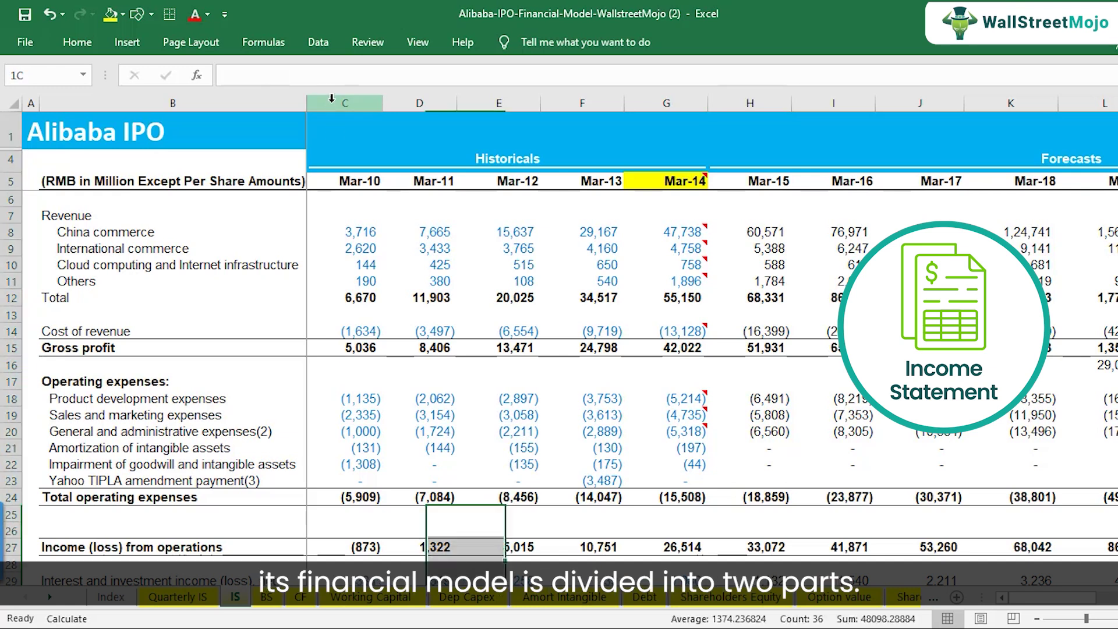
{"action": "left_click_drag", "start_coordinate": [333, 102], "coordinate": [705, 106]}
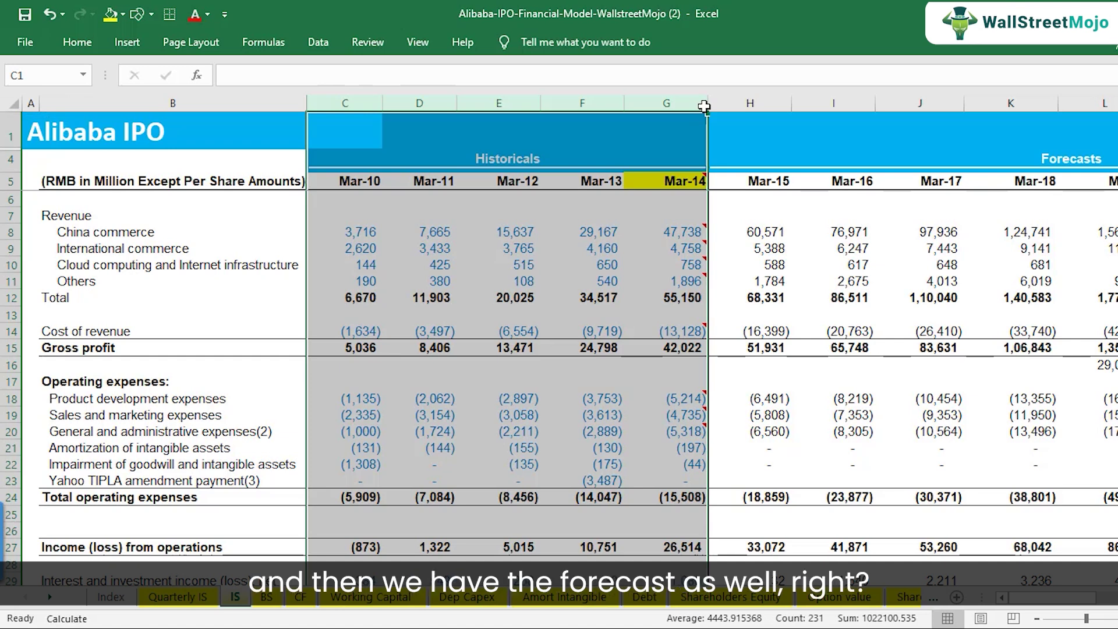
{"action": "left_click", "coordinate": [769, 99]}
{"action": "left_click_drag", "start_coordinate": [769, 99], "coordinate": [1087, 93]}
{"action": "left_click", "coordinate": [362, 160]}
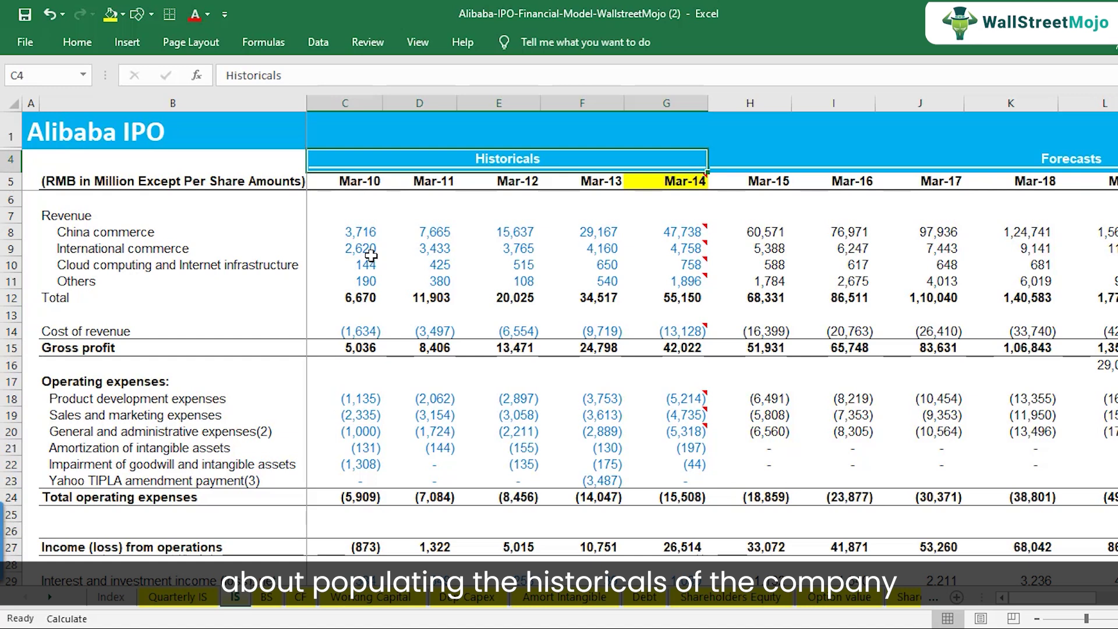
Step: Select the historical columns C to G and review their figures down to the net income rows
{"action": "left_click_drag", "start_coordinate": [345, 103], "coordinate": [674, 127]}
{"action": "scroll", "coordinate": [464, 350], "scroll_direction": "down", "scroll_amount": 2}
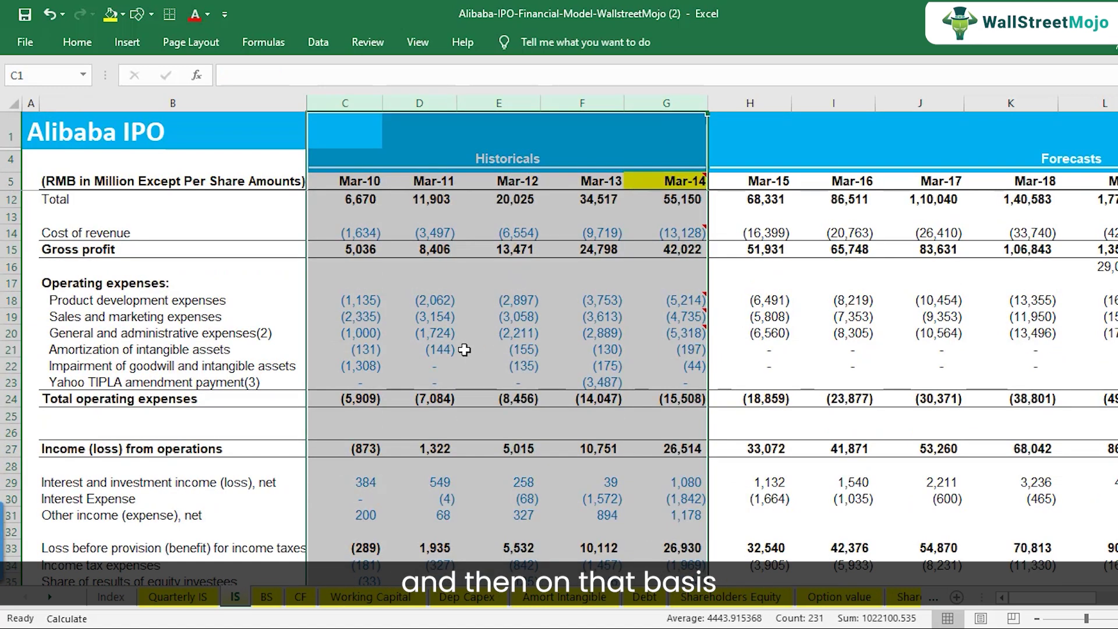
{"action": "scroll", "coordinate": [464, 350], "scroll_direction": "down", "scroll_amount": 3}
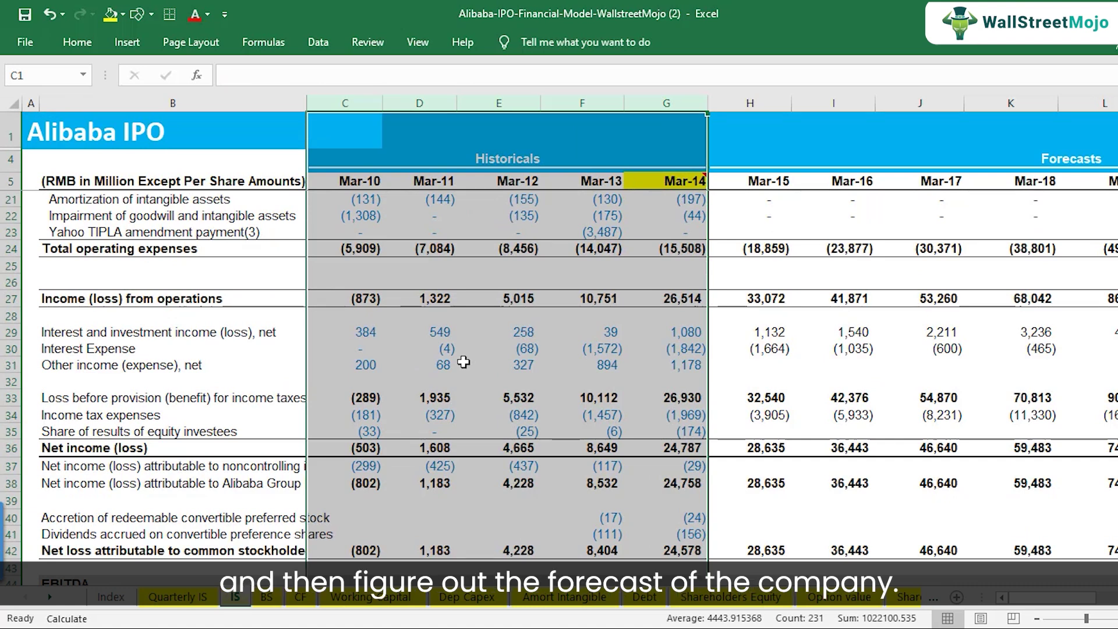
{"action": "scroll", "coordinate": [355, 350], "scroll_direction": "up", "scroll_amount": 5}
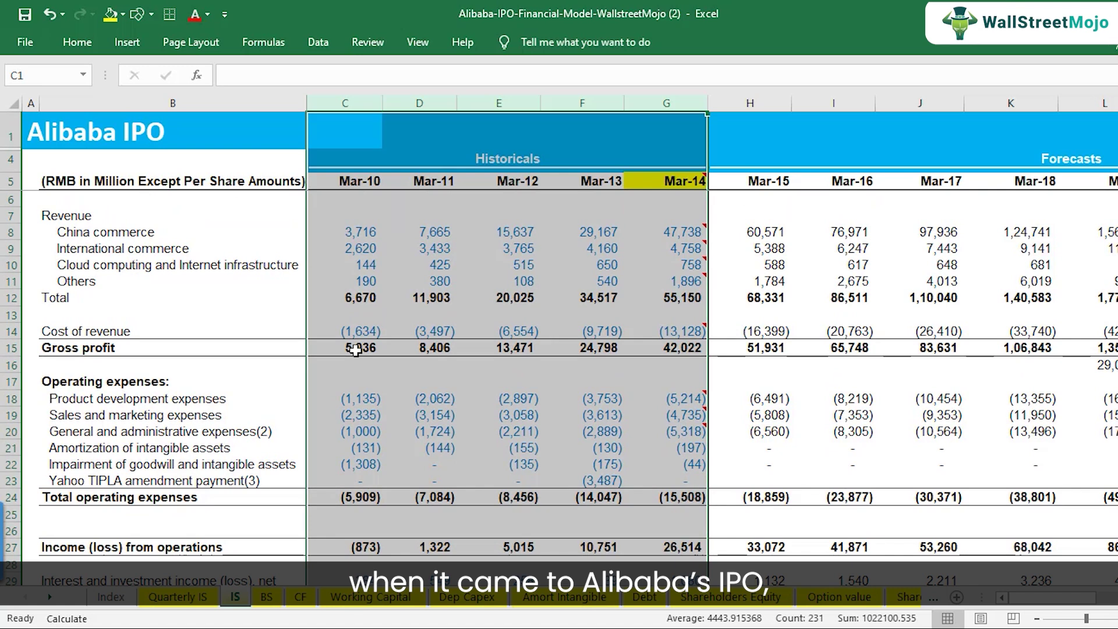
Step: Examine the four revenue segments: China commerce, International commerce, Cloud computing and Internet infrastructure, and Others
{"action": "left_click", "coordinate": [129, 233]}
{"action": "left_click", "coordinate": [143, 265]}
{"action": "left_click", "coordinate": [135, 278]}
{"action": "left_click", "coordinate": [135, 265]}
{"action": "left_click", "coordinate": [136, 249]}
{"action": "left_click", "coordinate": [137, 233]}
{"action": "left_click", "coordinate": [137, 248]}
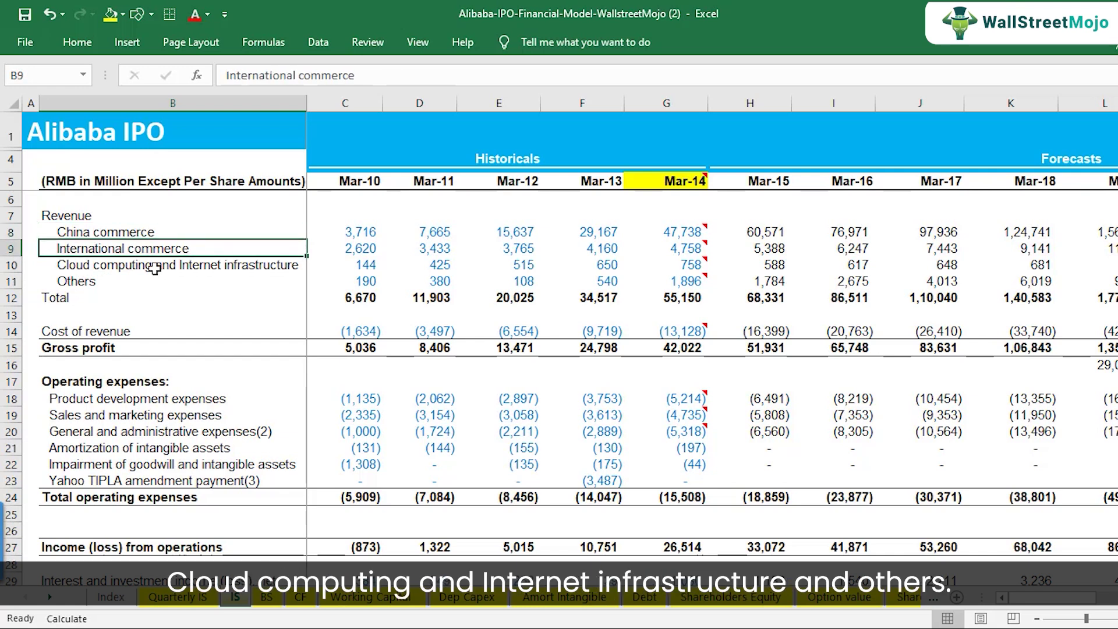
{"action": "left_click", "coordinate": [154, 266]}
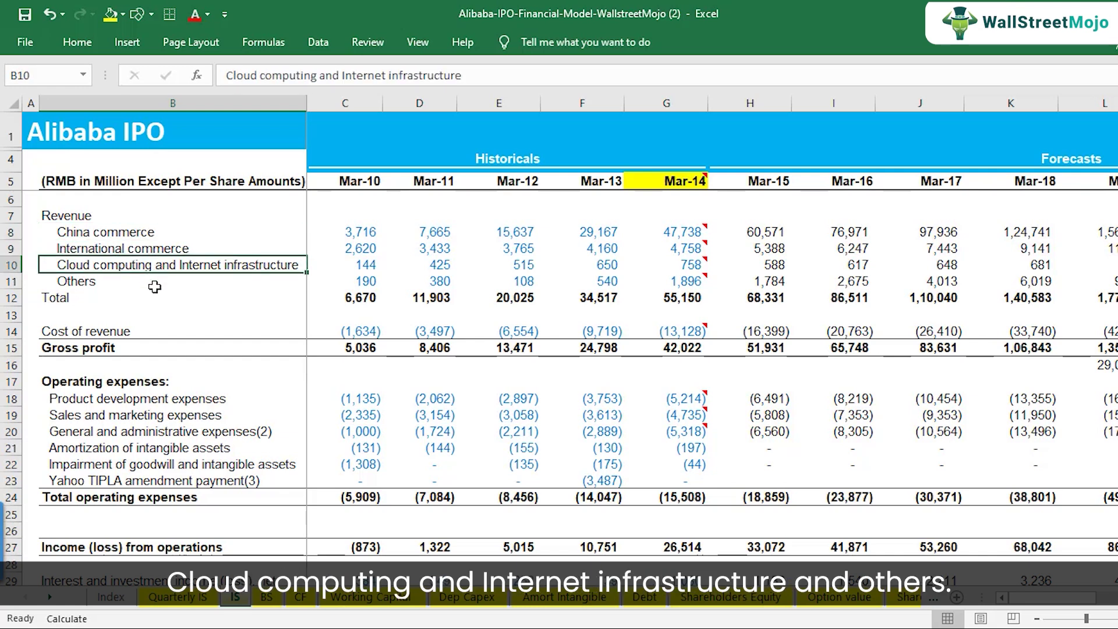
{"action": "left_click", "coordinate": [154, 287]}
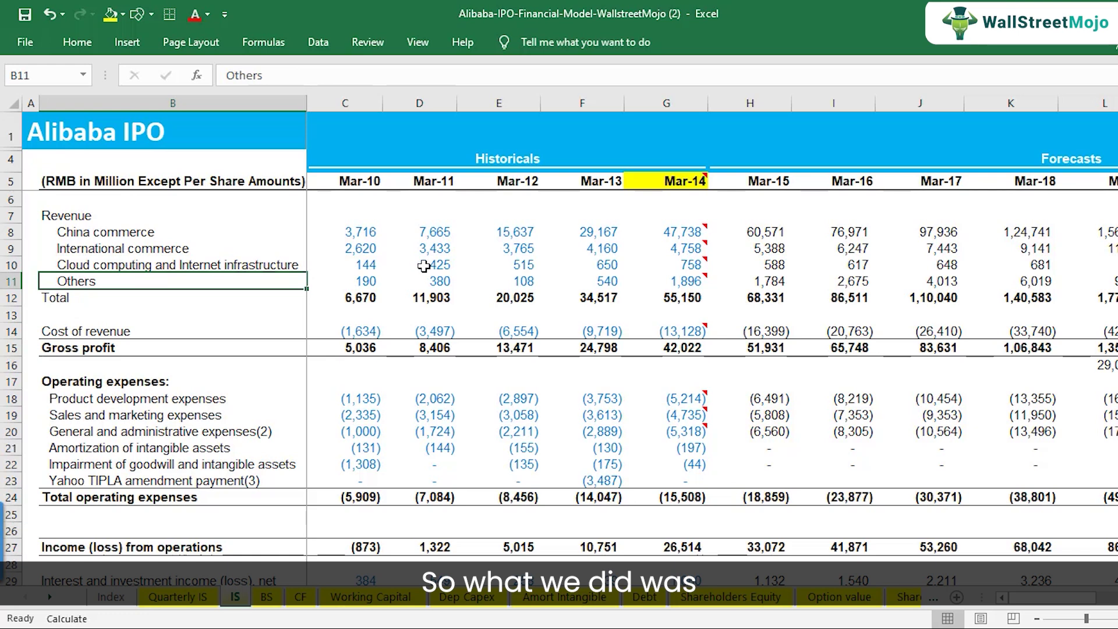
Step: In Growth Analysis and Drivers, inspect the historical year-over-year growth formulas for China commerce Retail and Wholesale without changing them
{"action": "scroll", "coordinate": [424, 266], "scroll_direction": "down", "scroll_amount": 5}
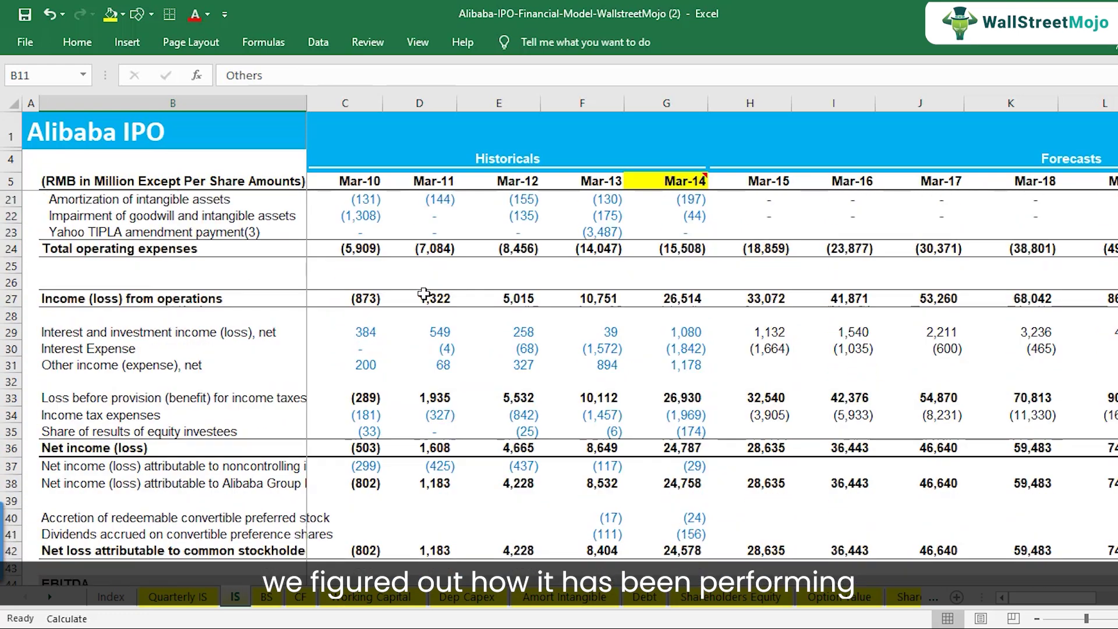
{"action": "scroll", "coordinate": [423, 294], "scroll_direction": "down", "scroll_amount": 7}
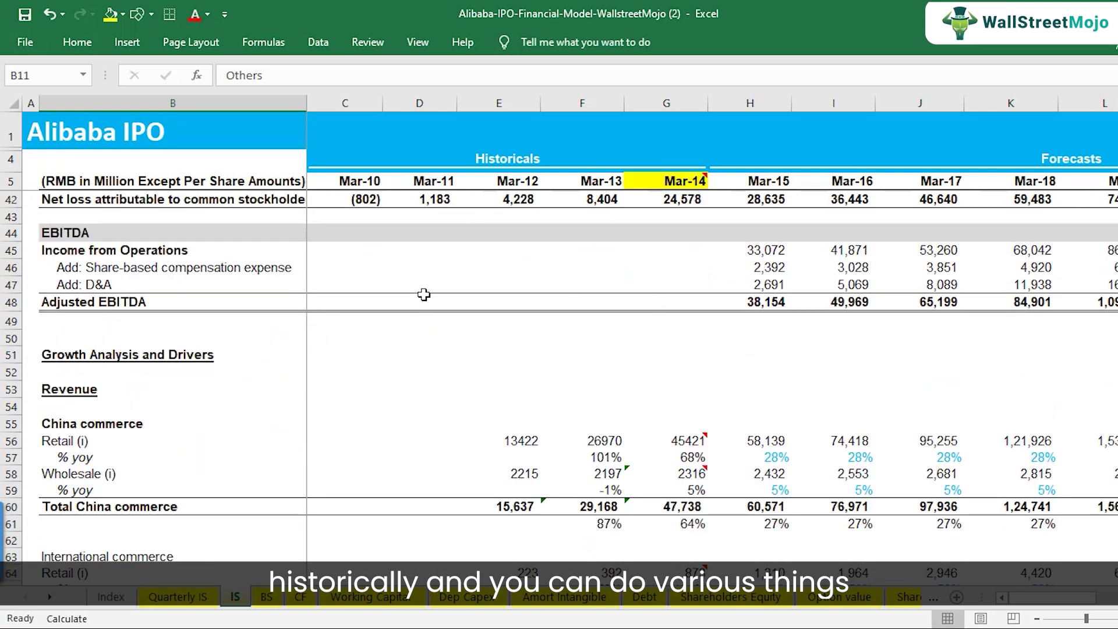
{"action": "scroll", "coordinate": [423, 295], "scroll_direction": "down", "scroll_amount": 1}
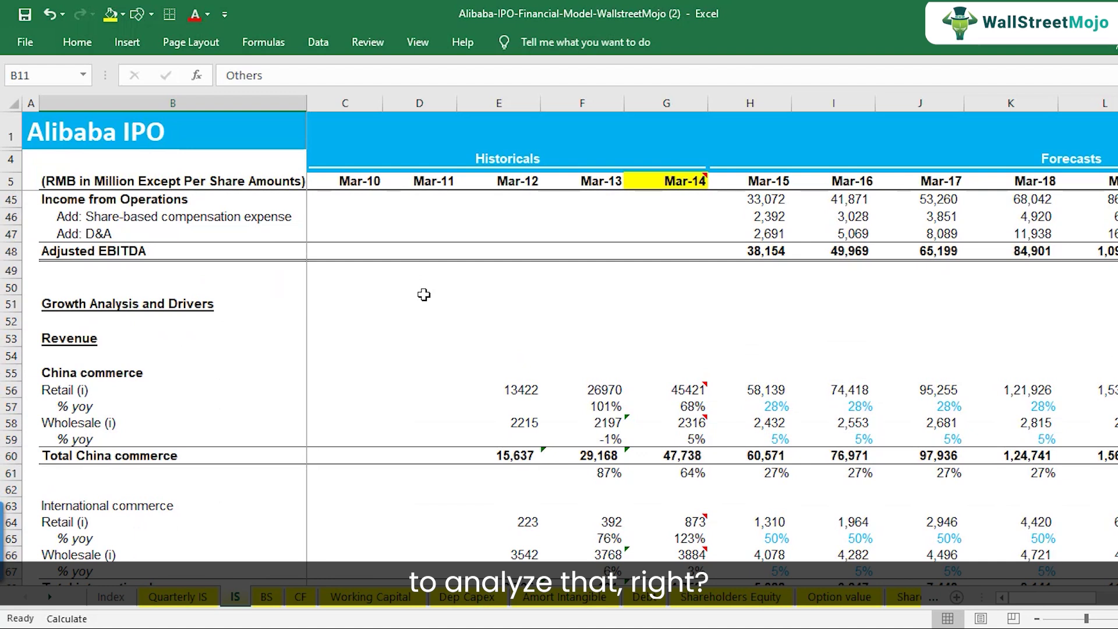
{"action": "left_click", "coordinate": [577, 406]}
{"action": "left_click", "coordinate": [655, 411]}
{"action": "left_click", "coordinate": [600, 407]}
{"action": "double_click", "coordinate": [600, 406]}
{"action": "double_click", "coordinate": [670, 411]}
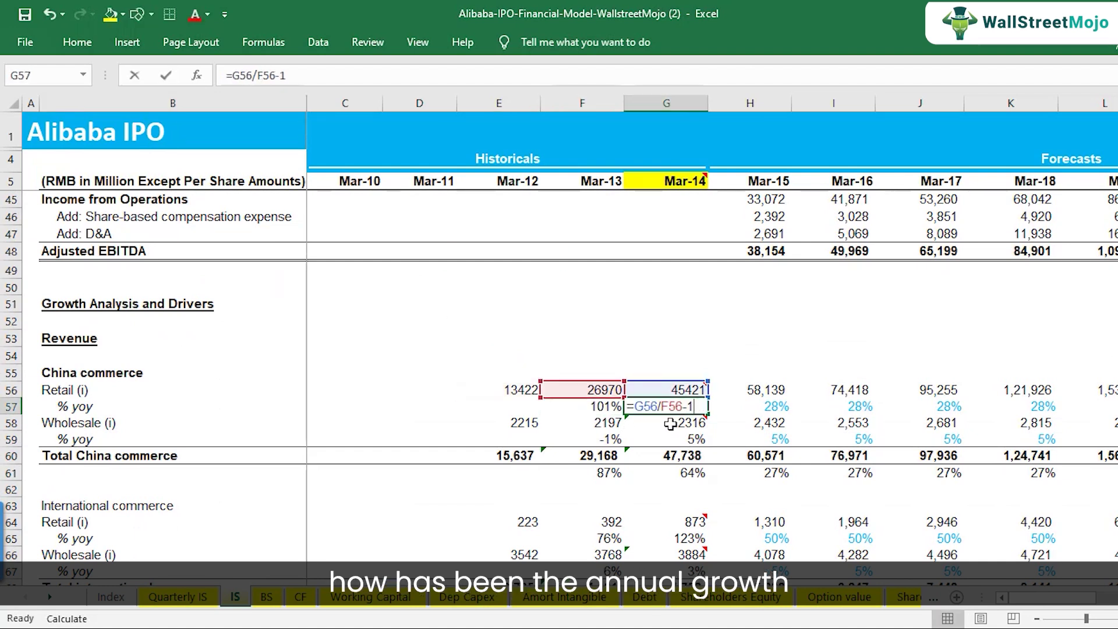
{"action": "key", "text": "Escape"}
{"action": "left_click", "coordinate": [609, 438]}
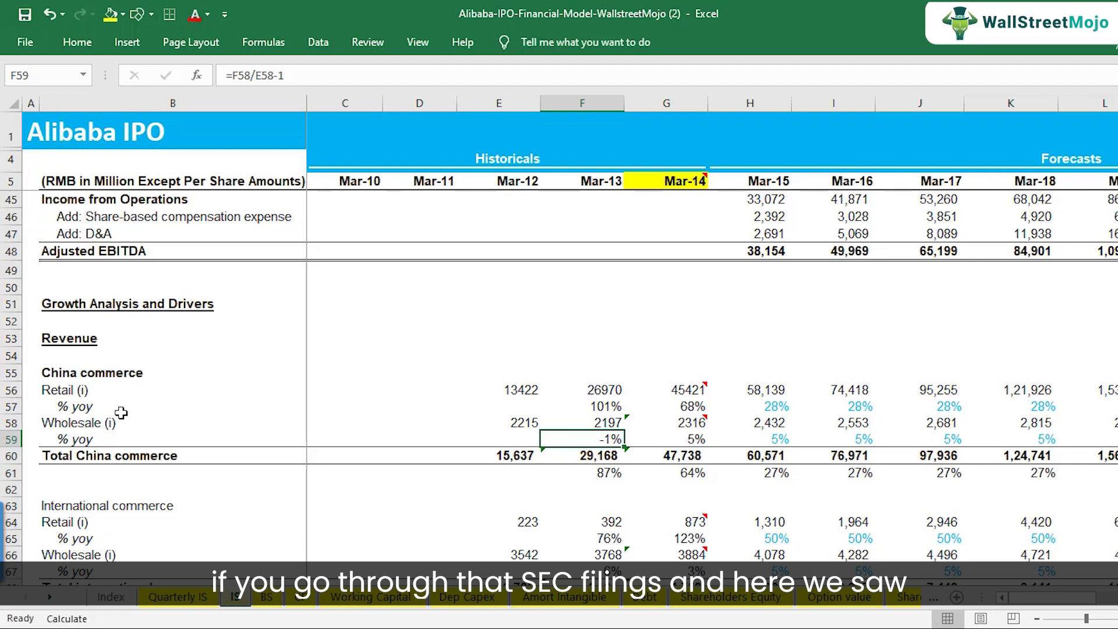
Step: Point out the Retail and Wholesale lines that make up China commerce in the growth drivers section
{"action": "left_click", "coordinate": [109, 375]}
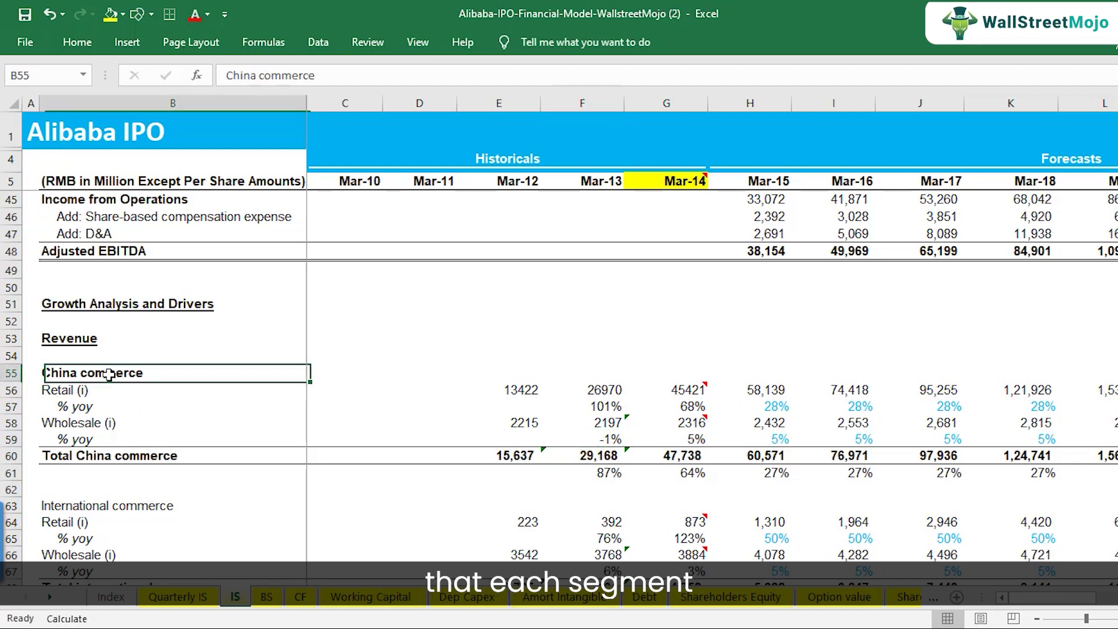
{"action": "left_click", "coordinate": [105, 390]}
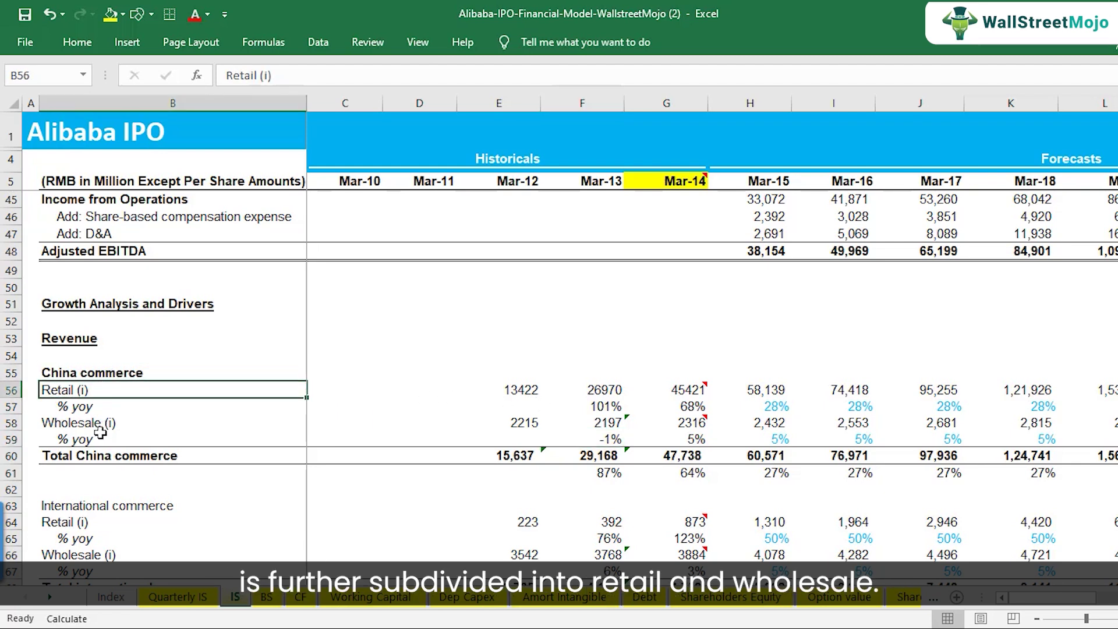
{"action": "left_click", "coordinate": [100, 431]}
Step: Inspect the historical year-over-year growth formulas for China commerce Retail in Mar-13 and Mar-14 without editing them
{"action": "left_click", "coordinate": [583, 408]}
{"action": "left_click", "coordinate": [679, 417]}
{"action": "key", "text": "Left"}
{"action": "key", "text": "Up"}
{"action": "key", "text": "F2"}
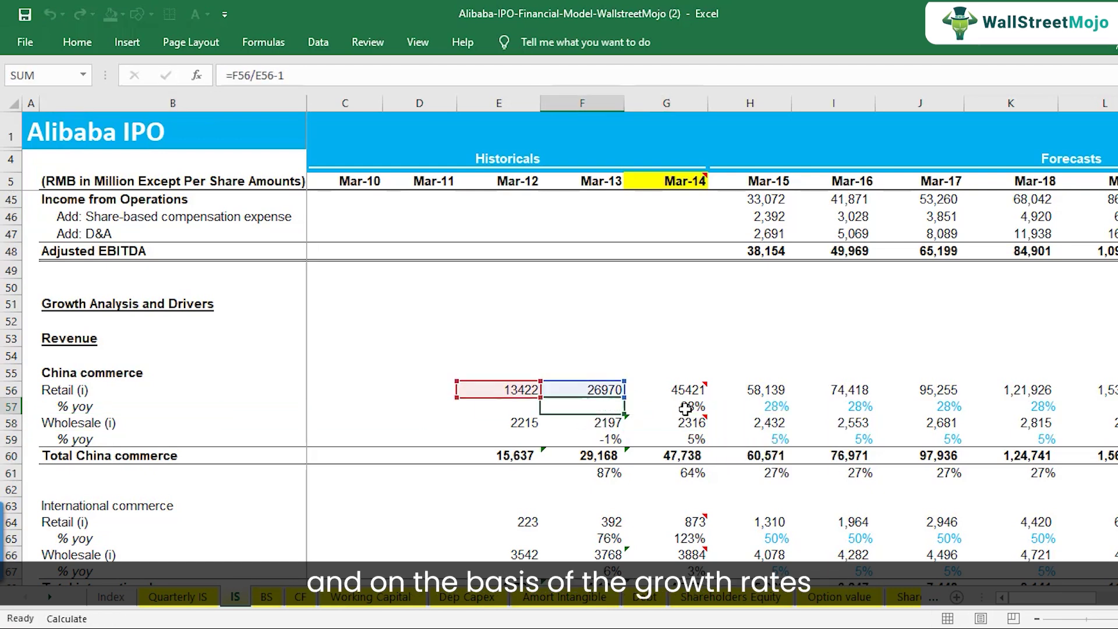
{"action": "double_click", "coordinate": [686, 410]}
{"action": "left_click", "coordinate": [611, 407]}
Step: Select the China commerce Retail growth assumptions for the forecast years Mar-15 to Mar-21
{"action": "left_click", "coordinate": [758, 407]}
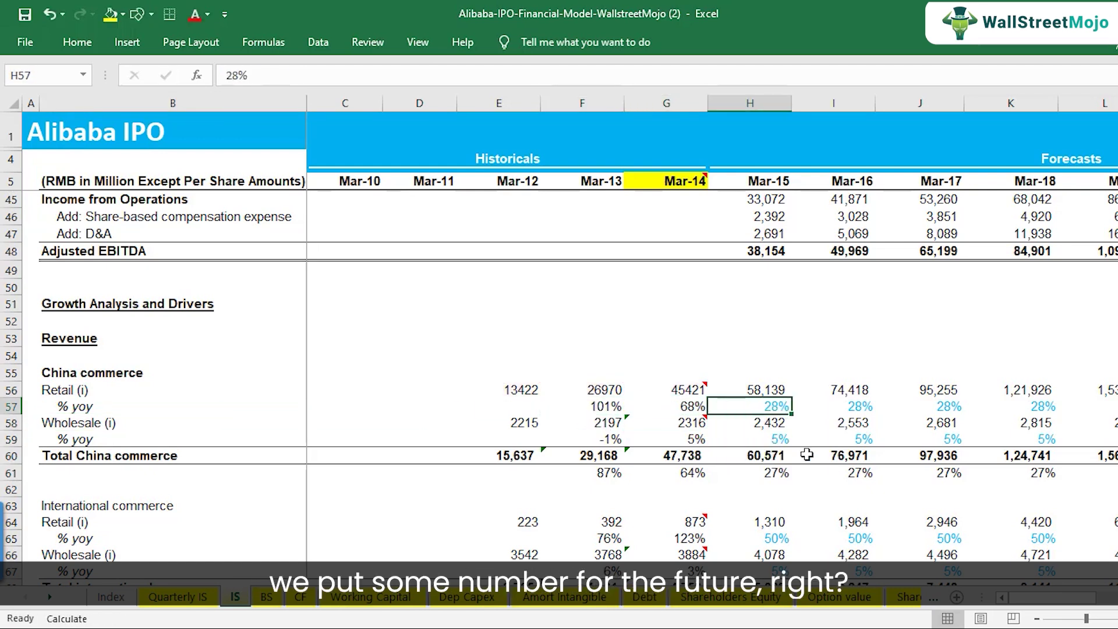
{"action": "key", "text": "shift+Right"}
{"action": "key", "text": "shift+Right"}
{"action": "key", "text": "shift+Right"}
{"action": "key", "text": "shift+Right"}
{"action": "key", "text": "shift+Right"}
{"action": "key", "text": "shift+Right"}
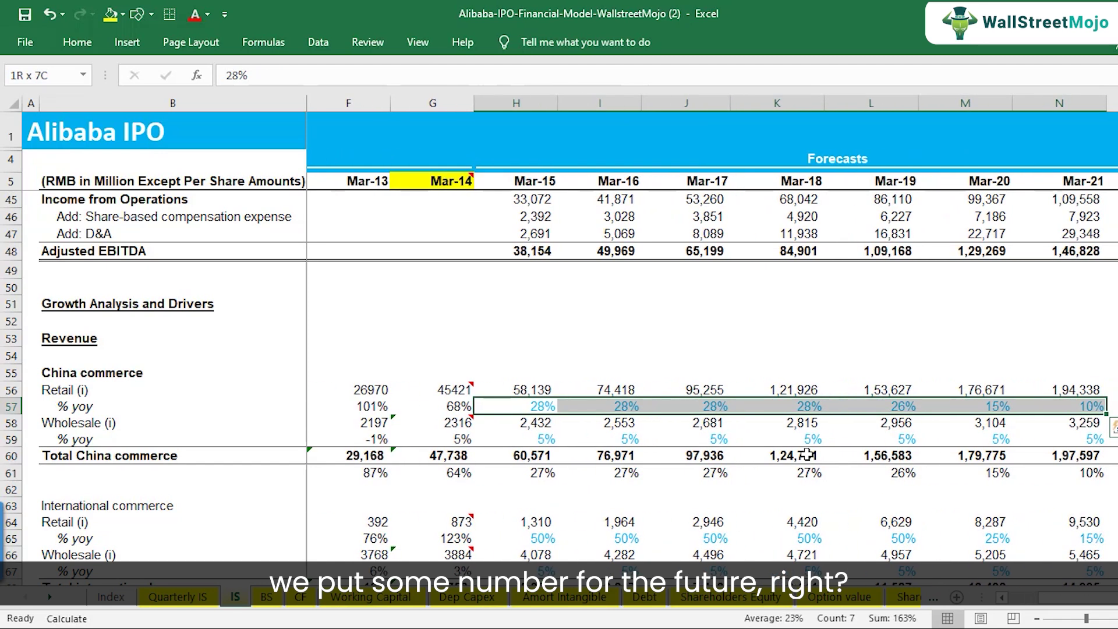
Step: Check the formula behind the Mar-15 Retail revenue forecast in cell H56
{"action": "key", "text": "Left"}
{"action": "key", "text": "Left"}
{"action": "key", "text": "Right"}
{"action": "key", "text": "Right"}
{"action": "key", "text": "Up"}
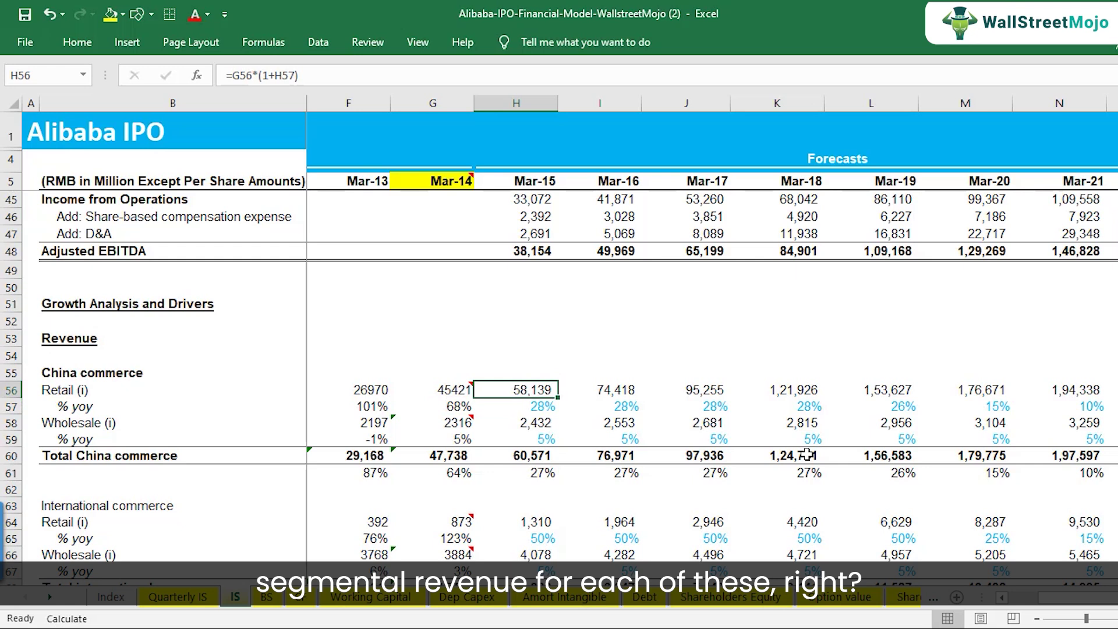
Step: Check the Mar-15 forecasts for China commerce and Others, and look over the expense rows of the income statement
{"action": "scroll", "coordinate": [615, 388], "scroll_direction": "up", "scroll_amount": 13}
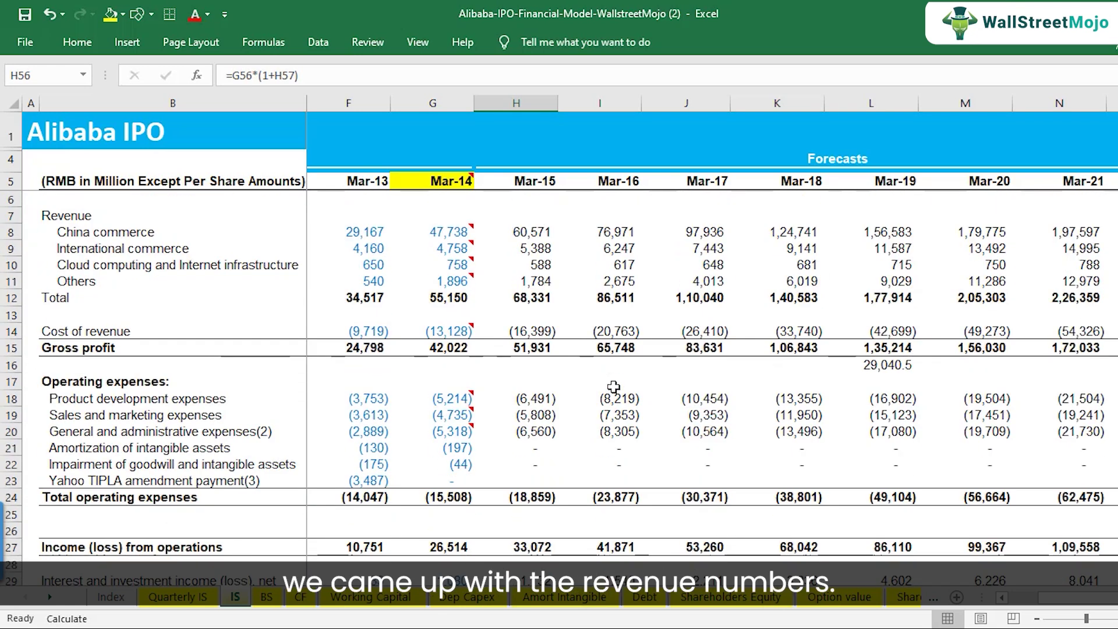
{"action": "left_click", "coordinate": [533, 233]}
{"action": "left_click", "coordinate": [533, 282]}
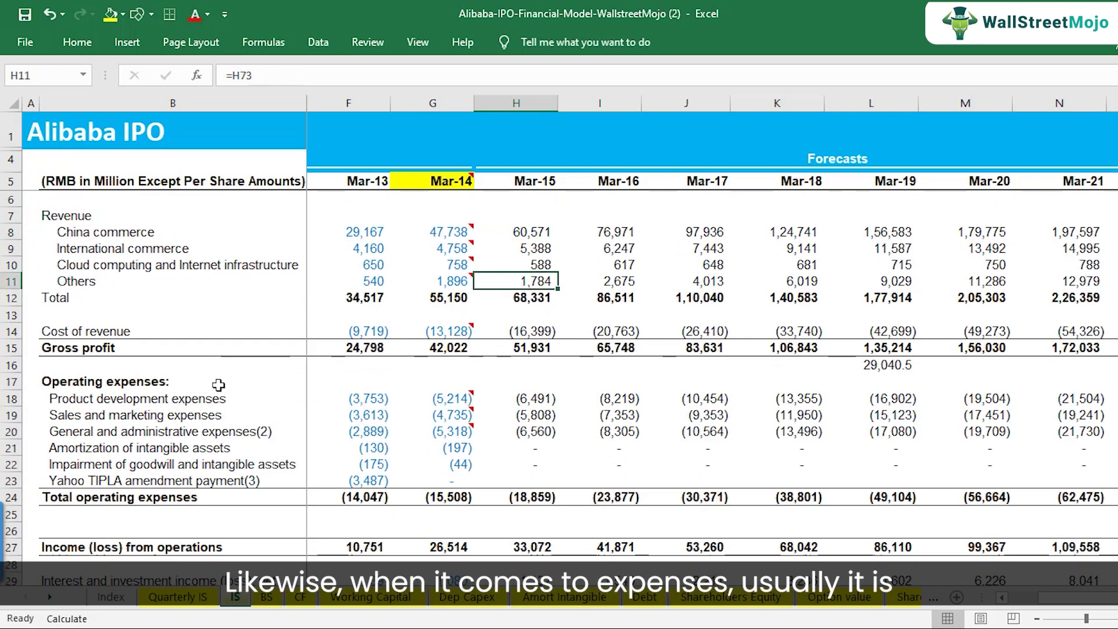
{"action": "scroll", "coordinate": [218, 385], "scroll_direction": "down", "scroll_amount": 1}
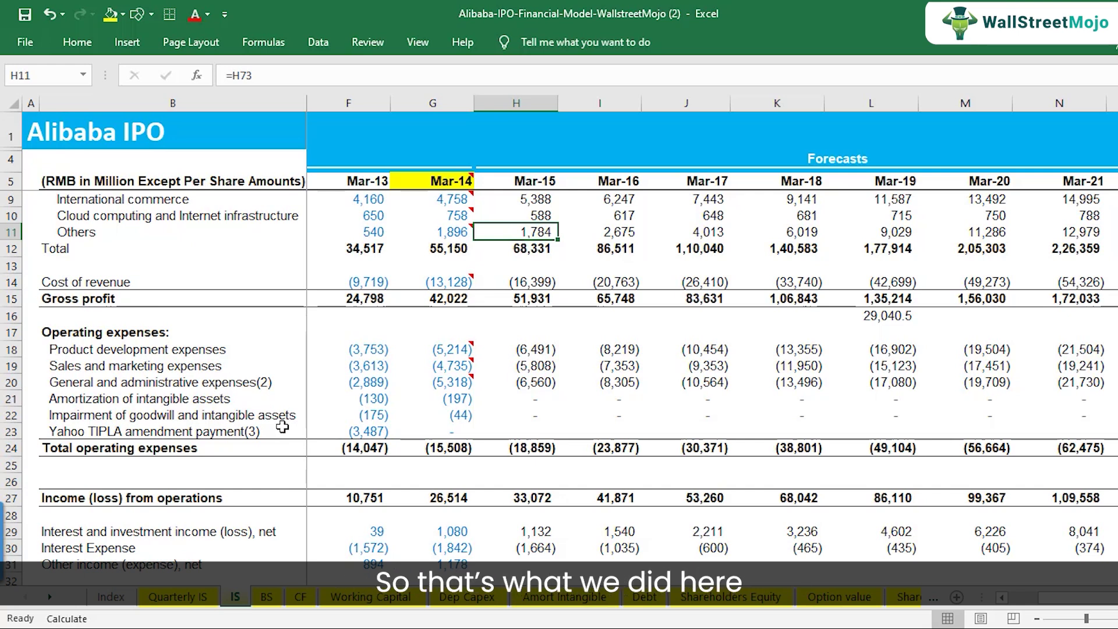
{"action": "scroll", "coordinate": [283, 428], "scroll_direction": "down", "scroll_amount": 2}
{"action": "scroll", "coordinate": [610, 423], "scroll_direction": "up", "scroll_amount": 3}
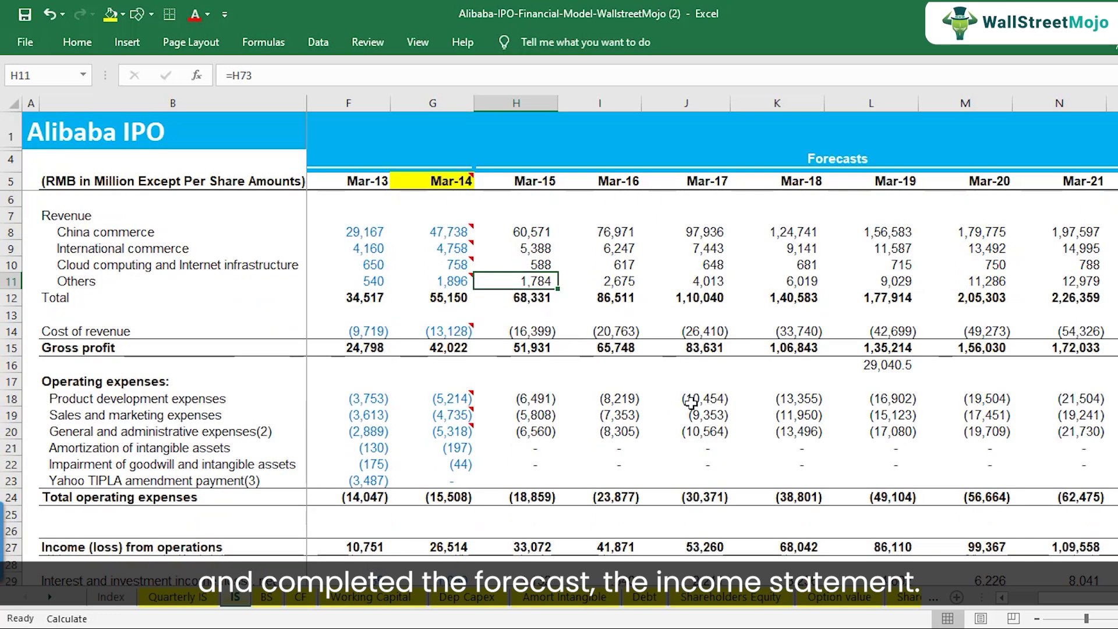
Step: Open the balance sheet and highlight historical columns C to G and forecast columns H and I
{"action": "left_click", "coordinate": [267, 597]}
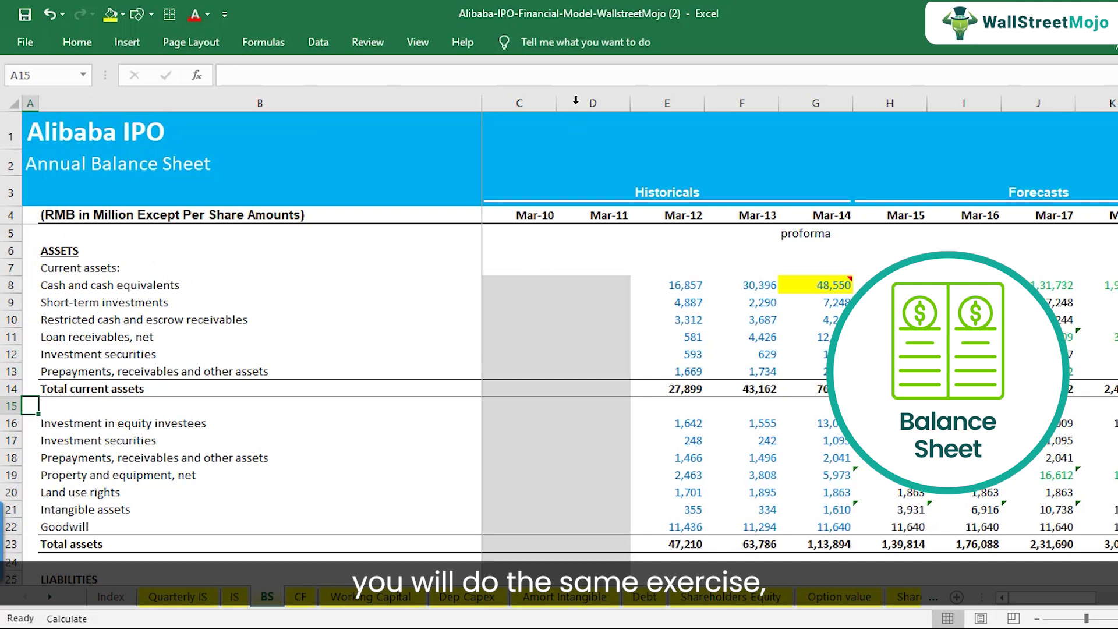
{"action": "left_click_drag", "start_coordinate": [521, 102], "coordinate": [791, 95]}
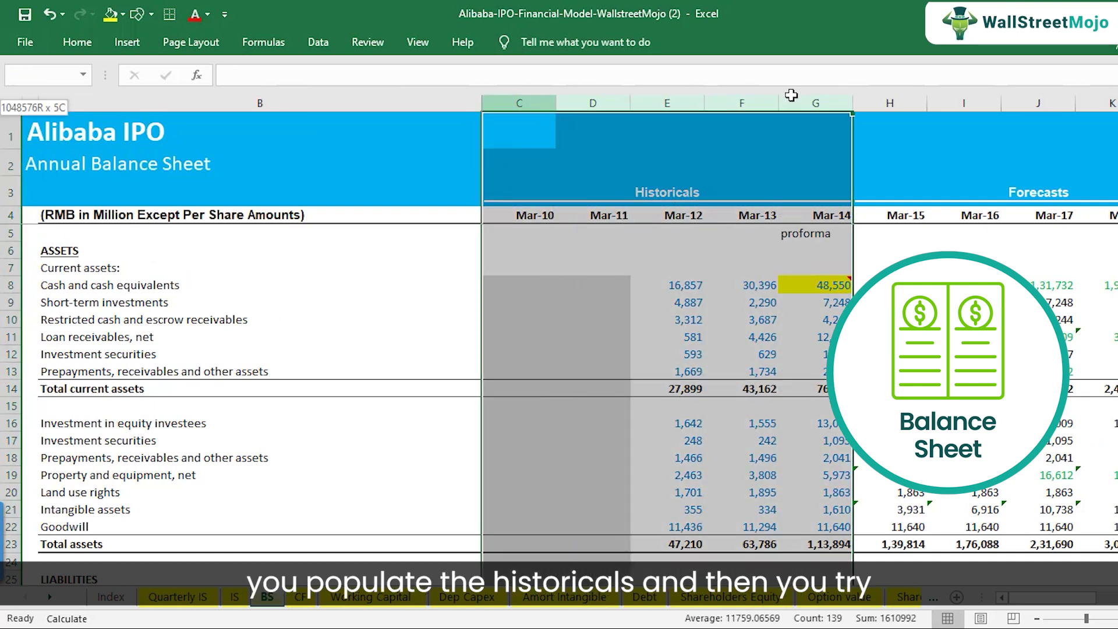
{"action": "left_click_drag", "start_coordinate": [872, 104], "coordinate": [937, 108]}
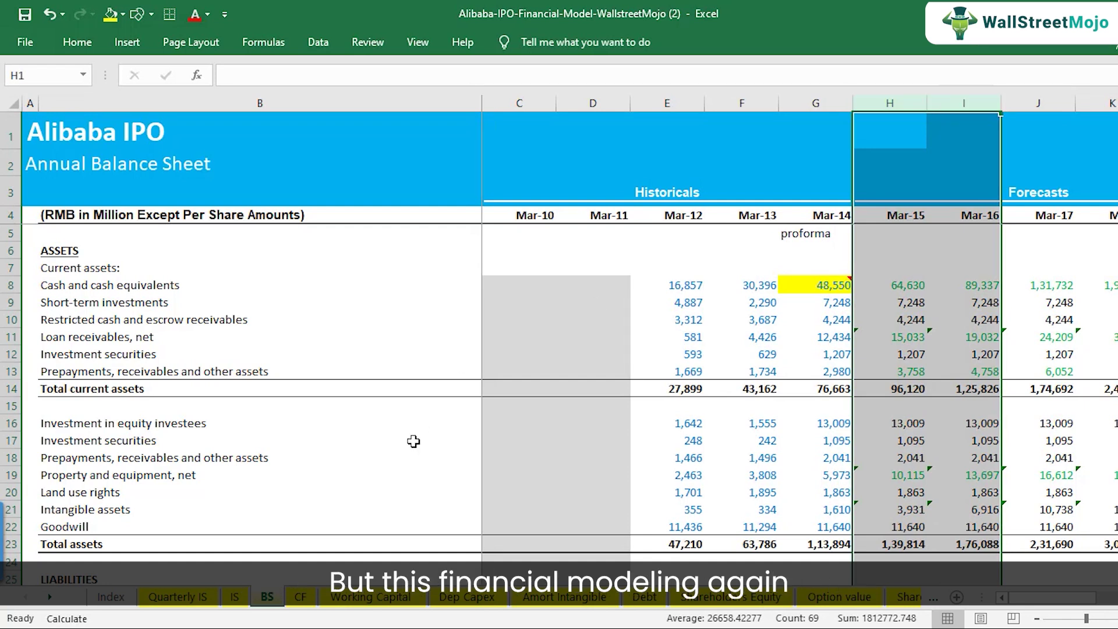
Step: View the income statement, balance sheet and cash flow sheets in order, ending on the income statement
{"action": "left_click", "coordinate": [235, 597]}
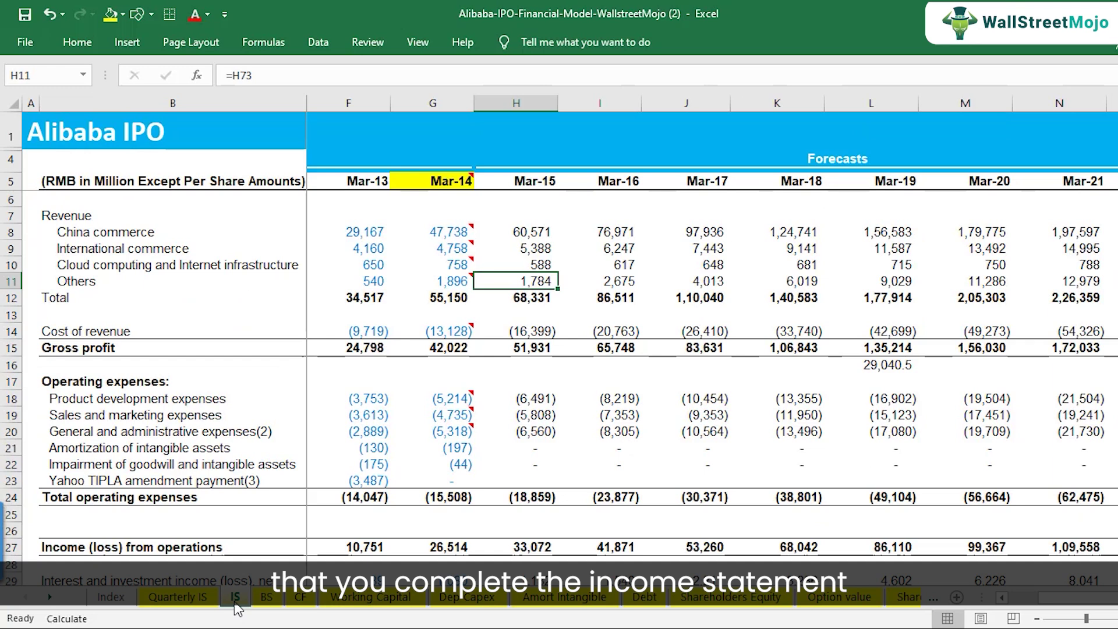
{"action": "left_click", "coordinate": [273, 600]}
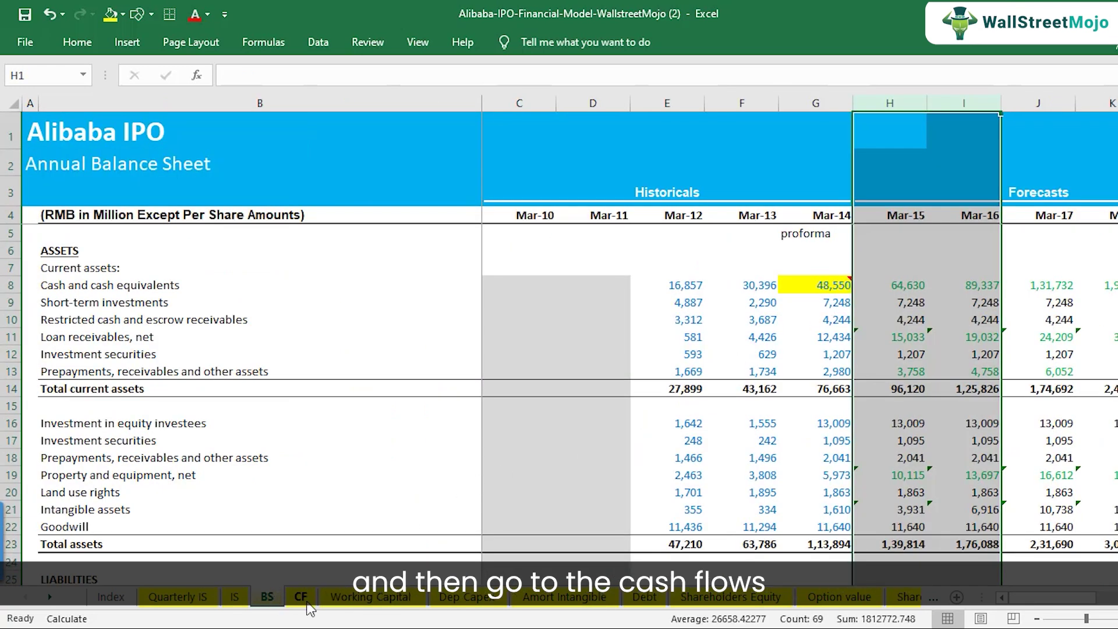
{"action": "left_click", "coordinate": [302, 600]}
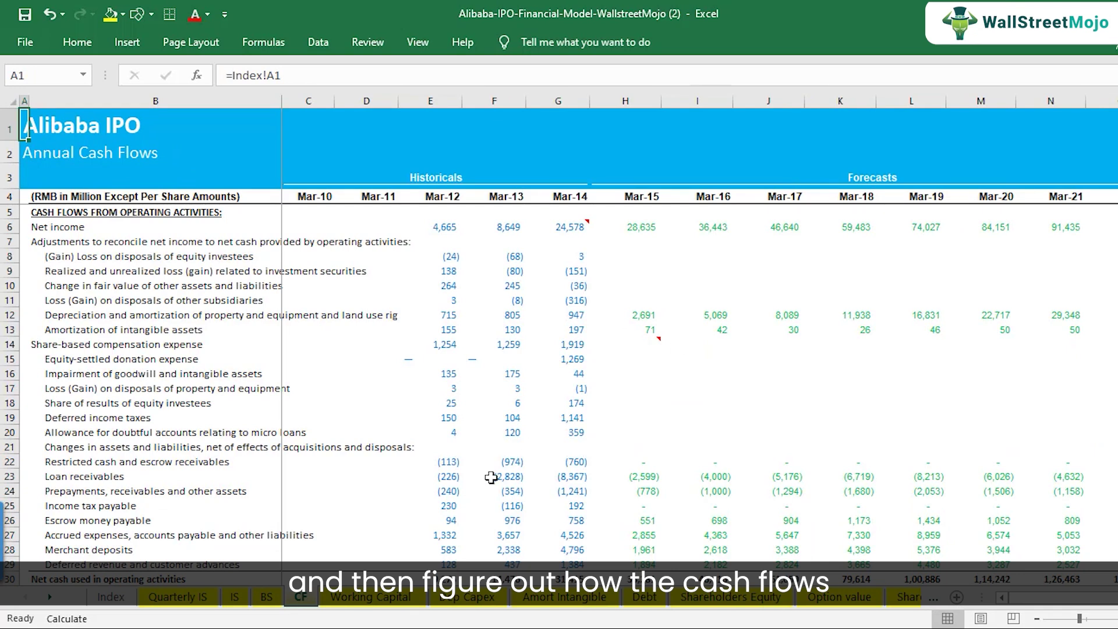
{"action": "left_click", "coordinate": [236, 597]}
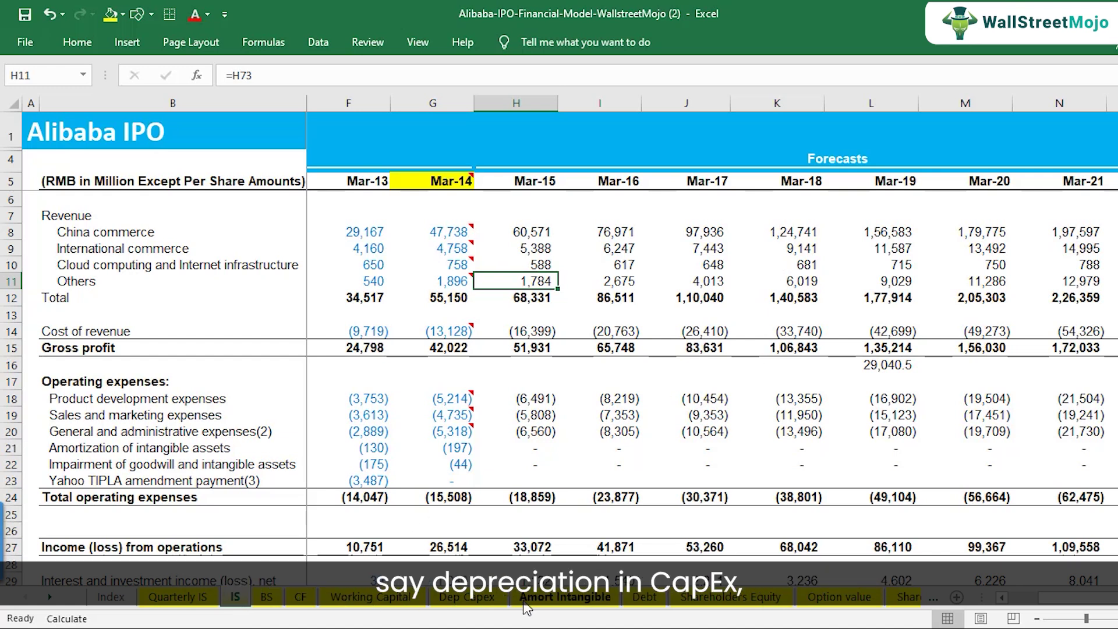
Step: View the Dep Capex, Amort Intangible and Debt schedules one by one, ending on Dep Capex
{"action": "left_click", "coordinate": [466, 597]}
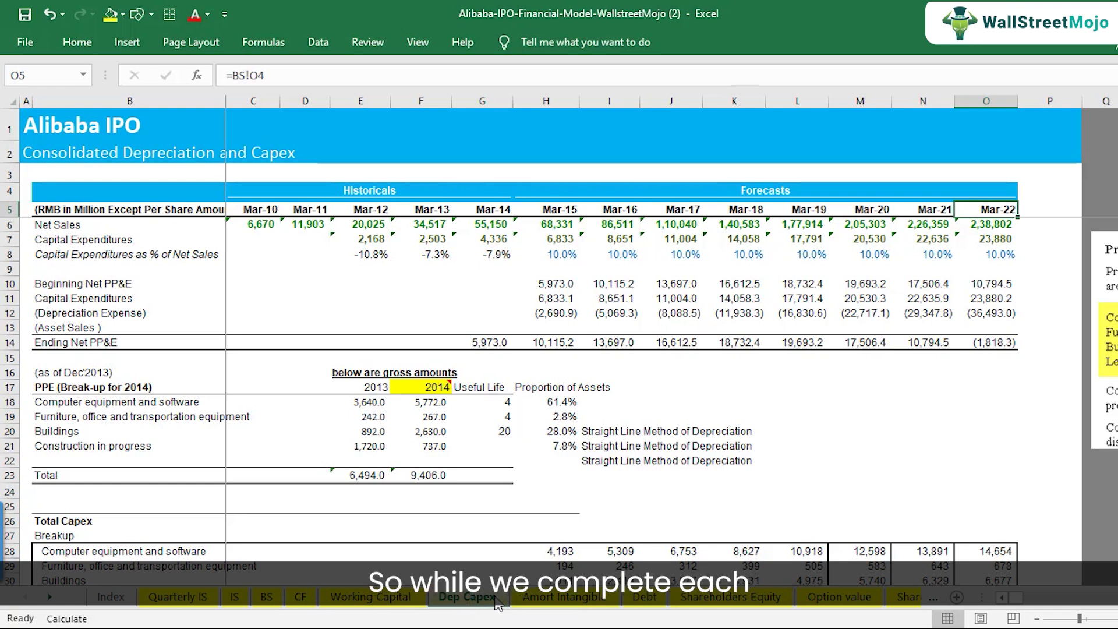
{"action": "left_click", "coordinate": [531, 604]}
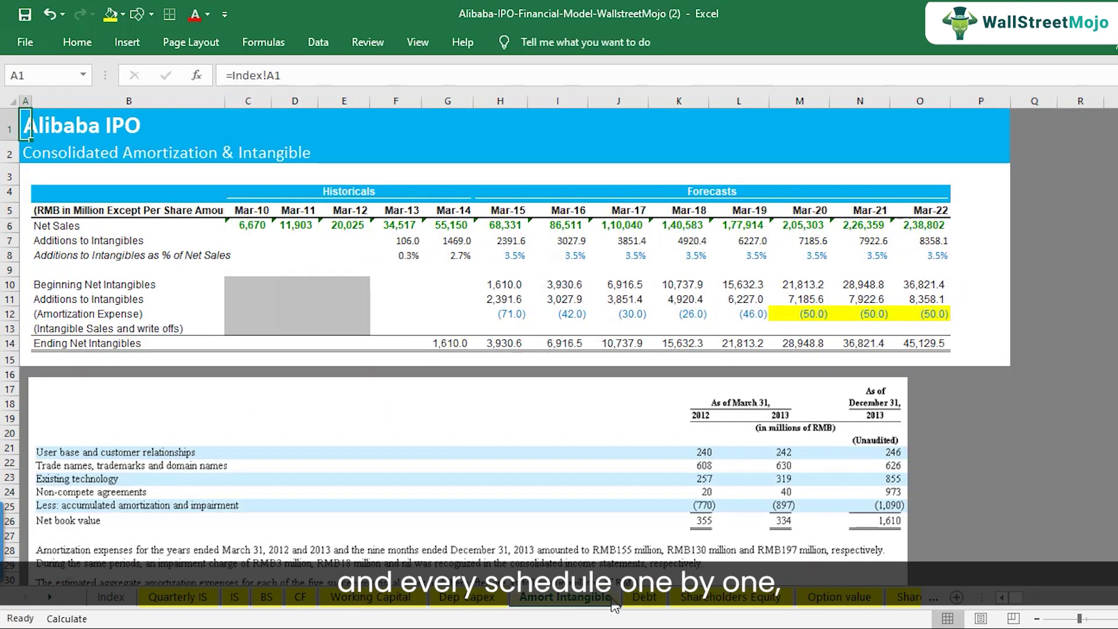
{"action": "left_click", "coordinate": [651, 604]}
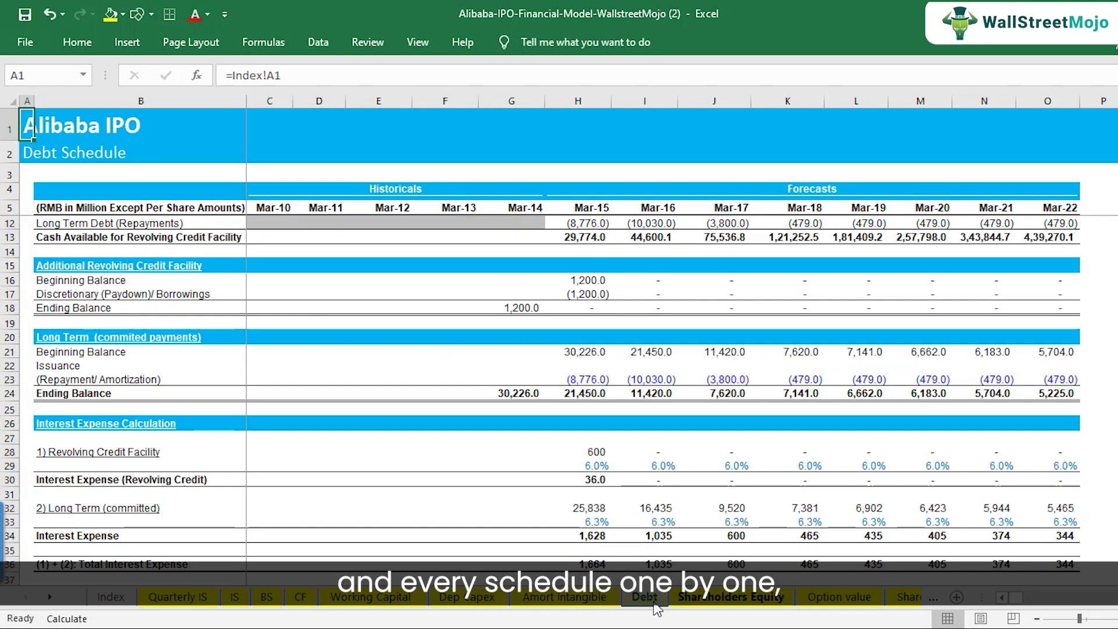
{"action": "left_click", "coordinate": [487, 606]}
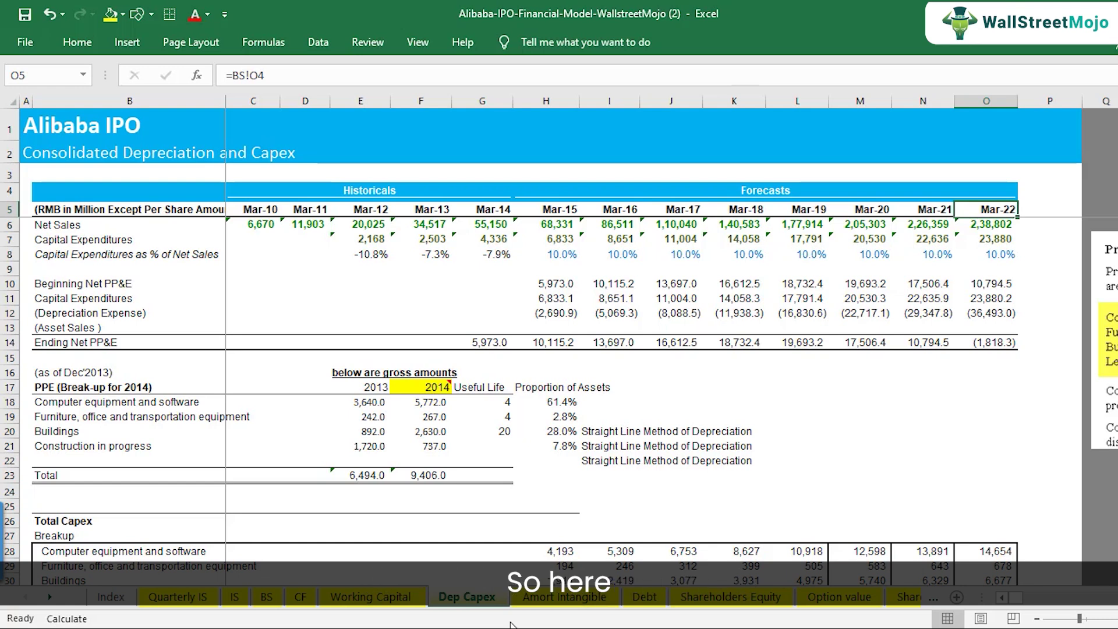
Step: Open the Index sheet and highlight the Supporting Financial Modeling Schedules heading and its entries from Debt to Shareholder's Equity
{"action": "left_click", "coordinate": [119, 599]}
{"action": "left_click", "coordinate": [137, 420]}
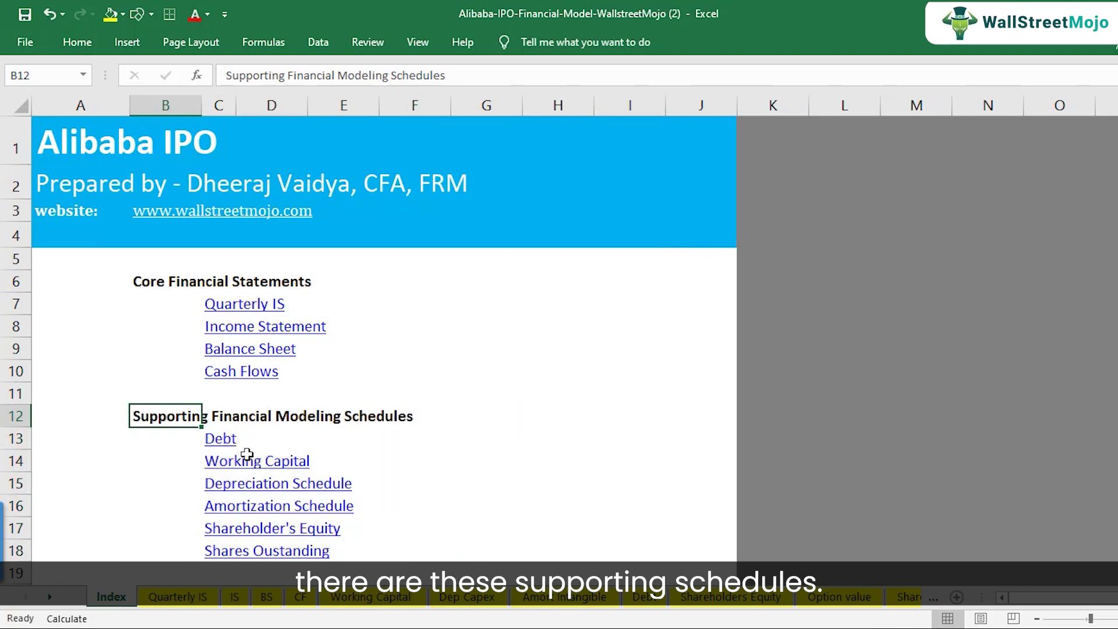
{"action": "left_click_drag", "start_coordinate": [244, 435], "coordinate": [217, 528]}
Step: Select the Income Statement, Balance Sheet and Cash Flows entries in the index, covering C8 to E10
{"action": "left_click", "coordinate": [337, 327]}
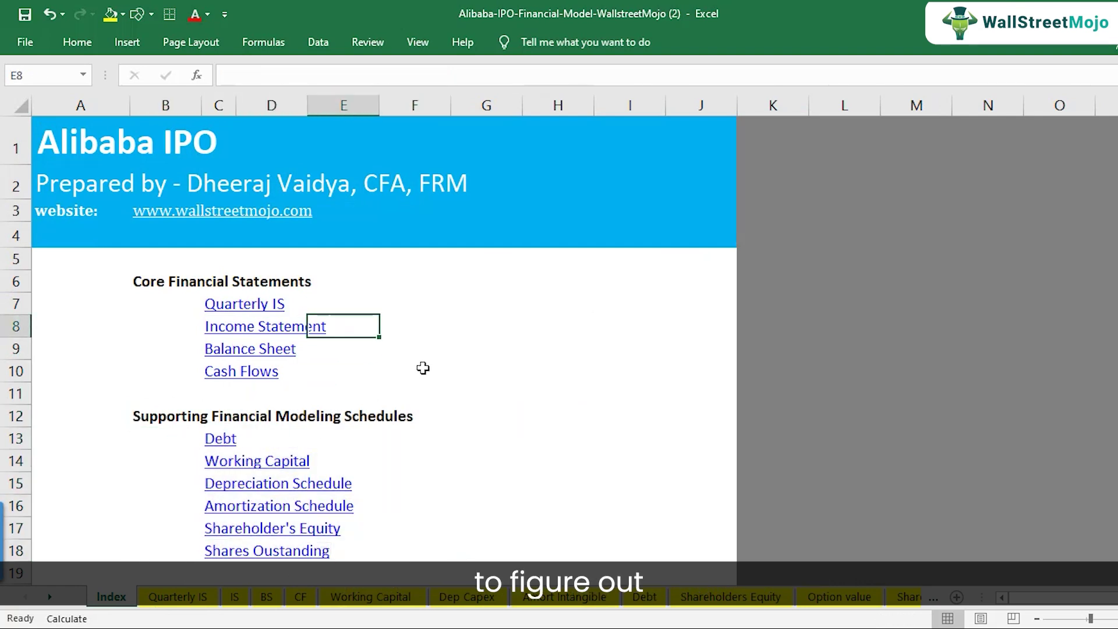
{"action": "key", "text": "Left"}
{"action": "key", "text": "Left"}
{"action": "key", "text": "shift+Down"}
{"action": "key", "text": "shift+Down"}
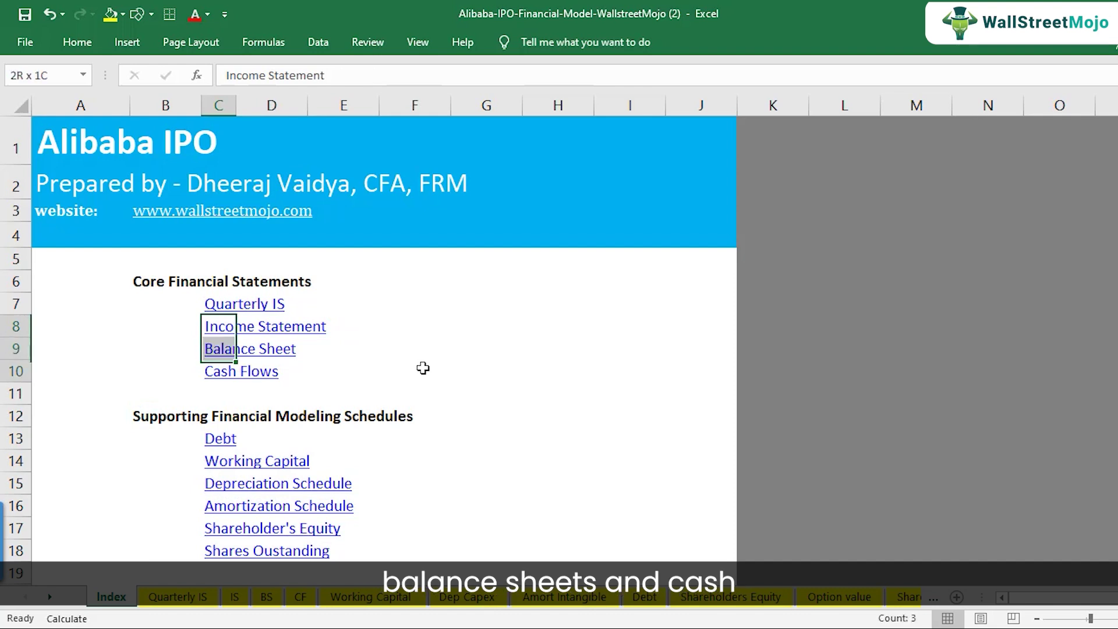
{"action": "key", "text": "shift+Right"}
{"action": "key", "text": "shift+Right"}
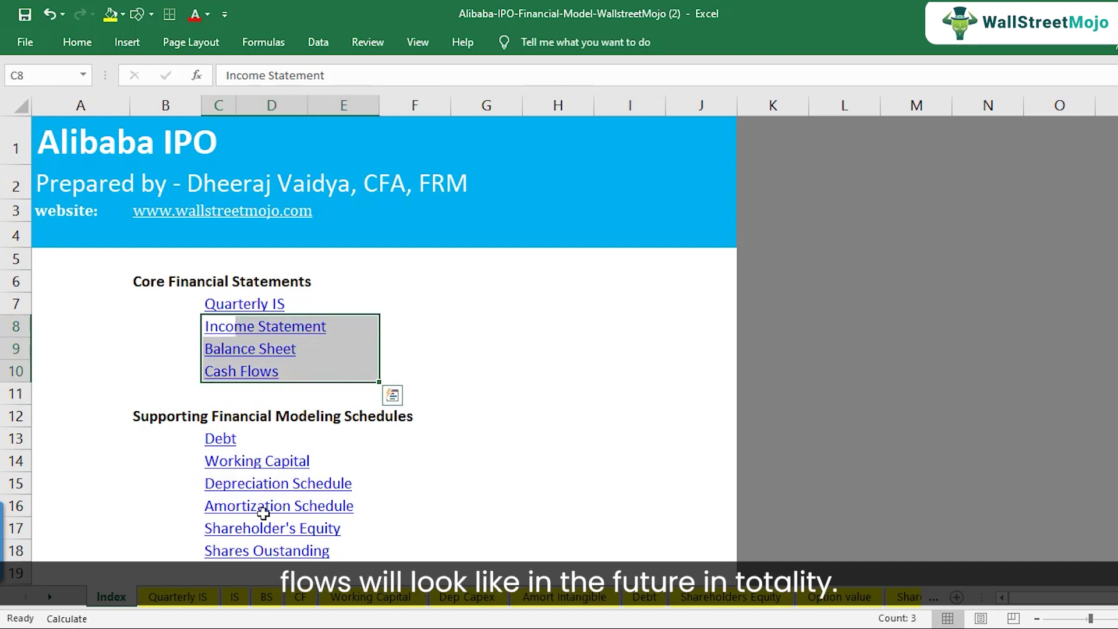
Step: Select the index block from Core Financial Statements to the last supporting schedule, and look at the Valuations entries below
{"action": "left_click", "coordinate": [146, 282]}
{"action": "left_click_drag", "start_coordinate": [146, 282], "coordinate": [396, 548]}
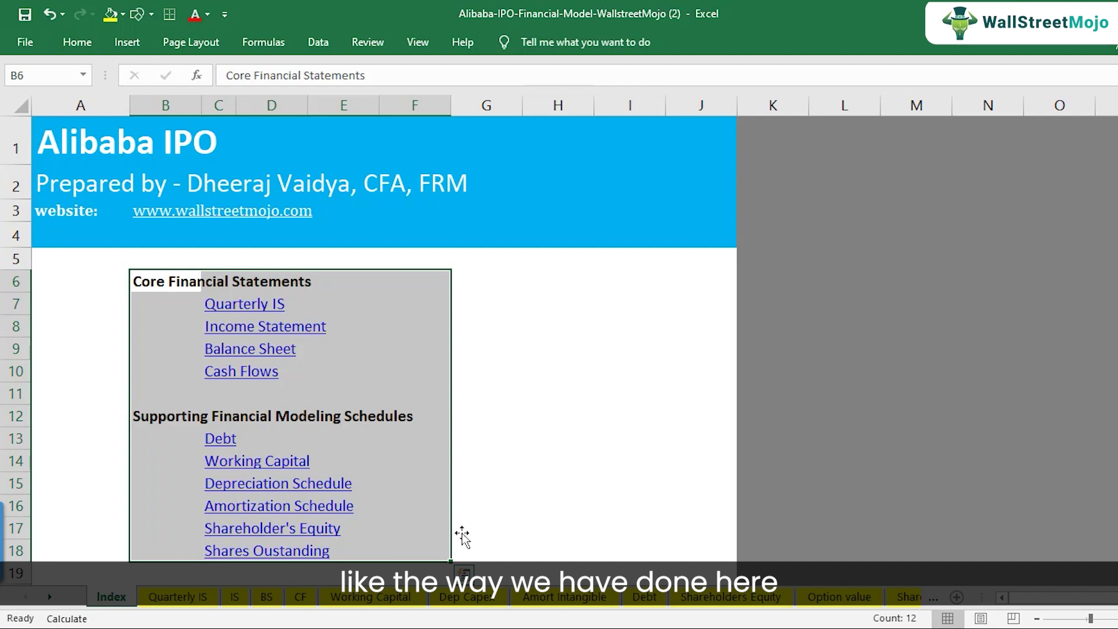
{"action": "scroll", "coordinate": [435, 464], "scroll_direction": "down", "scroll_amount": 1}
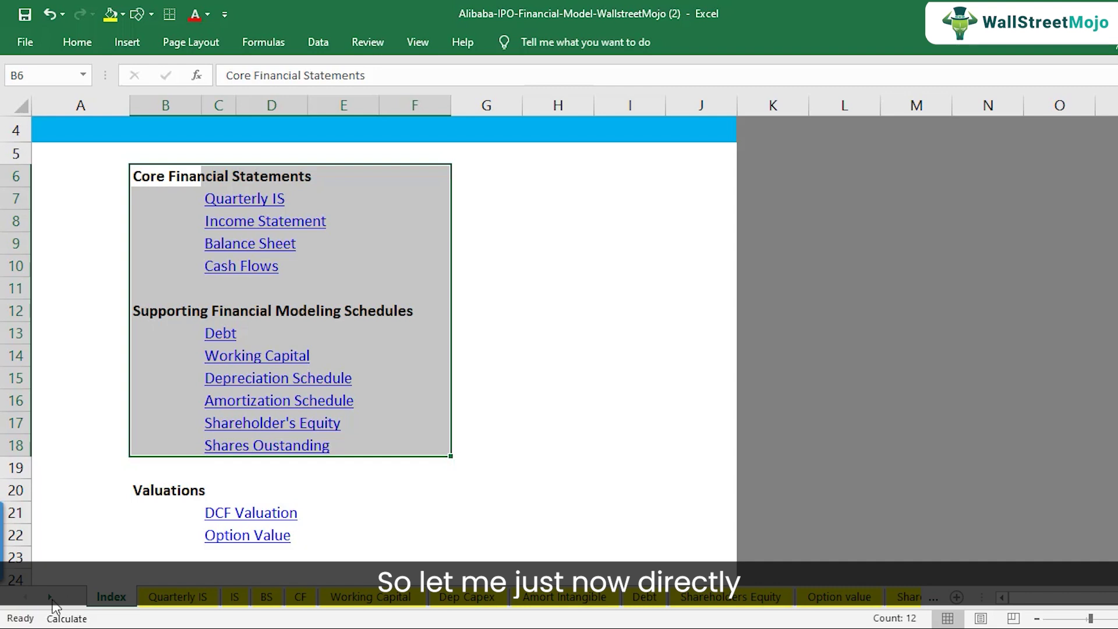
Step: Open the DCF Valuations sheet and check the Mar-15 FCFF formula in H14
{"action": "left_click", "coordinate": [50, 598]}
{"action": "left_click", "coordinate": [50, 597]}
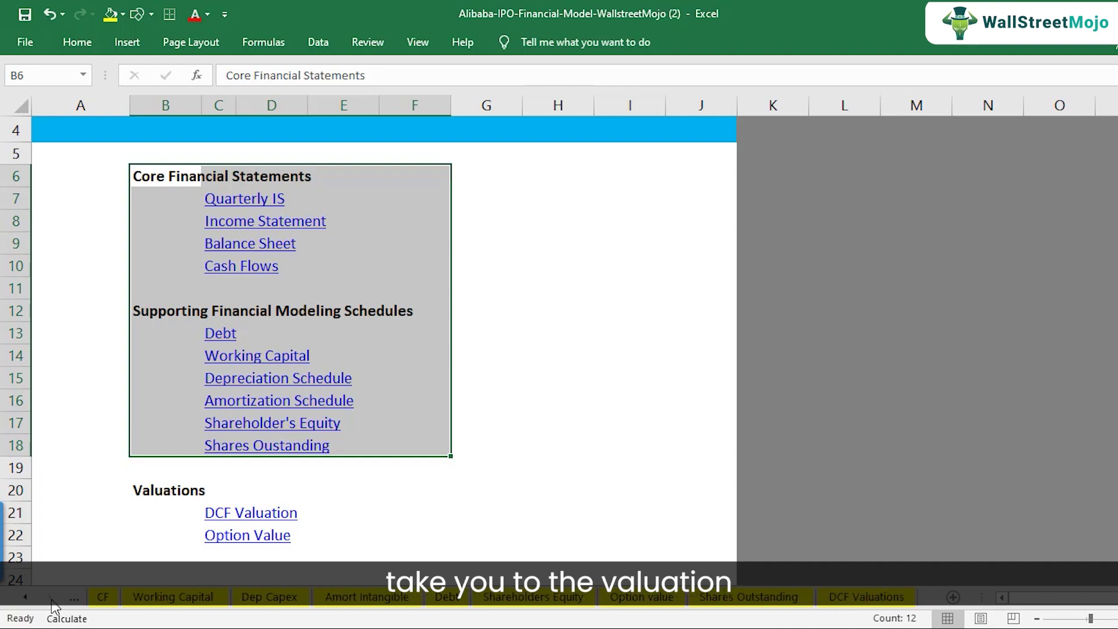
{"action": "left_click", "coordinate": [848, 600]}
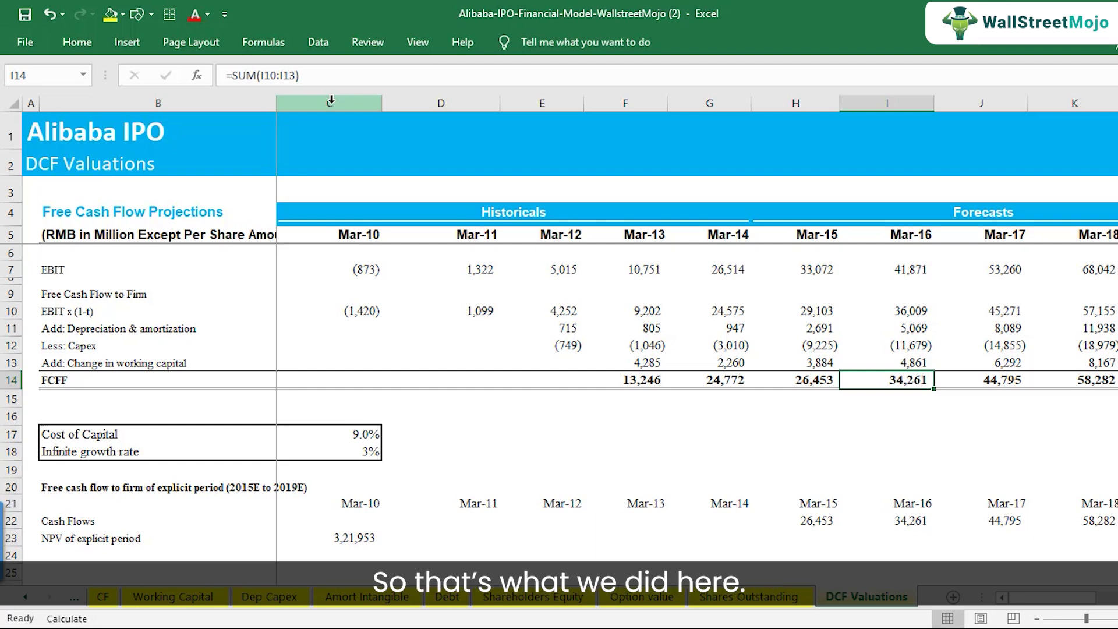
{"action": "left_click", "coordinate": [815, 381]}
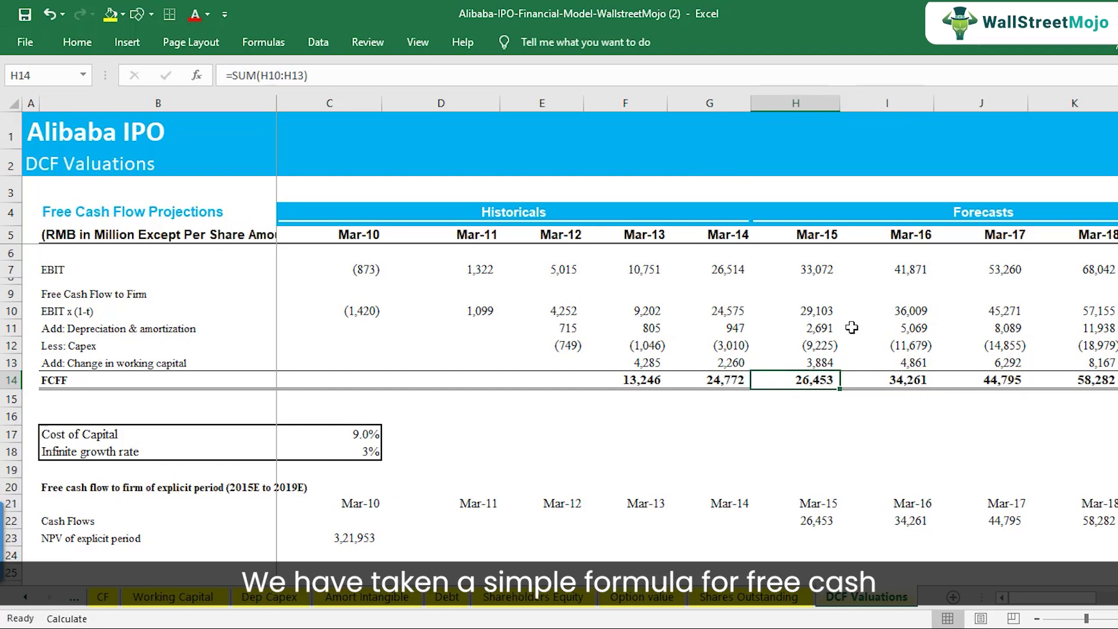
Step: Go through the labels in column B one by one, from Free Cash Flow to Firm to Add: Change in working capital
{"action": "left_click", "coordinate": [107, 293]}
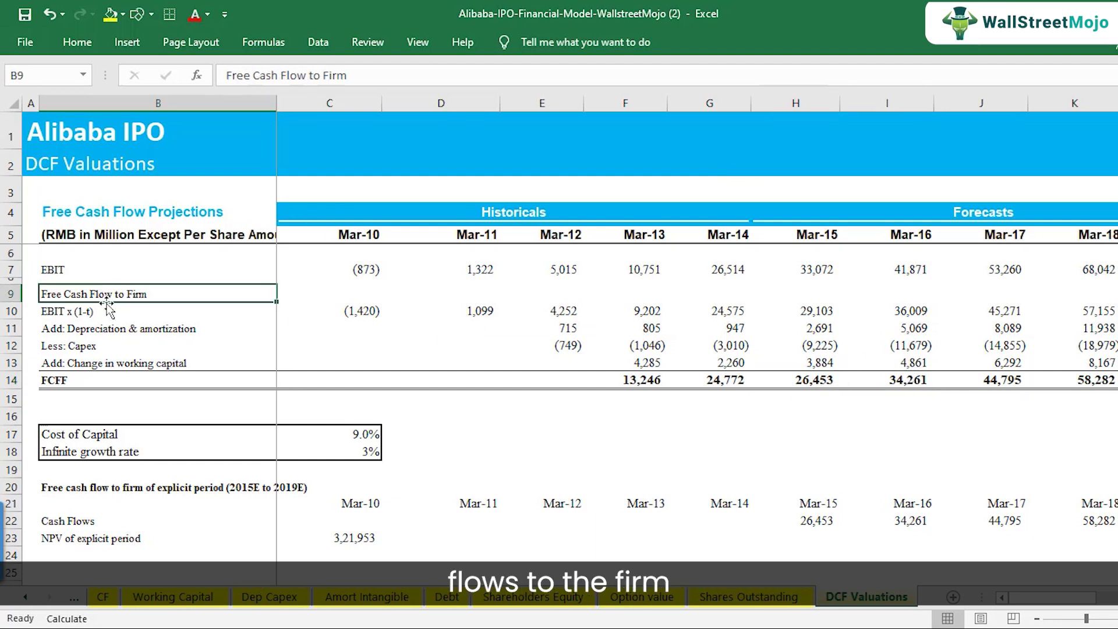
{"action": "left_click", "coordinate": [104, 312]}
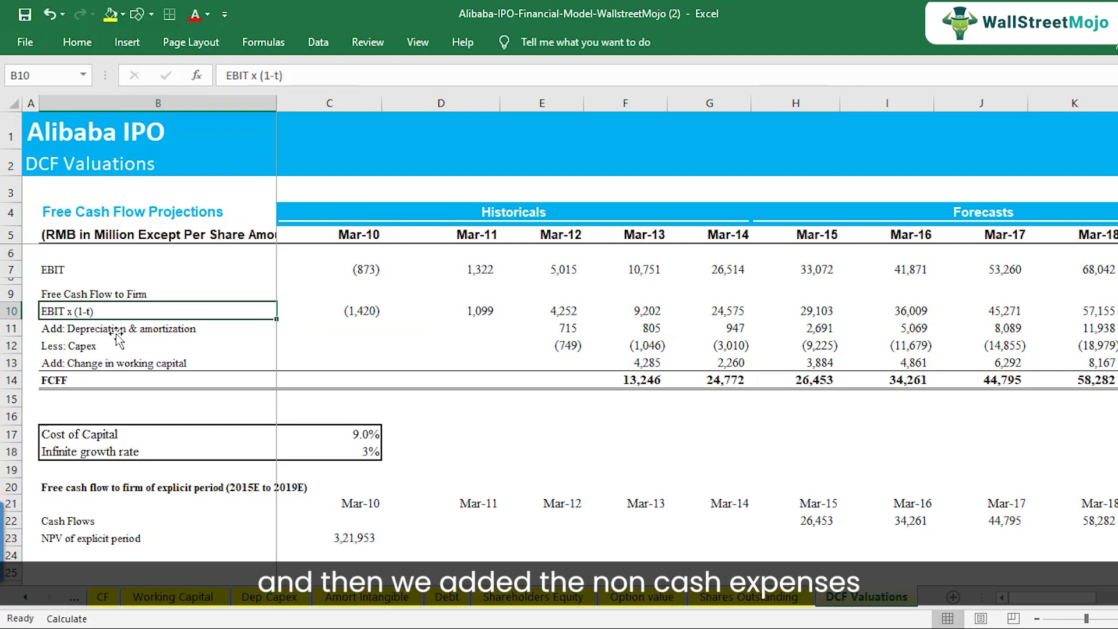
{"action": "left_click", "coordinate": [126, 330]}
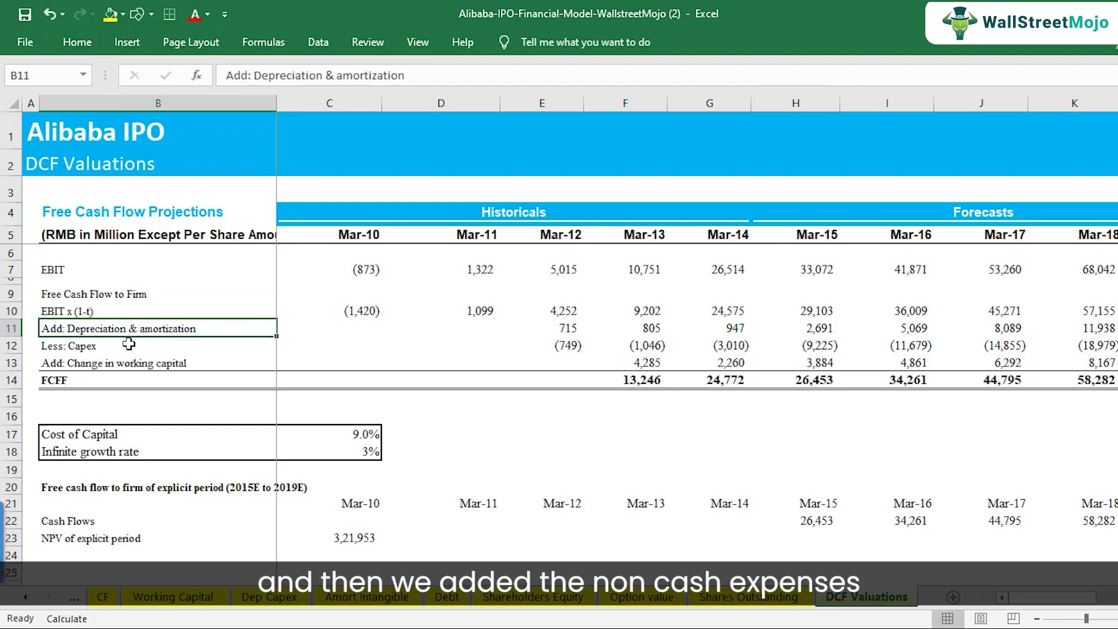
{"action": "key", "text": "F2"}
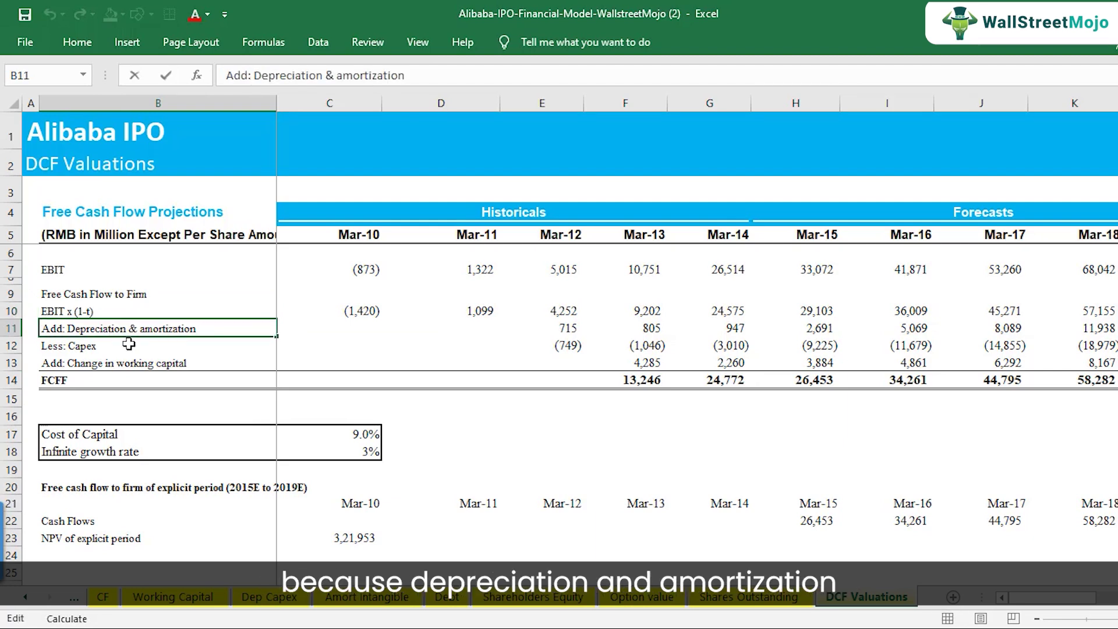
{"action": "key", "text": "Escape"}
{"action": "left_click", "coordinate": [128, 344]}
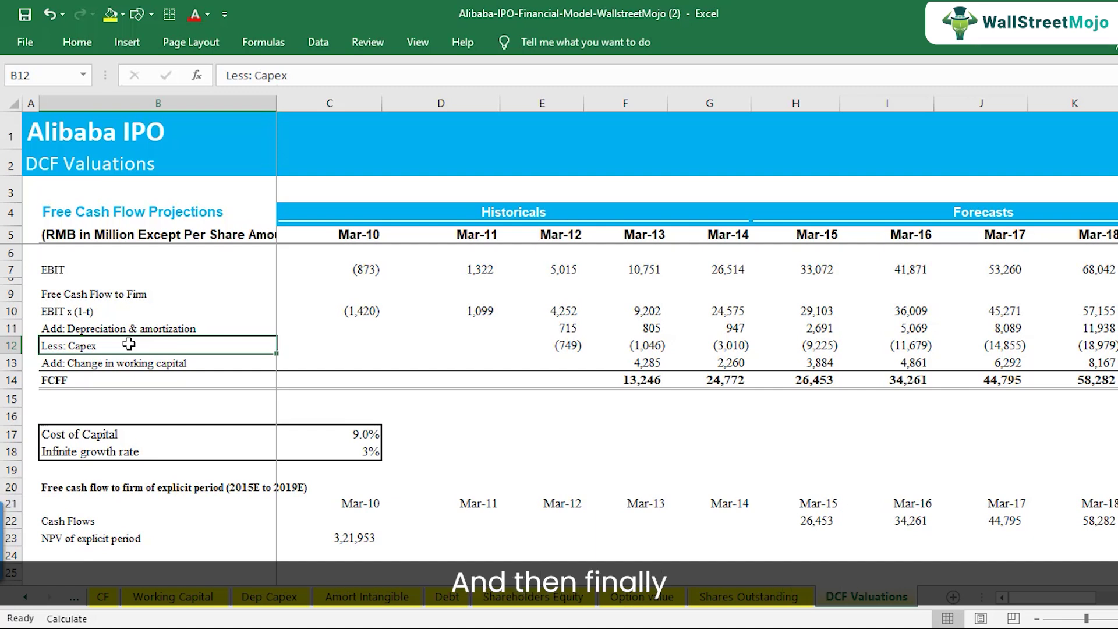
{"action": "key", "text": "Down"}
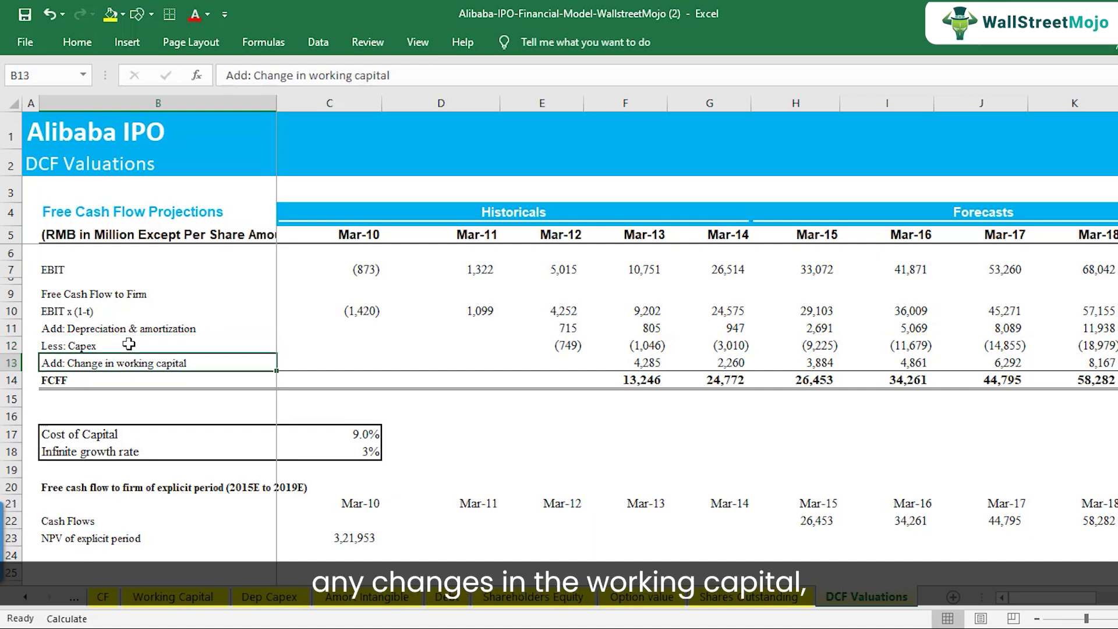
Step: Select the free cash flow component labels from EBIT x (1-t) to Add: Change in working capital, B10 to B13
{"action": "key", "text": "Up"}
{"action": "key", "text": "Up"}
{"action": "key", "text": "Up"}
{"action": "key", "text": "shift+Down"}
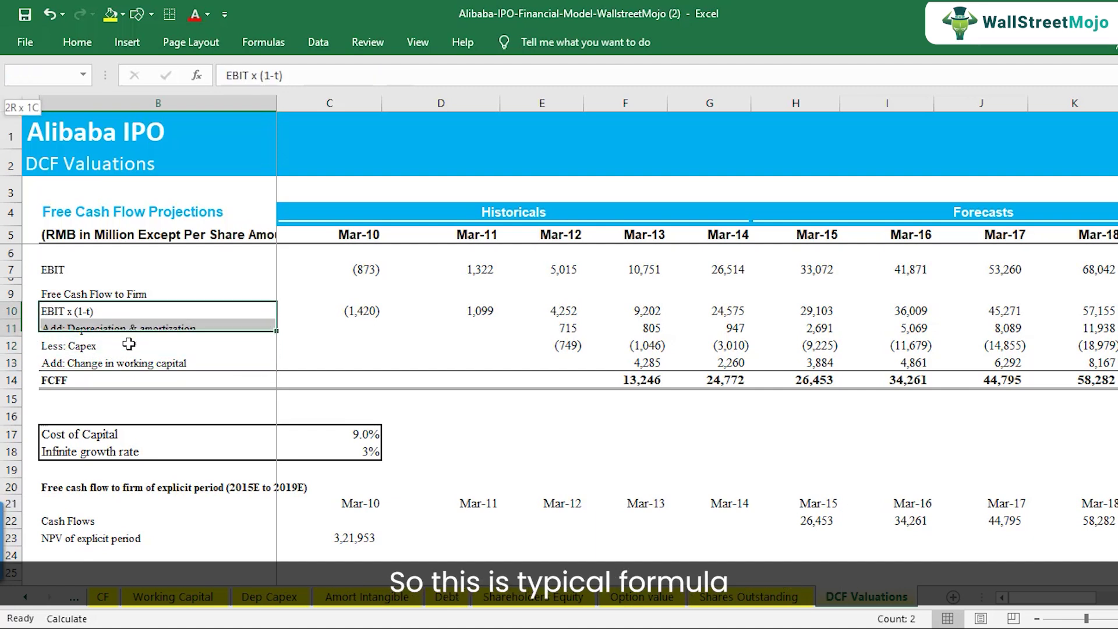
{"action": "key", "text": "shift+Down"}
{"action": "key", "text": "shift+Down"}
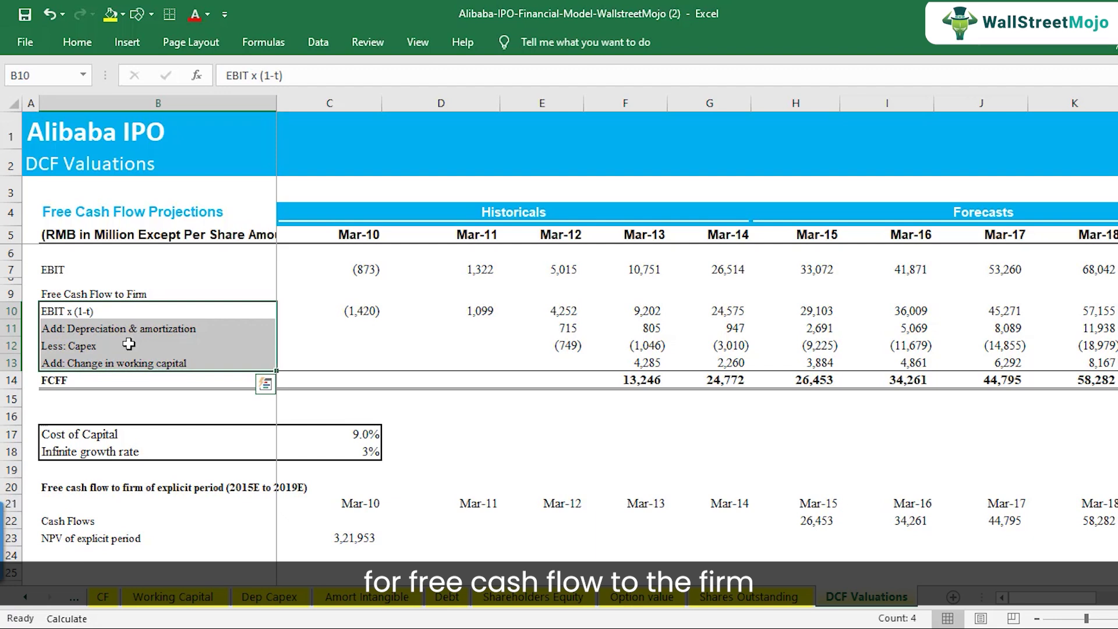
Step: Inspect the Mar-15 formulas for EBIT x (1-t), depreciation, capex and working capital change in H10 to H13
{"action": "key", "text": "Right"}
{"action": "key", "text": "Right"}
{"action": "key", "text": "Right"}
{"action": "key", "text": "Right"}
{"action": "key", "text": "Right"}
{"action": "key", "text": "Right"}
{"action": "key", "text": "Right"}
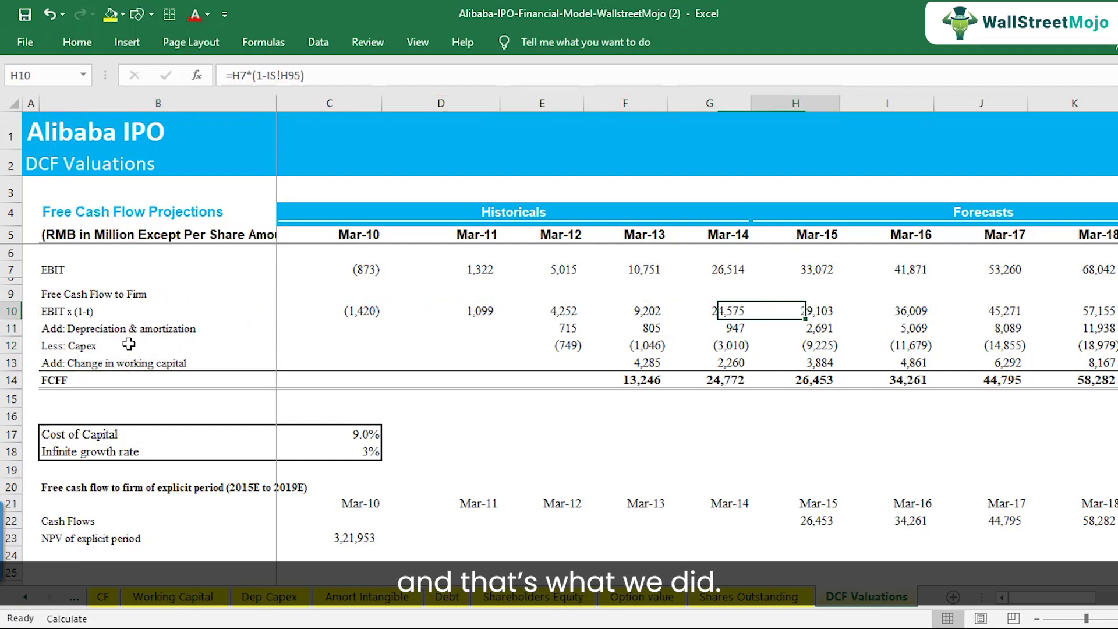
{"action": "key", "text": "Left"}
{"action": "key", "text": "F2"}
{"action": "key", "text": "Return"}
{"action": "key", "text": "F2"}
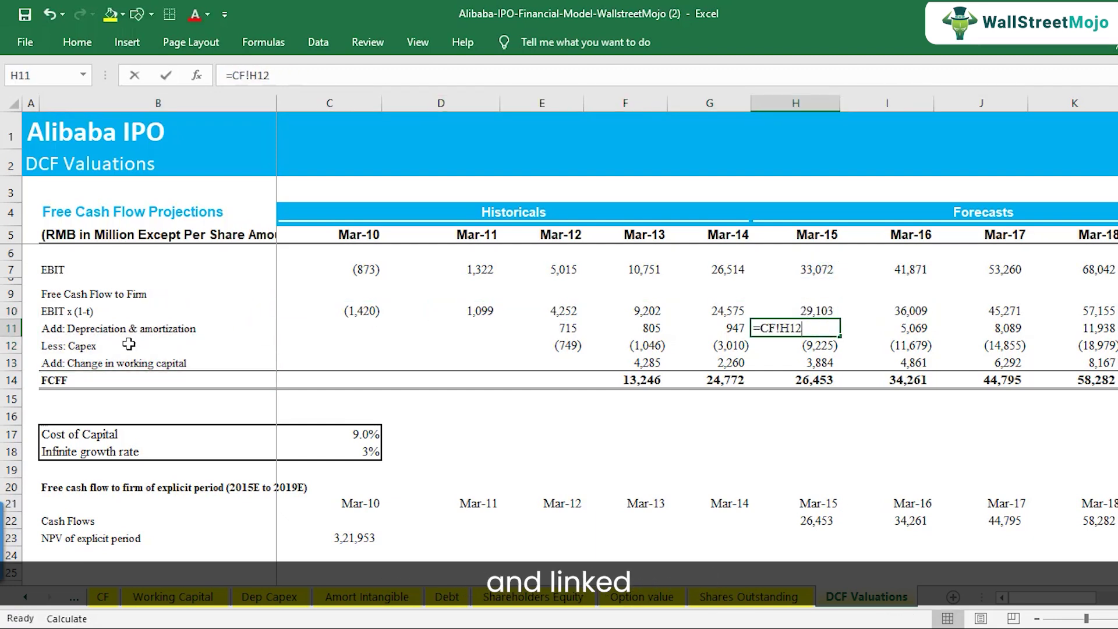
{"action": "key", "text": "Escape"}
{"action": "key", "text": "Down"}
{"action": "key", "text": "F2"}
{"action": "key", "text": "Return"}
{"action": "key", "text": "F2"}
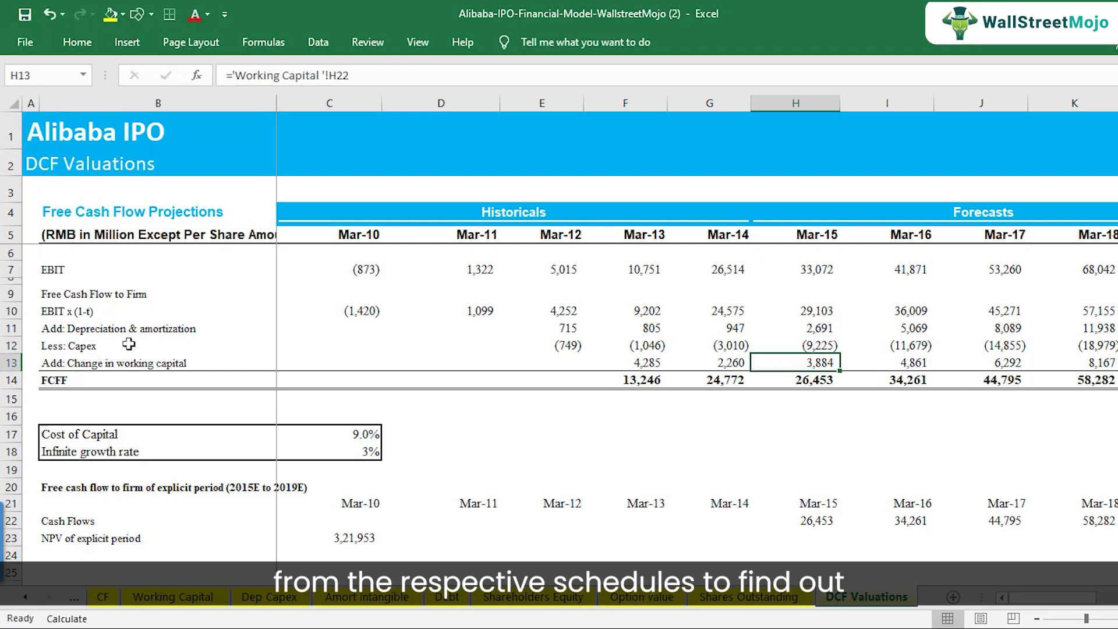
{"action": "key", "text": "Escape"}
Step: Highlight the Mar-15 free cash flow components starting at H10, and move down to the FCFF total in H14
{"action": "key", "text": "Up"}
{"action": "key", "text": "Up"}
{"action": "key", "text": "Up"}
{"action": "key", "text": "shift+Down"}
{"action": "key", "text": "shift+Down"}
{"action": "key", "text": "Down"}
{"action": "key", "text": "Down"}
{"action": "key", "text": "Down"}
{"action": "key", "text": "Down"}
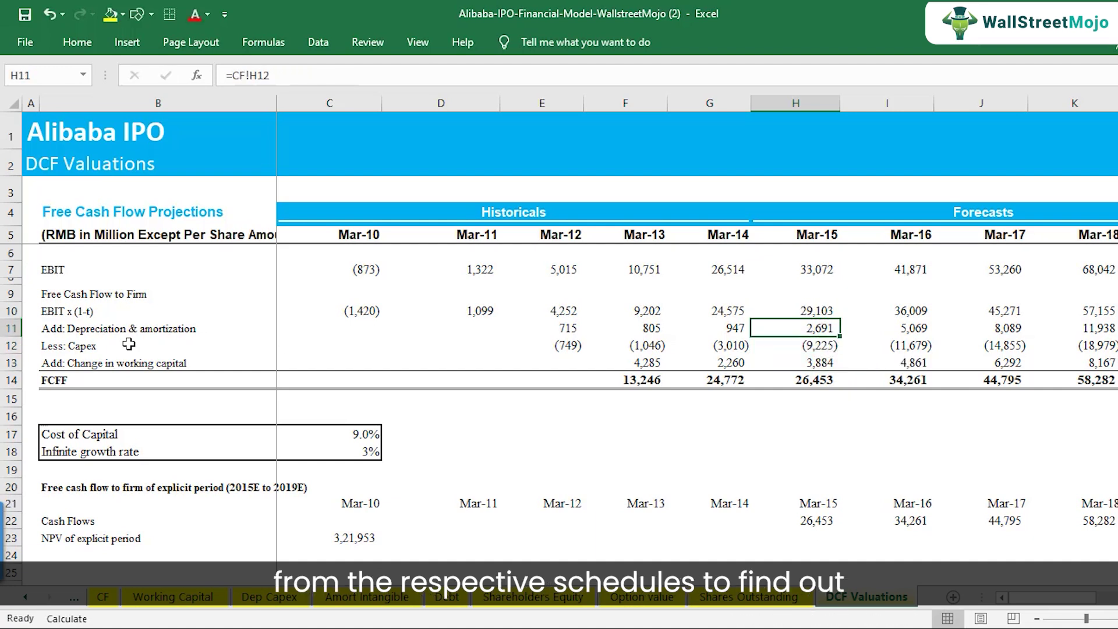
Step: Follow the FCFF row across the forecast years to Mar-22 in O14
{"action": "key", "text": "Right"}
{"action": "key", "text": "F2"}
{"action": "key", "text": "Escape"}
{"action": "key", "text": "Right"}
{"action": "key", "text": "Right"}
{"action": "key", "text": "Right"}
{"action": "key", "text": "Right"}
{"action": "key", "text": "Right"}
{"action": "key", "text": "Right"}
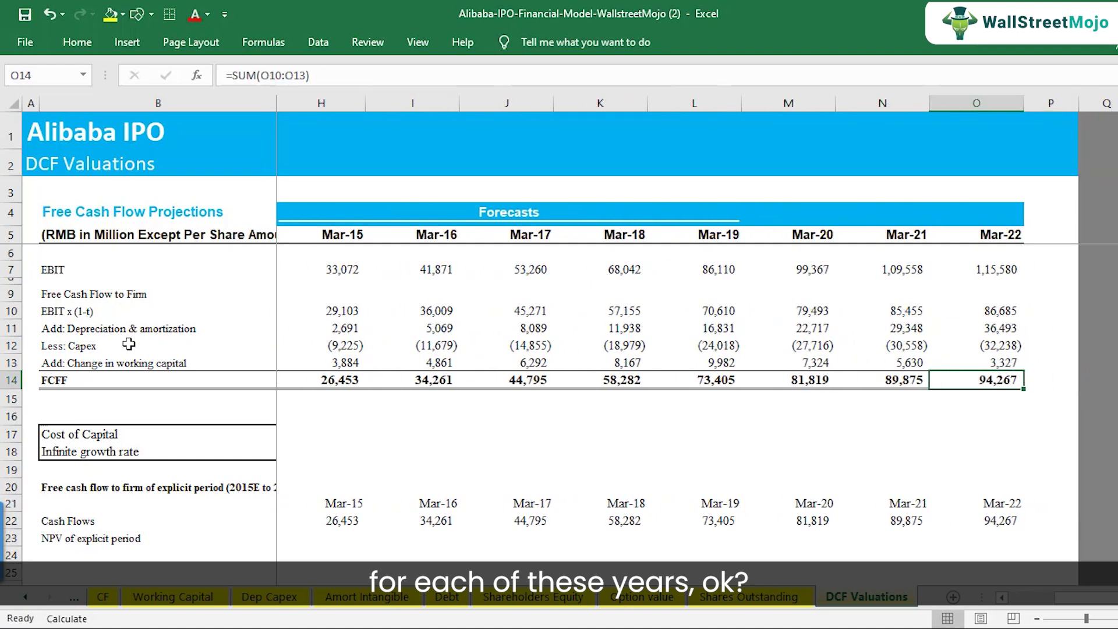
Step: Return to the start of the FCFF row and move along it to the Mar-15 forecast in H14
{"action": "key", "text": "Home"}
{"action": "key", "text": "Right"}
{"action": "key", "text": "Right"}
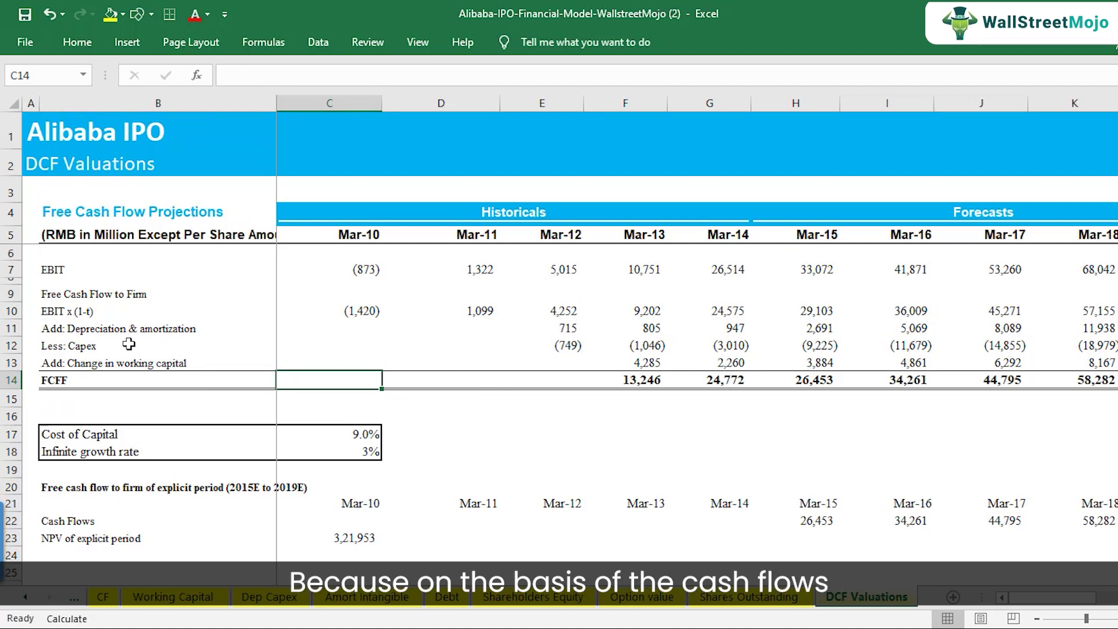
{"action": "key", "text": "Right"}
{"action": "key", "text": "Right"}
{"action": "key", "text": "Right"}
{"action": "key", "text": "Right"}
{"action": "key", "text": "Right"}
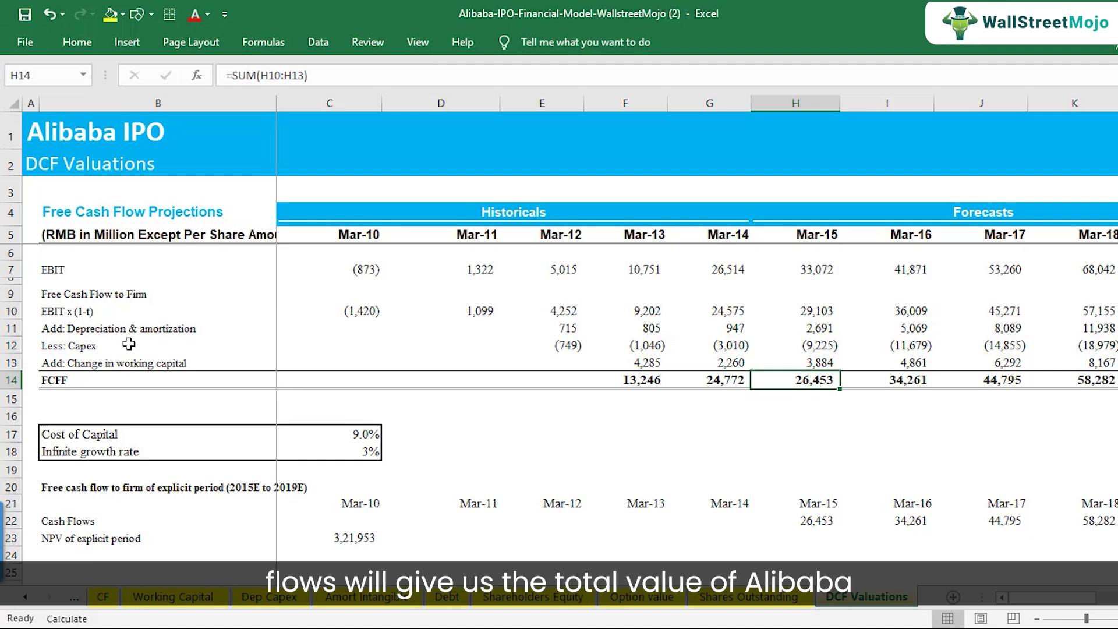
Step: Examine the Cost of Capital in C17 and the Infinite growth rate in C18
{"action": "scroll", "coordinate": [318, 412], "scroll_direction": "down", "scroll_amount": 1}
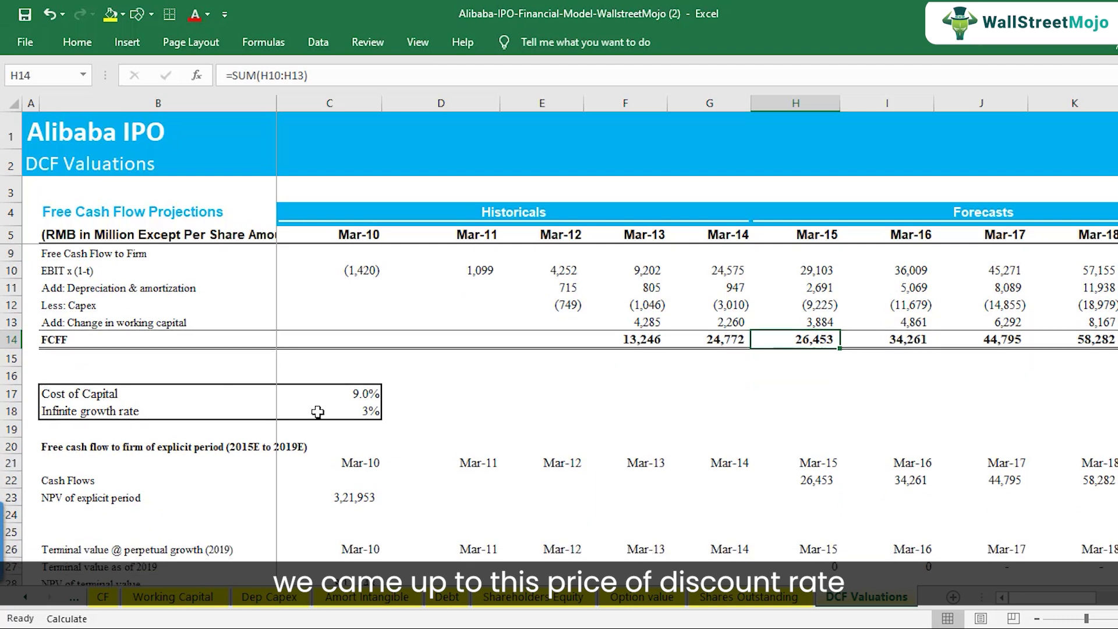
{"action": "left_click", "coordinate": [344, 394]}
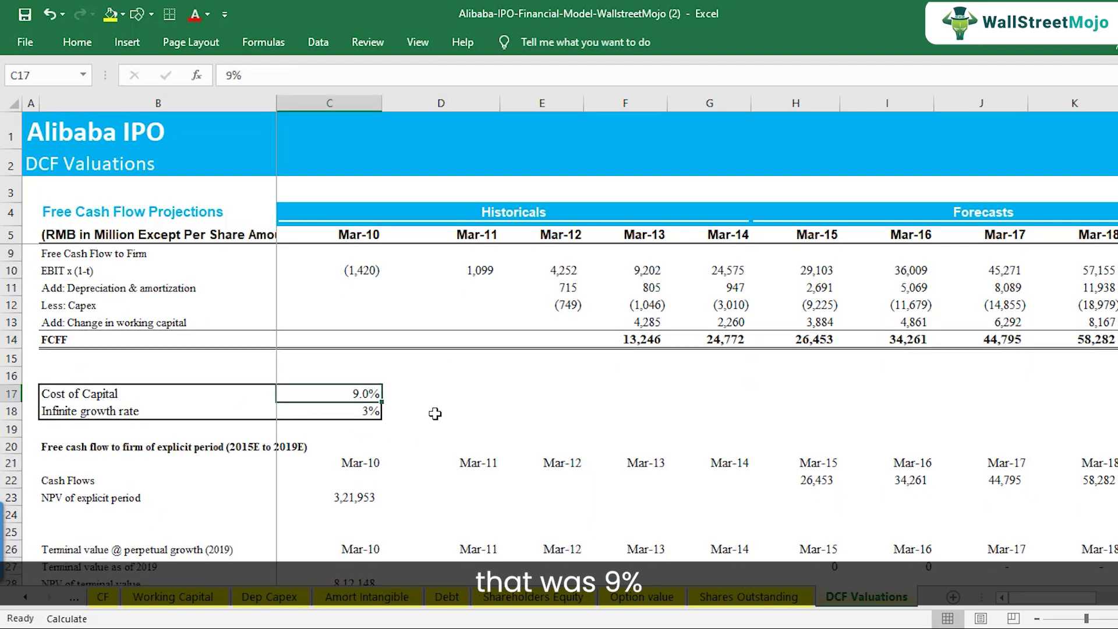
{"action": "key", "text": "Down"}
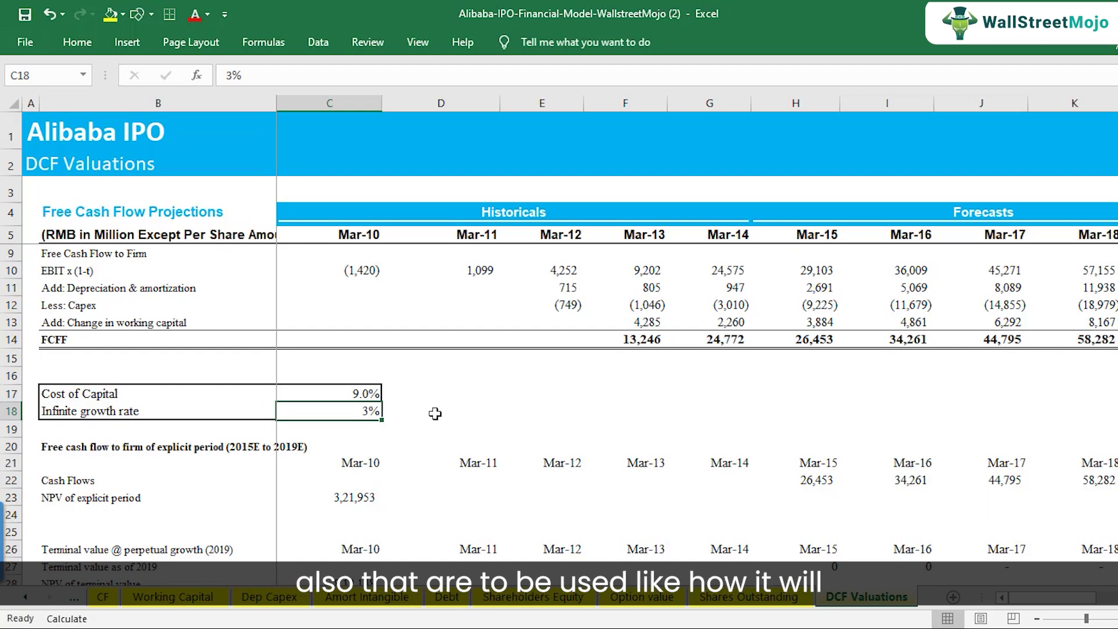
Step: Move across to the last forecast year and select the Mar-22 FCFF in O14
{"action": "key", "text": "Right"}
{"action": "key", "text": "Right"}
{"action": "key", "text": "Right"}
{"action": "key", "text": "Right"}
{"action": "key", "text": "Right"}
{"action": "key", "text": "Right"}
{"action": "key", "text": "Right"}
{"action": "key", "text": "Right"}
{"action": "key", "text": "Right"}
{"action": "key", "text": "Right"}
{"action": "key", "text": "Right"}
{"action": "key", "text": "Right"}
{"action": "key", "text": "Right"}
{"action": "key", "text": "Up"}
{"action": "key", "text": "Up"}
{"action": "key", "text": "Up"}
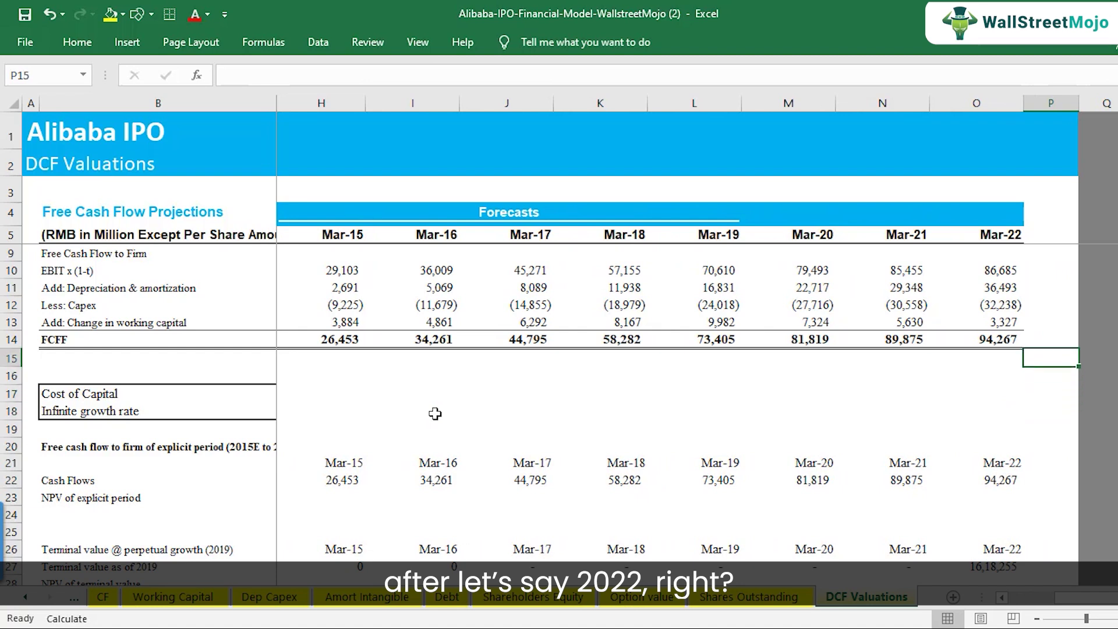
{"action": "key", "text": "Up"}
{"action": "key", "text": "Left"}
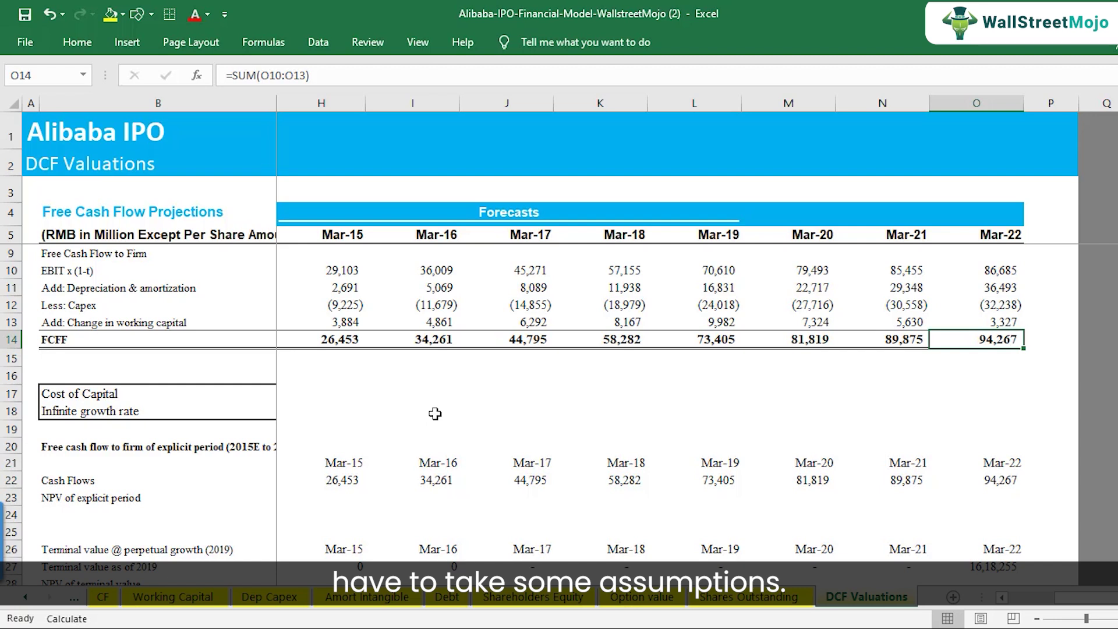
Step: Go back from the Mar-22 forecast to the Infinite growth rate value in C18
{"action": "key", "text": "Left"}
{"action": "key", "text": "Left"}
{"action": "key", "text": "Left"}
{"action": "key", "text": "Left"}
{"action": "key", "text": "Left"}
{"action": "key", "text": "Left"}
{"action": "key", "text": "Left"}
{"action": "key", "text": "Left"}
{"action": "key", "text": "Left"}
{"action": "key", "text": "Left"}
{"action": "key", "text": "Left"}
{"action": "key", "text": "Left"}
{"action": "key", "text": "Left"}
{"action": "key", "text": "Left"}
{"action": "key", "text": "Down"}
{"action": "key", "text": "Down"}
{"action": "key", "text": "Down"}
{"action": "key", "text": "Down"}
{"action": "key", "text": "Right"}
{"action": "key", "text": "Right"}
{"action": "key", "text": "Right"}
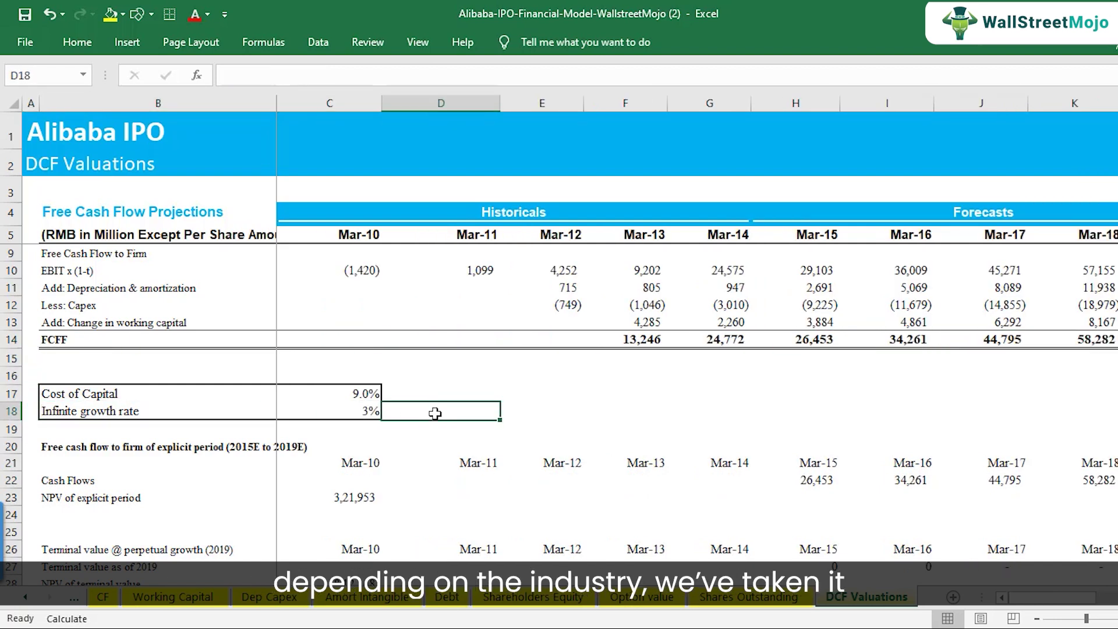
{"action": "key", "text": "Left"}
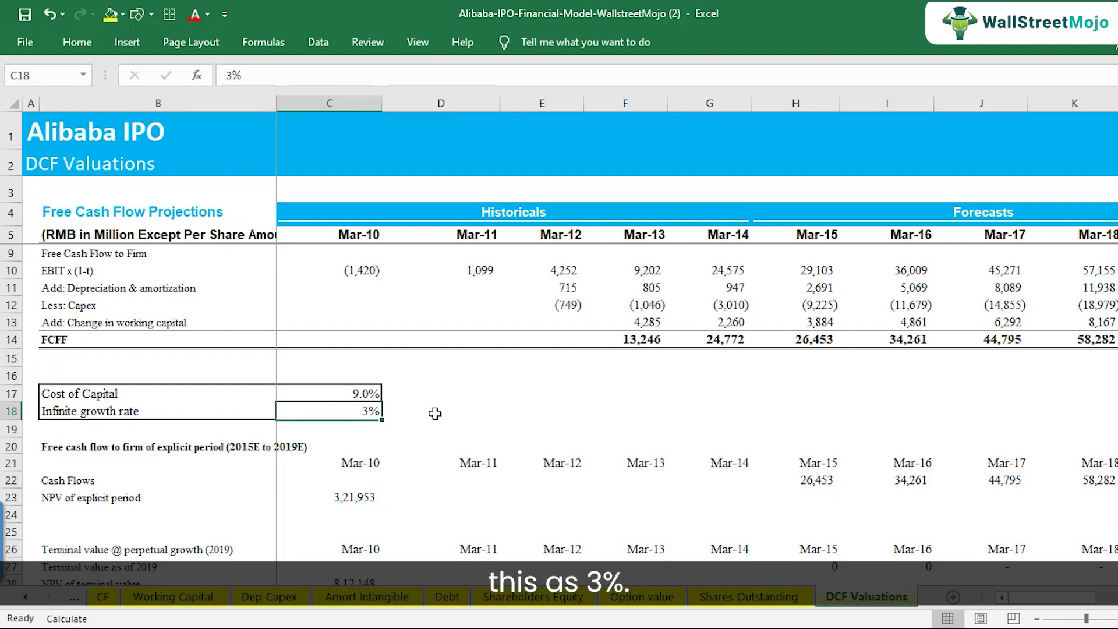
Step: Look down column C through the explicit-period cash flow section to the terminal value section at row 26
{"action": "key", "text": "Down"}
{"action": "key", "text": "Down"}
{"action": "key", "text": "Down"}
{"action": "key", "text": "Down"}
{"action": "key", "text": "Down"}
{"action": "key", "text": "Down"}
{"action": "key", "text": "Down"}
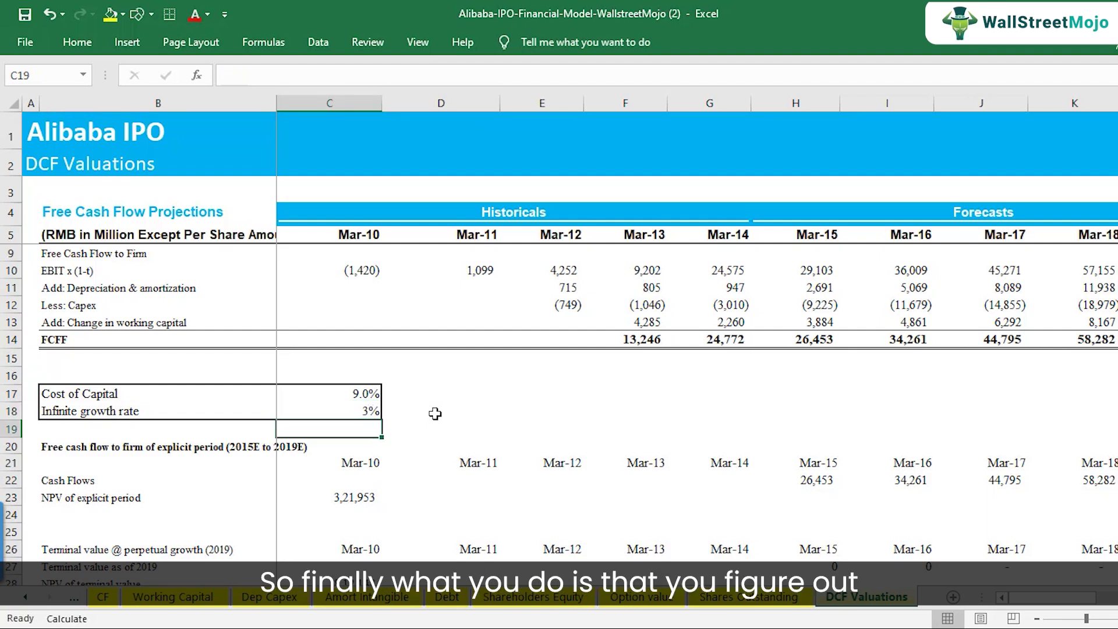
{"action": "key", "text": "Down"}
{"action": "key", "text": "Down"}
{"action": "key", "text": "Down"}
{"action": "key", "text": "Down"}
{"action": "key", "text": "Down"}
{"action": "key", "text": "Down"}
{"action": "key", "text": "Down"}
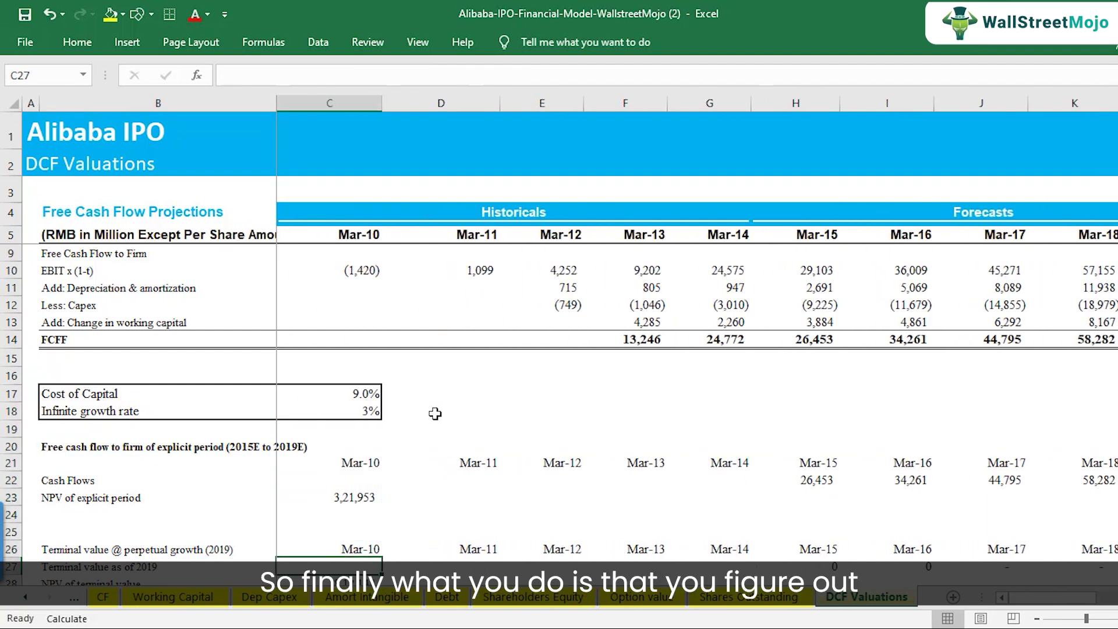
{"action": "key", "text": "Up"}
{"action": "key", "text": "Up"}
{"action": "key", "text": "Up"}
{"action": "key", "text": "Up"}
{"action": "key", "text": "Up"}
{"action": "key", "text": "Up"}
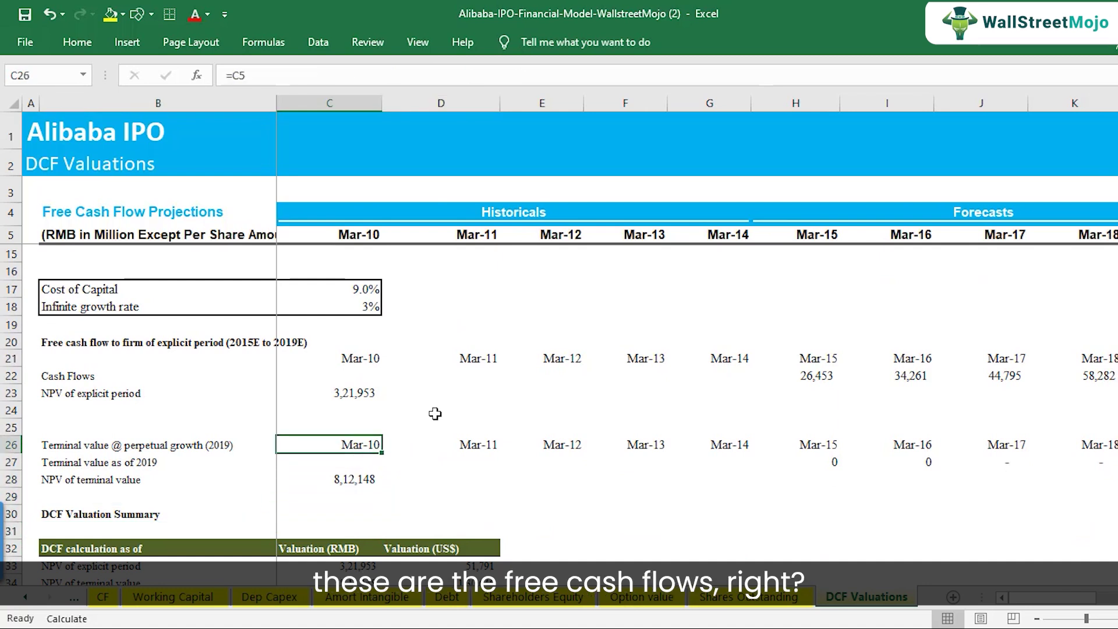
Step: Check the Mar-15 and Mar-16 cash flows in row 22 and the NPV of explicit period formula in C23
{"action": "left_click", "coordinate": [832, 380]}
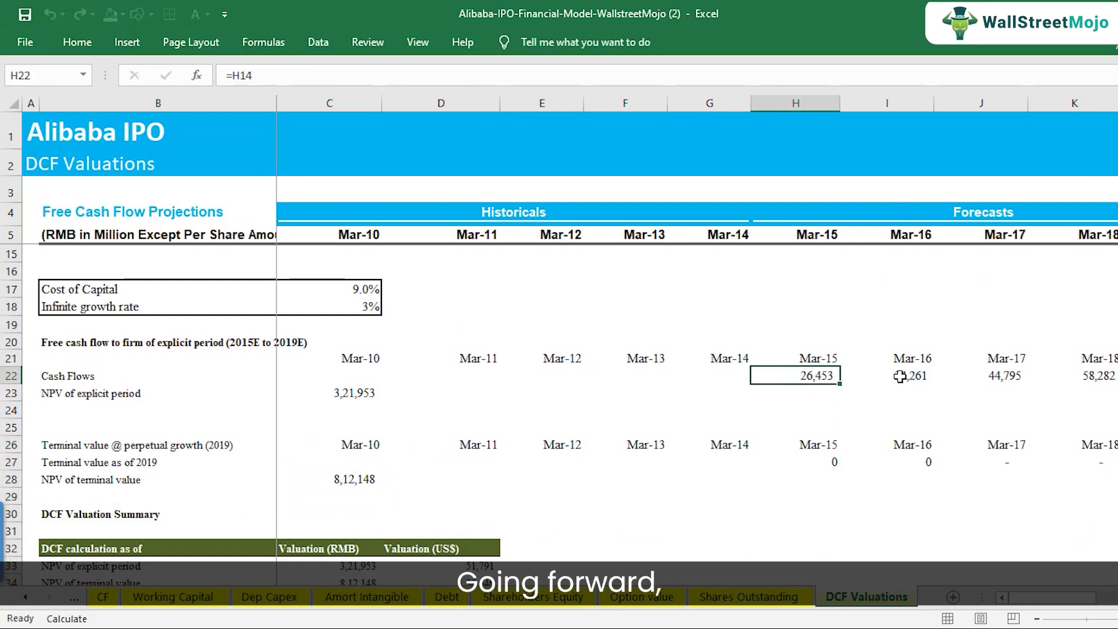
{"action": "left_click", "coordinate": [886, 375]}
{"action": "left_click", "coordinate": [355, 394]}
{"action": "key", "text": "F2"}
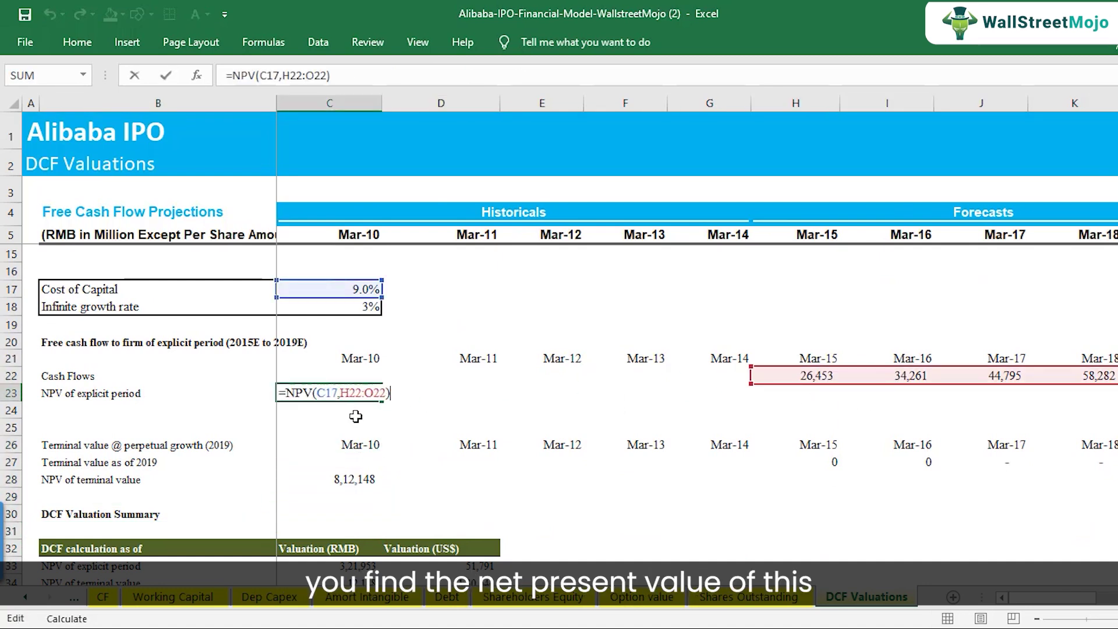
{"action": "key", "text": "Escape"}
{"action": "left_click", "coordinate": [172, 394]}
{"action": "left_click", "coordinate": [343, 394]}
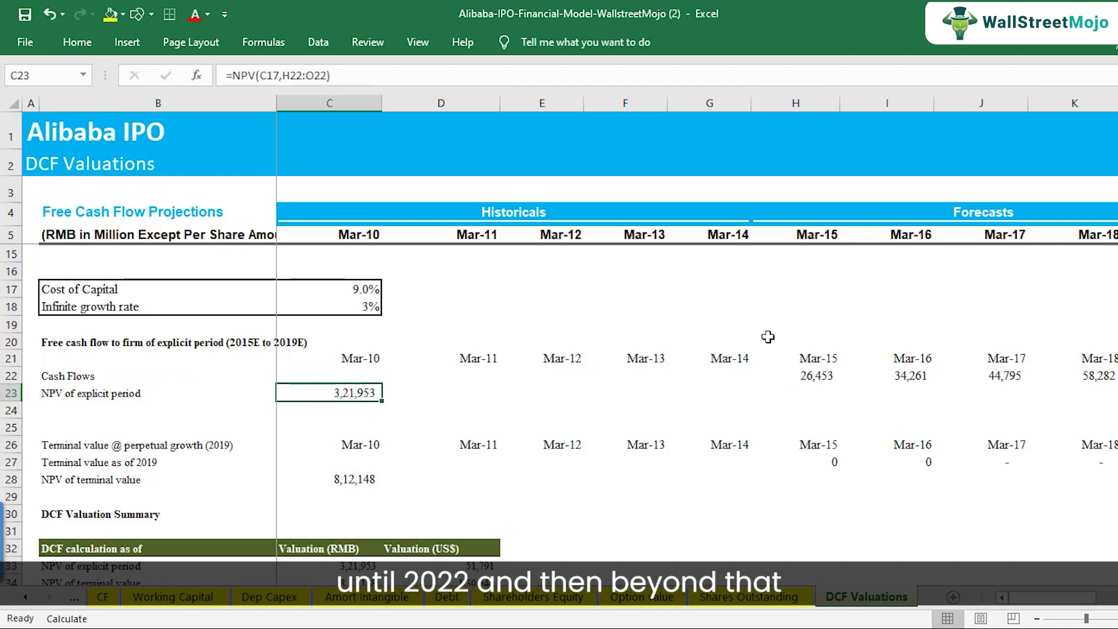
Step: Inspect the NPV of terminal value formula in C28, and bring the DCF Valuation Summary into view
{"action": "left_click", "coordinate": [353, 479]}
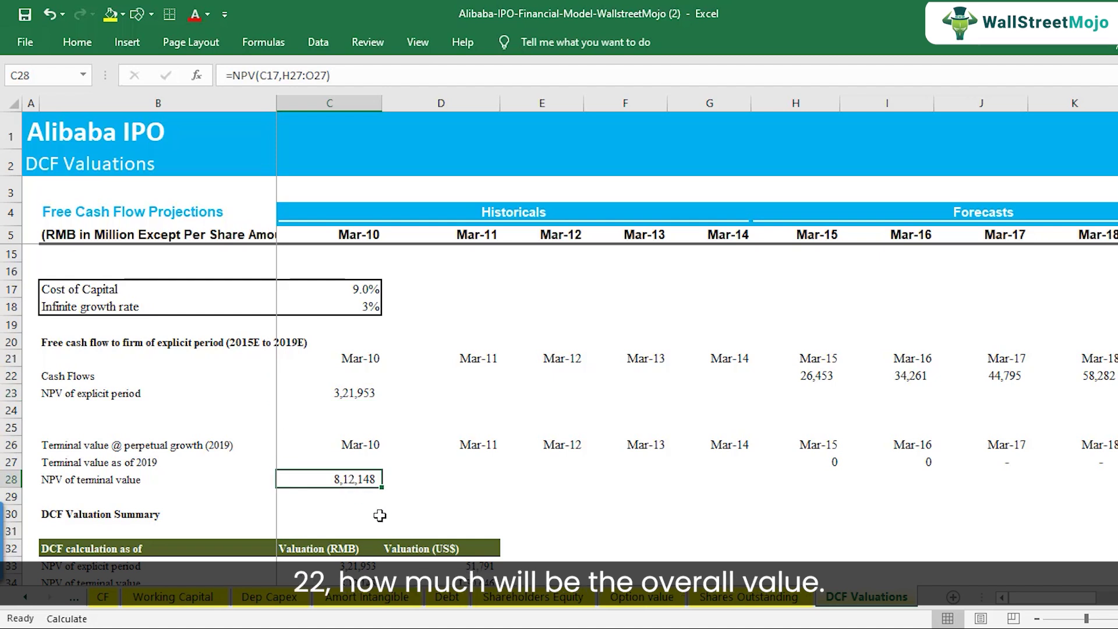
{"action": "key", "text": "F2"}
{"action": "key", "text": "Escape"}
{"action": "scroll", "coordinate": [379, 515], "scroll_direction": "down", "scroll_amount": 1}
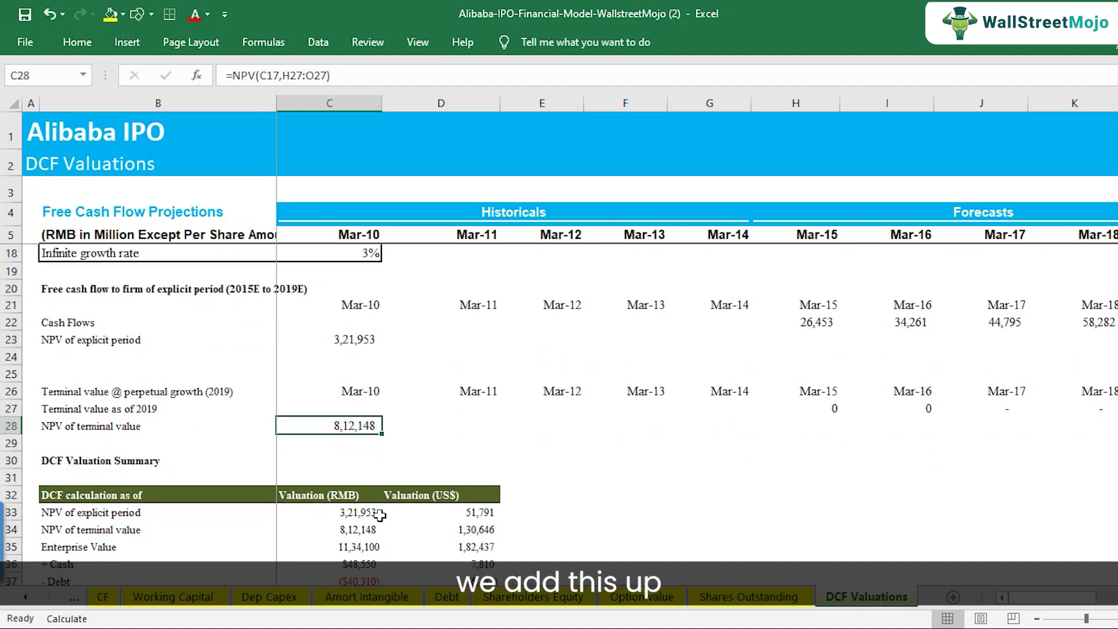
Step: Inspect the Enterprise Value formula in C35 of the valuation summary, and select its label in B35
{"action": "left_click", "coordinate": [340, 546]}
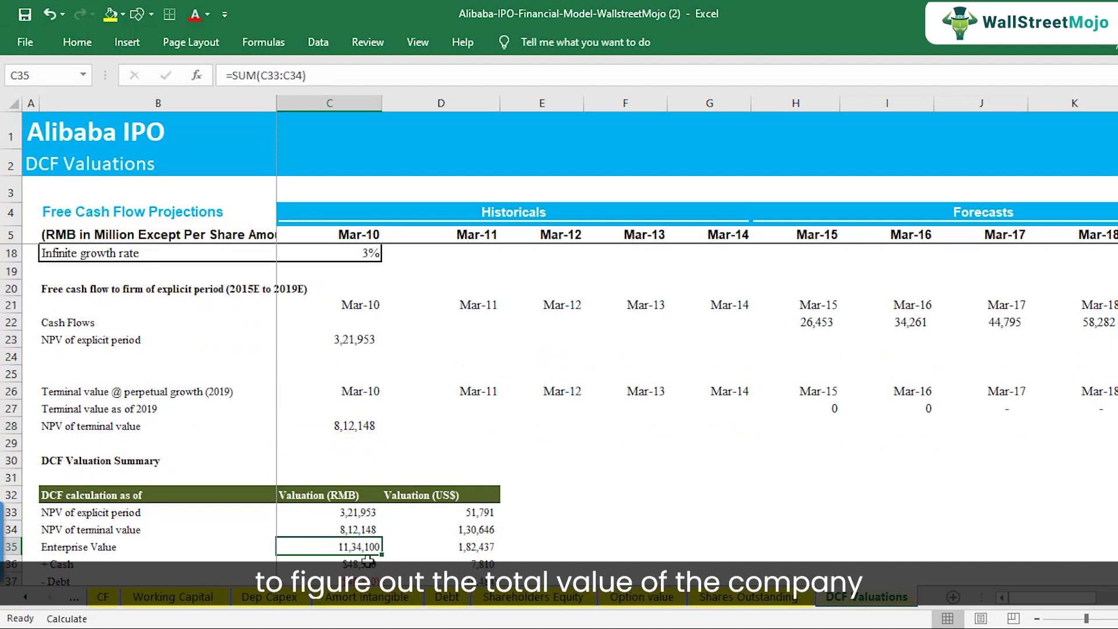
{"action": "key", "text": "F2"}
{"action": "scroll", "coordinate": [386, 556], "scroll_direction": "down", "scroll_amount": 1}
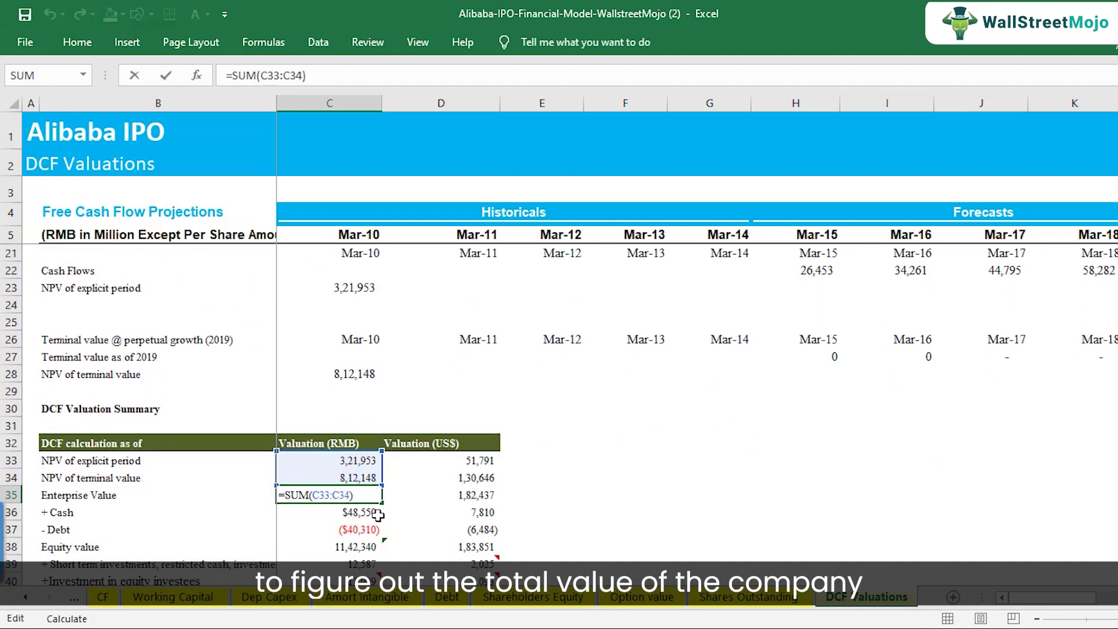
{"action": "key", "text": "Escape"}
{"action": "left_click", "coordinate": [139, 496]}
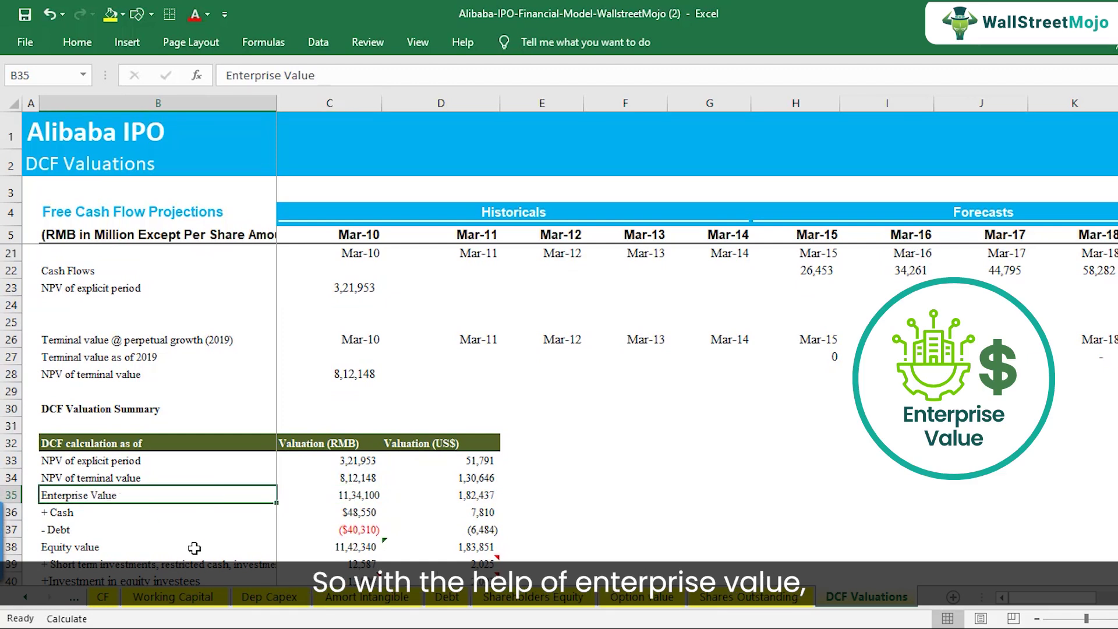
Step: Make the Equity value label in B38 of the valuation summary bold
{"action": "scroll", "coordinate": [304, 500], "scroll_direction": "down", "scroll_amount": 1}
{"action": "left_click", "coordinate": [98, 496]}
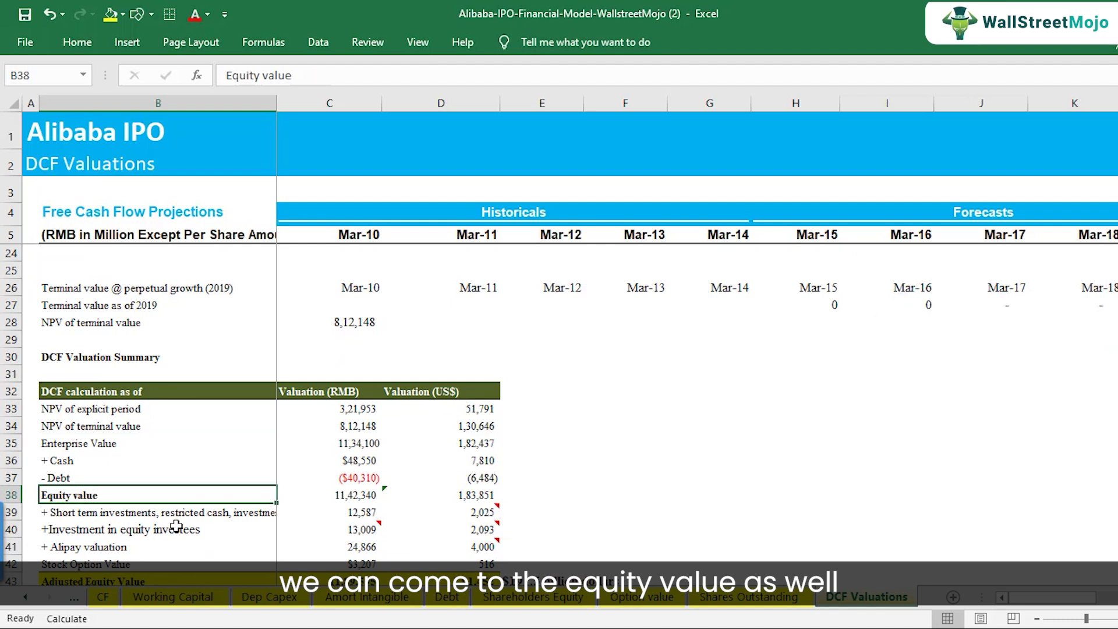
{"action": "key", "text": "ctrl+b"}
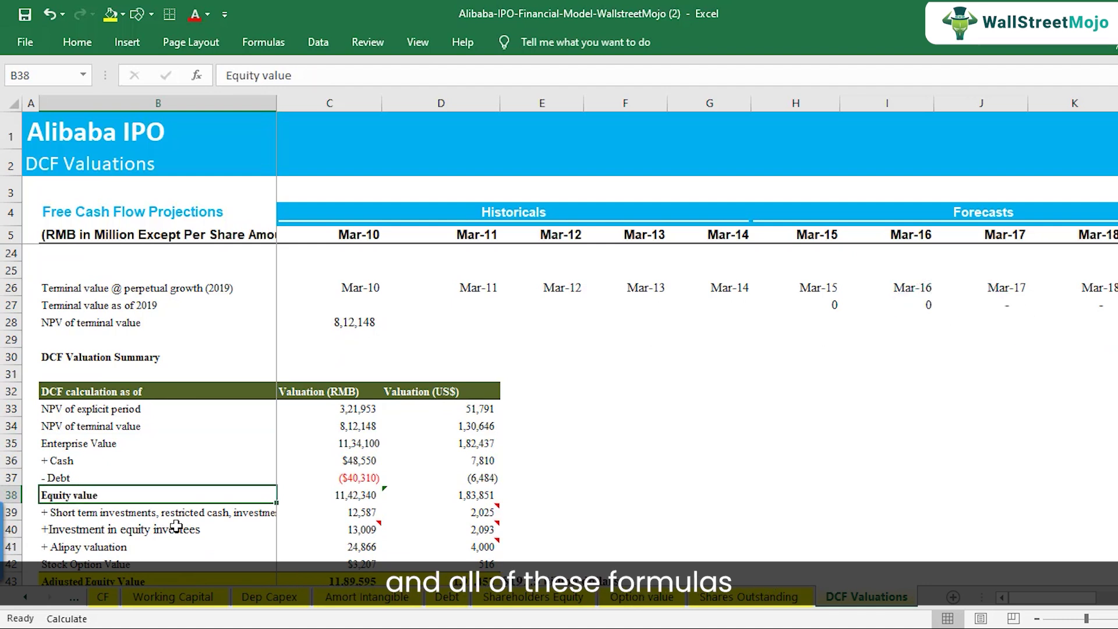
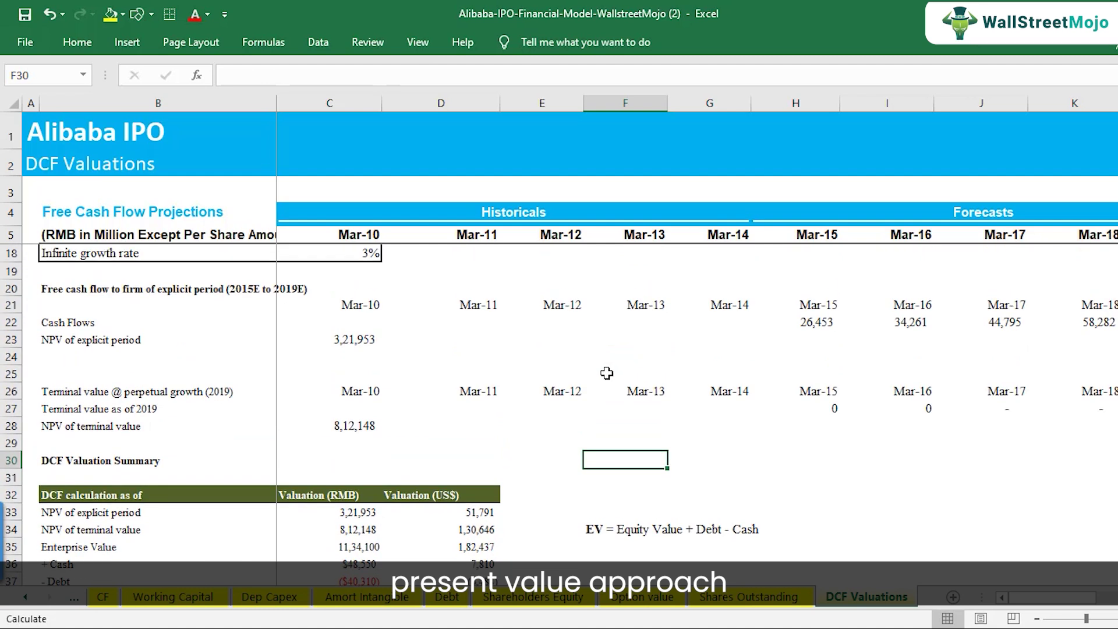
Step: Highlight EV and Equity Value in turn within the enterprise value equation in F34
{"action": "scroll", "coordinate": [728, 407], "scroll_direction": "down", "scroll_amount": 1}
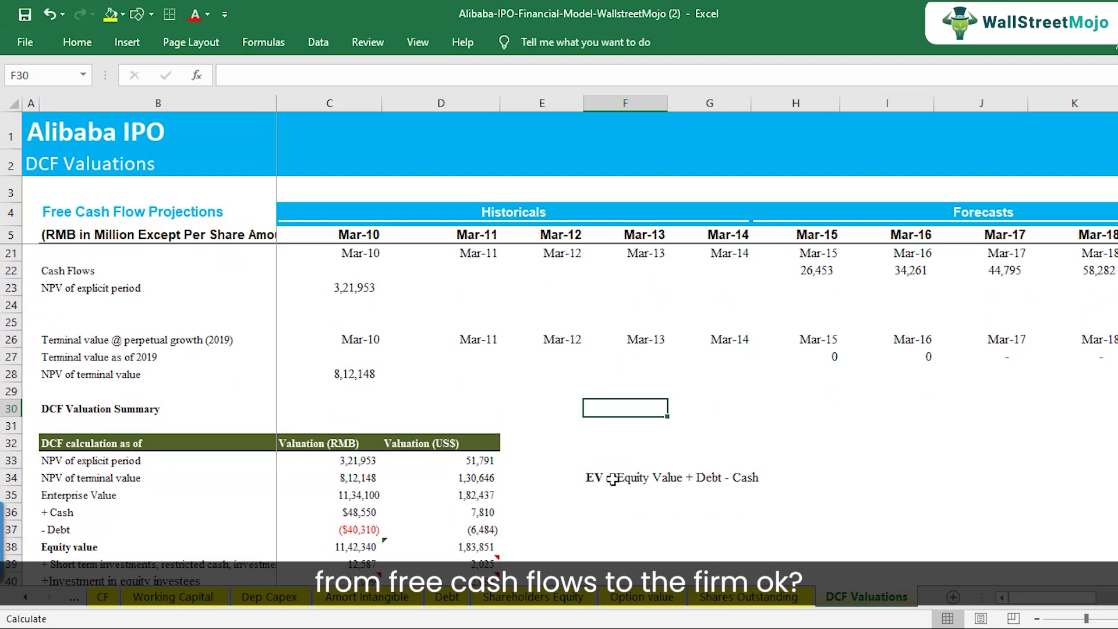
{"action": "left_click", "coordinate": [593, 479]}
{"action": "key", "text": "F2"}
{"action": "double_click", "coordinate": [595, 478]}
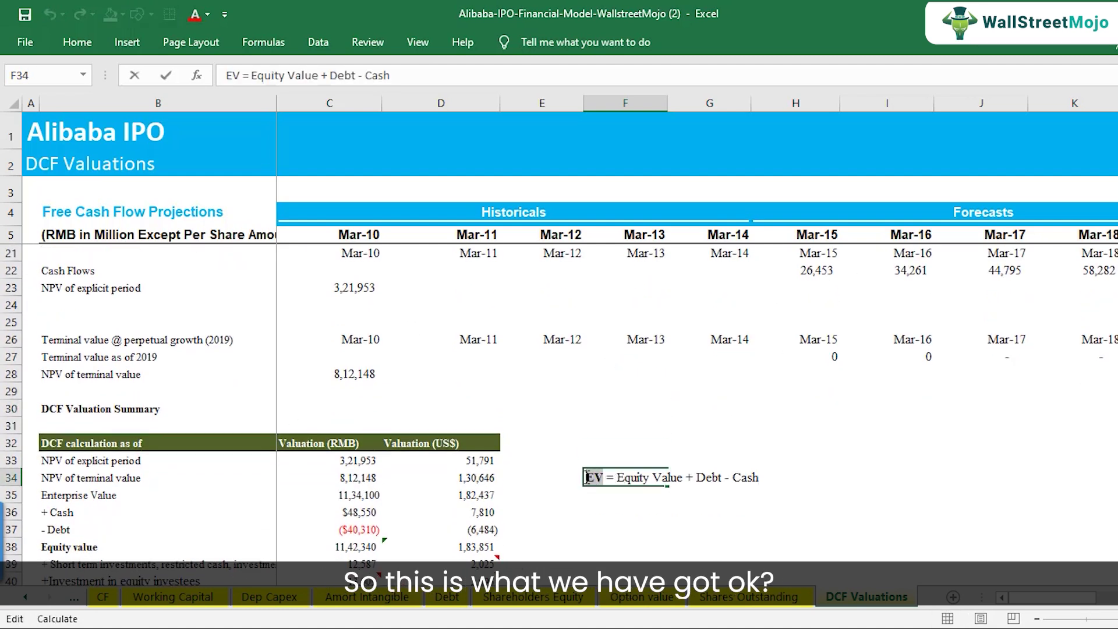
{"action": "left_click", "coordinate": [617, 478]}
{"action": "left_click_drag", "start_coordinate": [617, 478], "coordinate": [689, 478]}
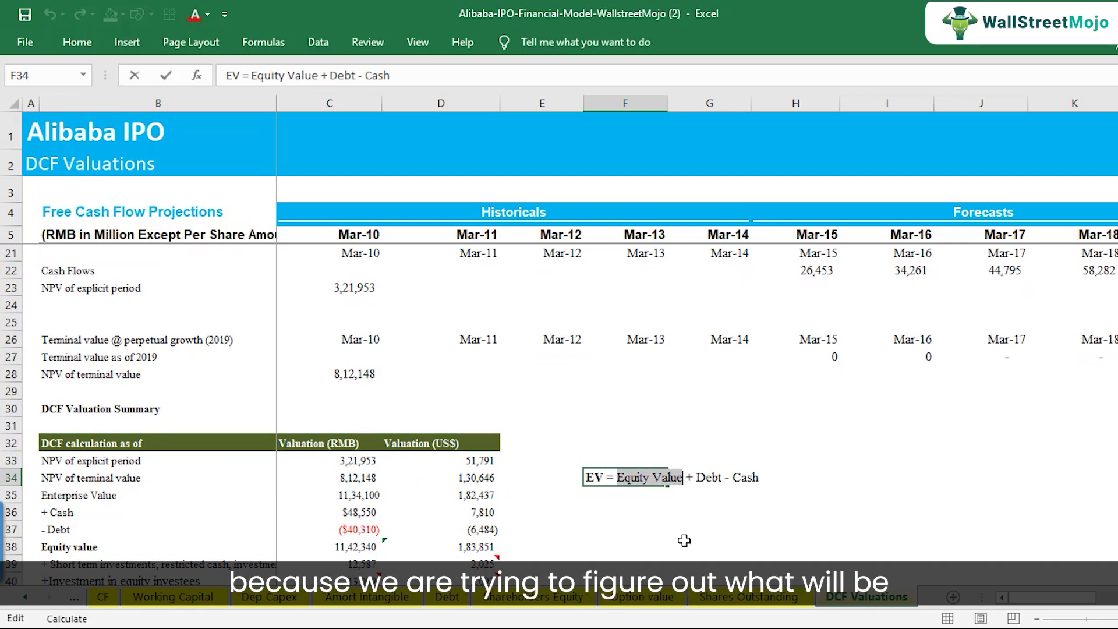
{"action": "key", "text": "ctrl+b"}
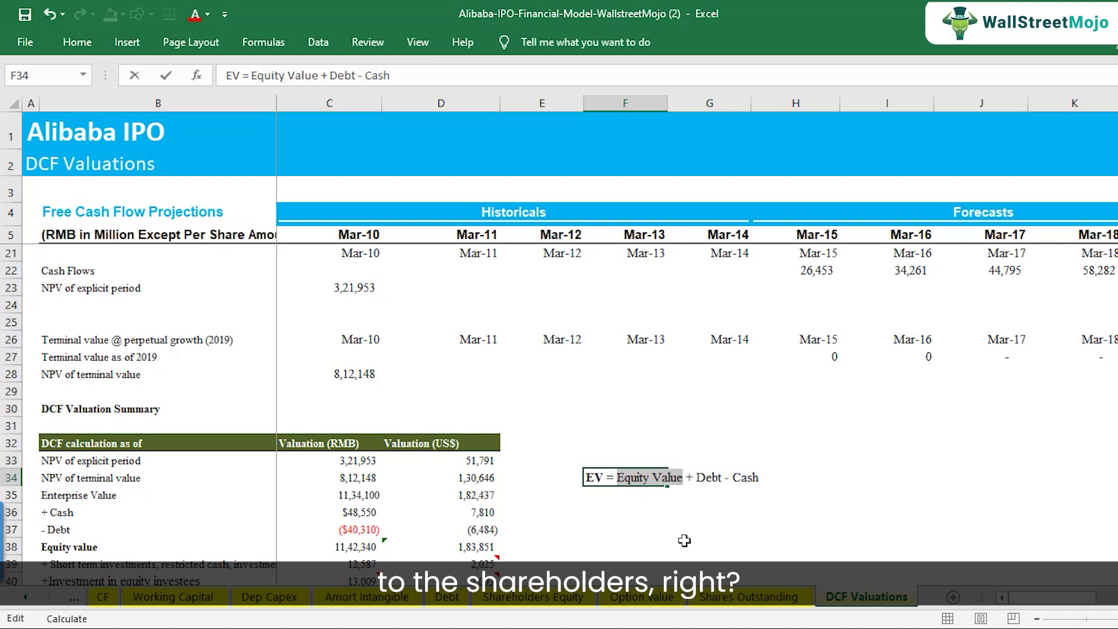
{"action": "key", "text": "ctrl+b"}
{"action": "key", "text": "ctrl+b"}
{"action": "key", "text": "ctrl+b"}
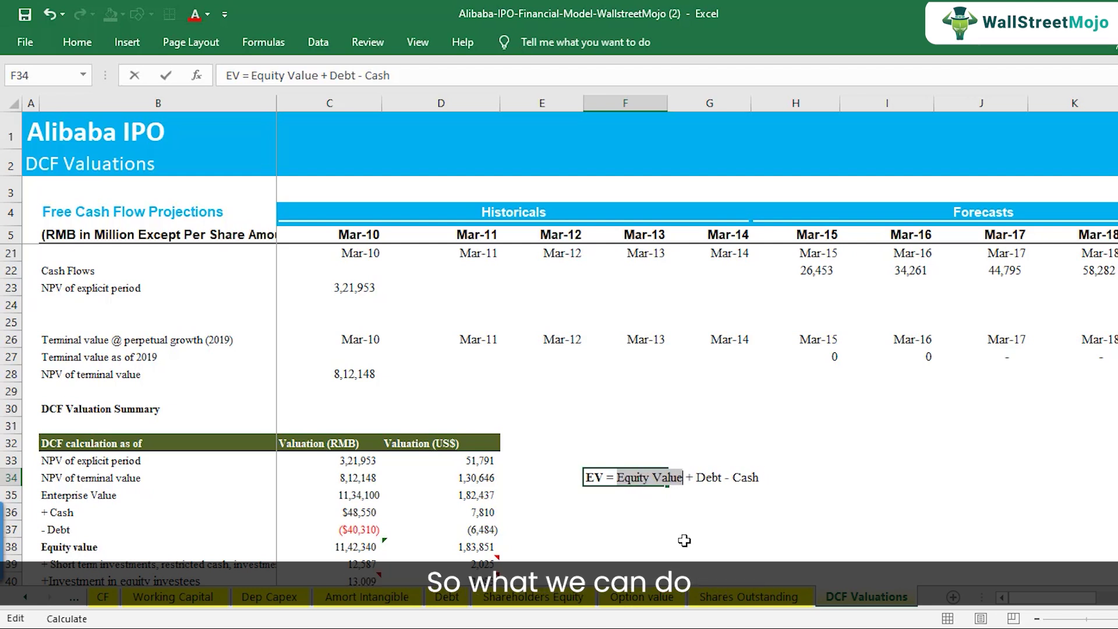
Step: Highlight the + Debt - Cash terms of the equation in F34, and close the cell without changing its text
{"action": "key", "text": "Right"}
{"action": "key", "text": "ctrl+shift+Right"}
{"action": "key", "text": "ctrl+shift+Right"}
{"action": "key", "text": "ctrl+shift+Right"}
{"action": "key", "text": "ctrl+shift+Right"}
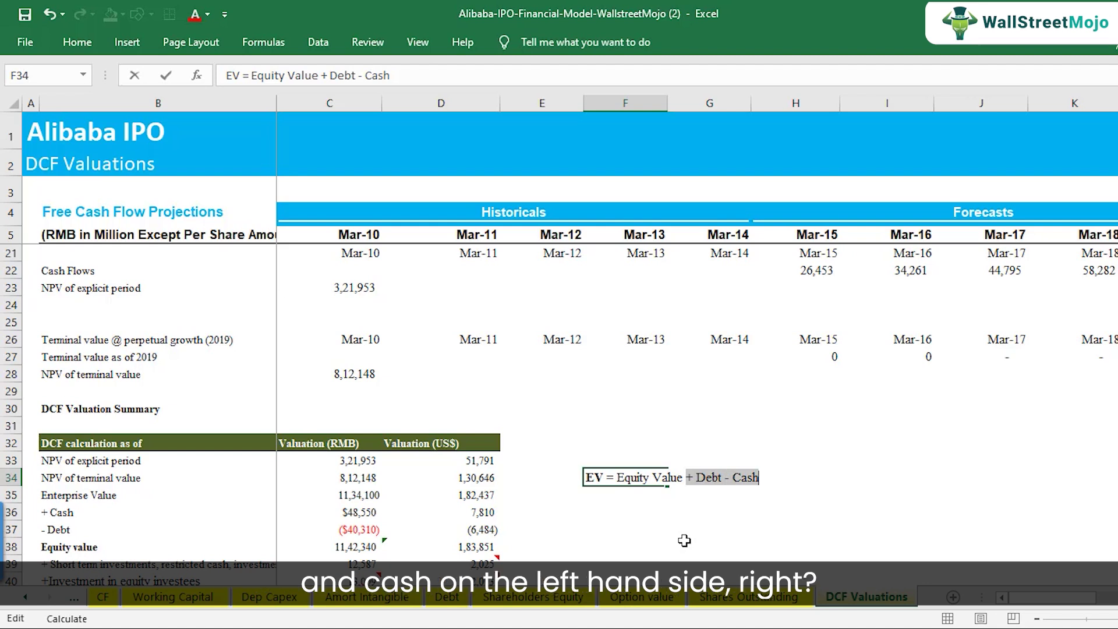
{"action": "key", "text": "Return"}
Step: Enter "EV - Debt + Cash = Equity Value" in F36 and make it bold
{"action": "key", "text": "Return"}
{"action": "type", "text": "EV"}
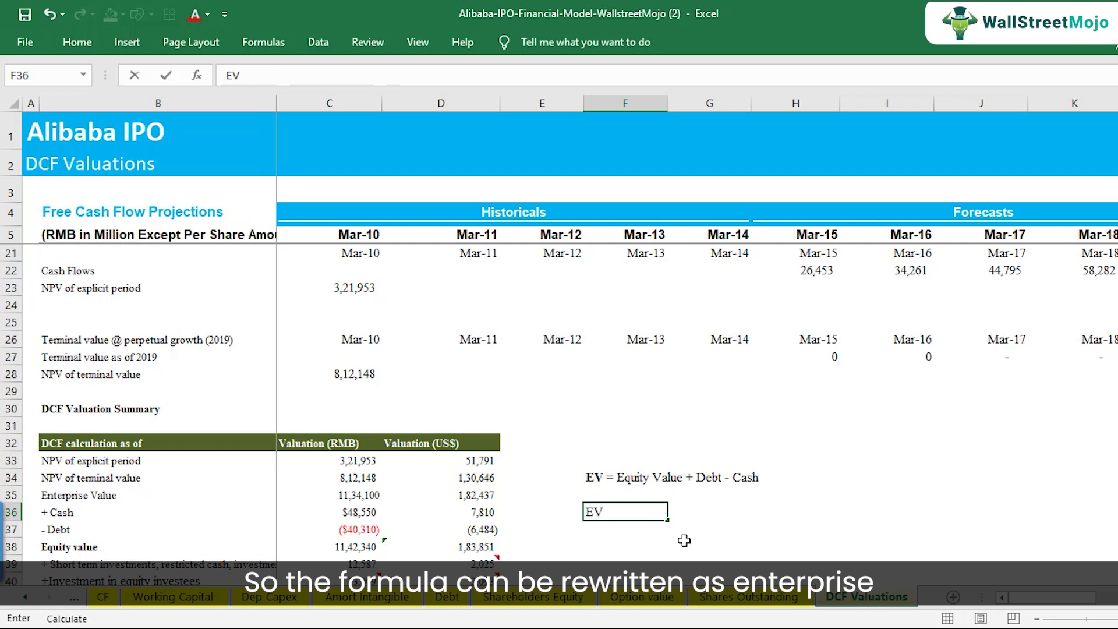
{"action": "type", "text": " - Deb"}
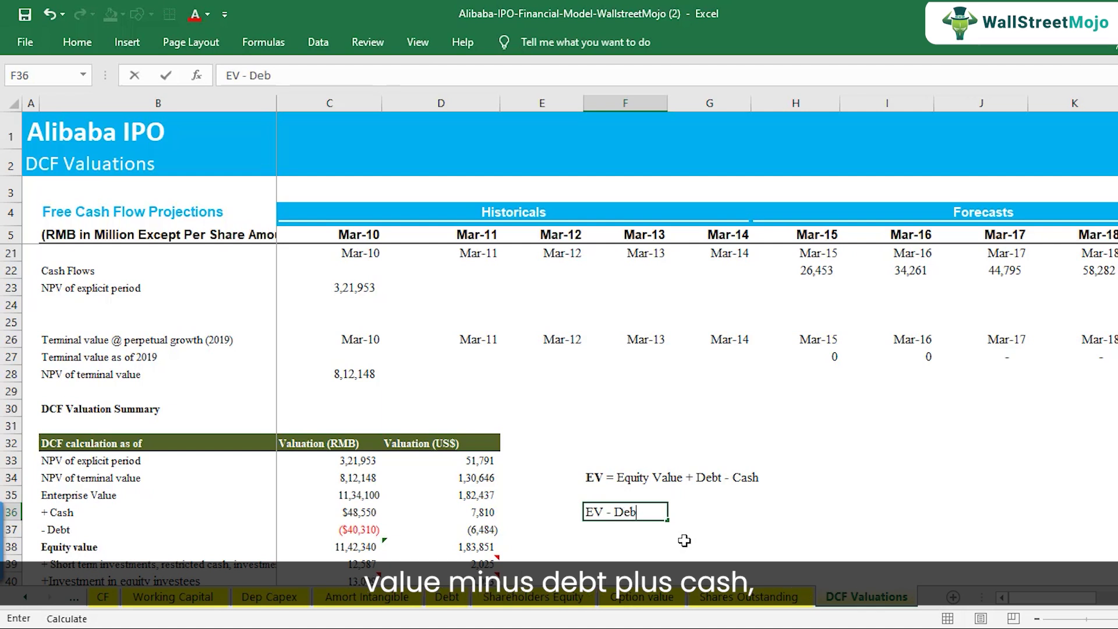
{"action": "type", "text": "t + Cash = Equity Value"}
{"action": "key", "text": "Return"}
{"action": "key", "text": "Up"}
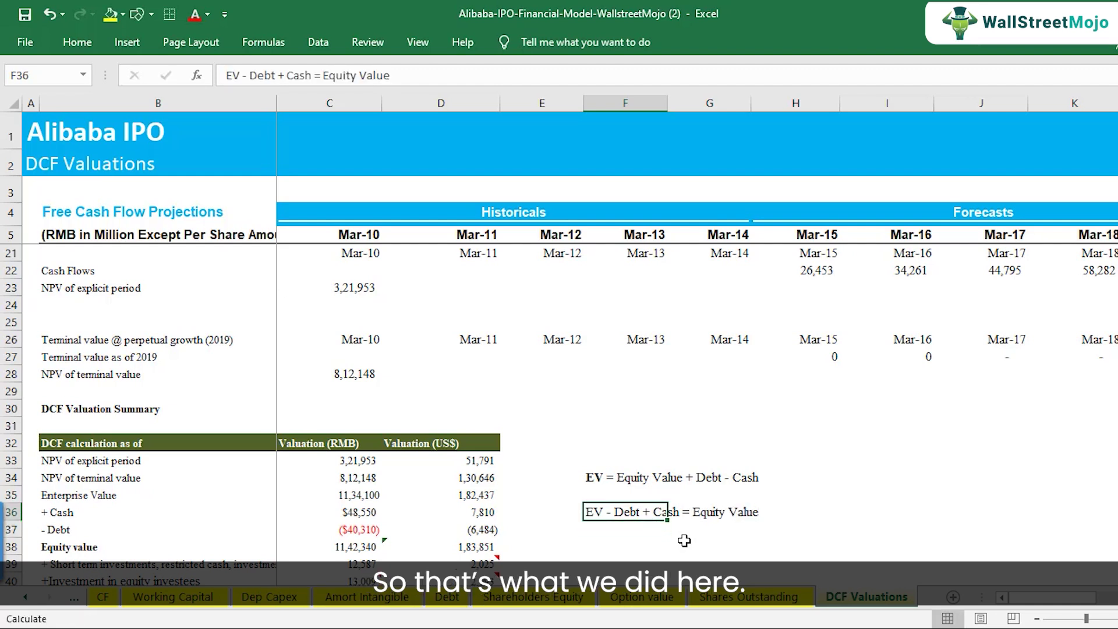
{"action": "key", "text": "ctrl+b"}
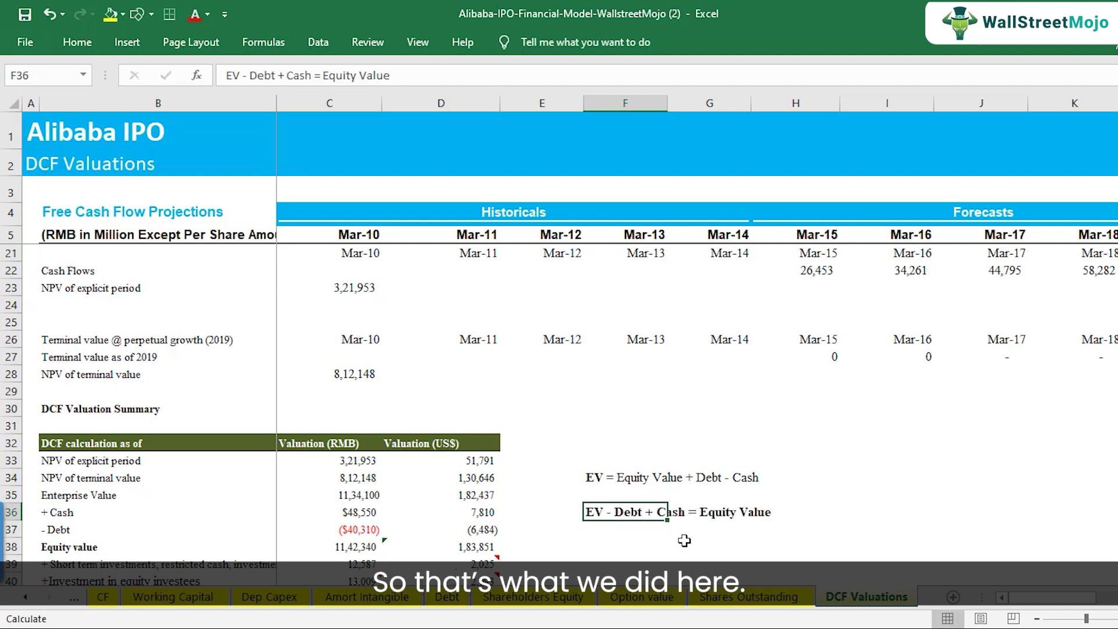
Step: Inspect the Equity value formula in C38 and its Enterprise Value and Cash inputs in C35 and C36
{"action": "left_click", "coordinate": [111, 548]}
{"action": "left_click", "coordinate": [362, 546]}
{"action": "key", "text": "F2"}
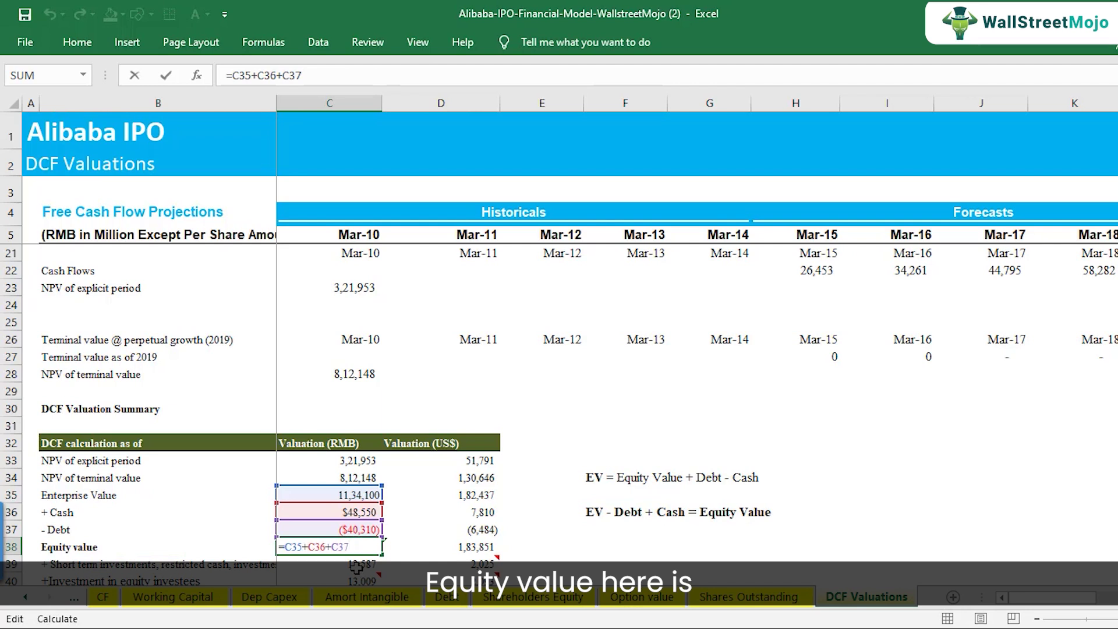
{"action": "left_click", "coordinate": [361, 494]}
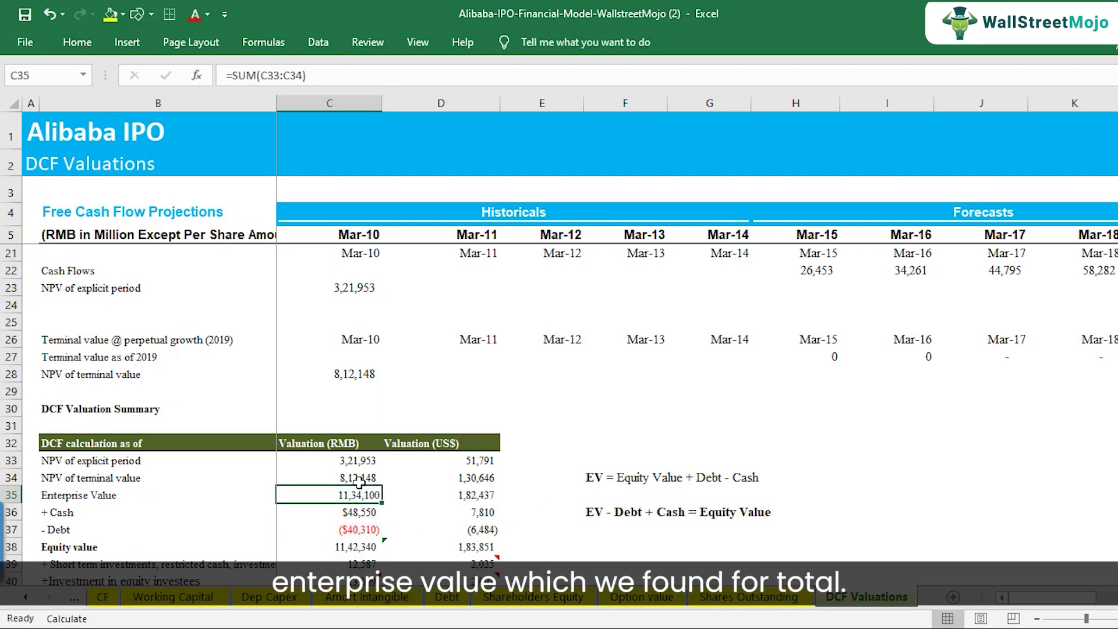
{"action": "left_click", "coordinate": [363, 516]}
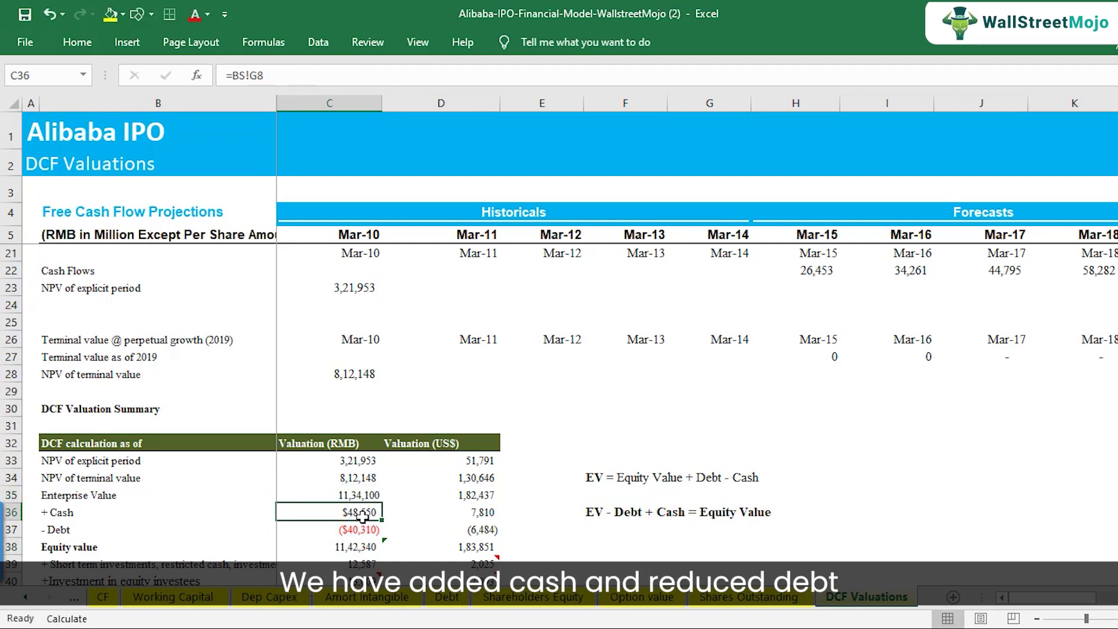
{"action": "left_click", "coordinate": [360, 546]}
Step: Review the equity adjustments in C39:C42 and the Adjusted Equity Value formula in C43
{"action": "scroll", "coordinate": [358, 542], "scroll_direction": "down", "scroll_amount": 1}
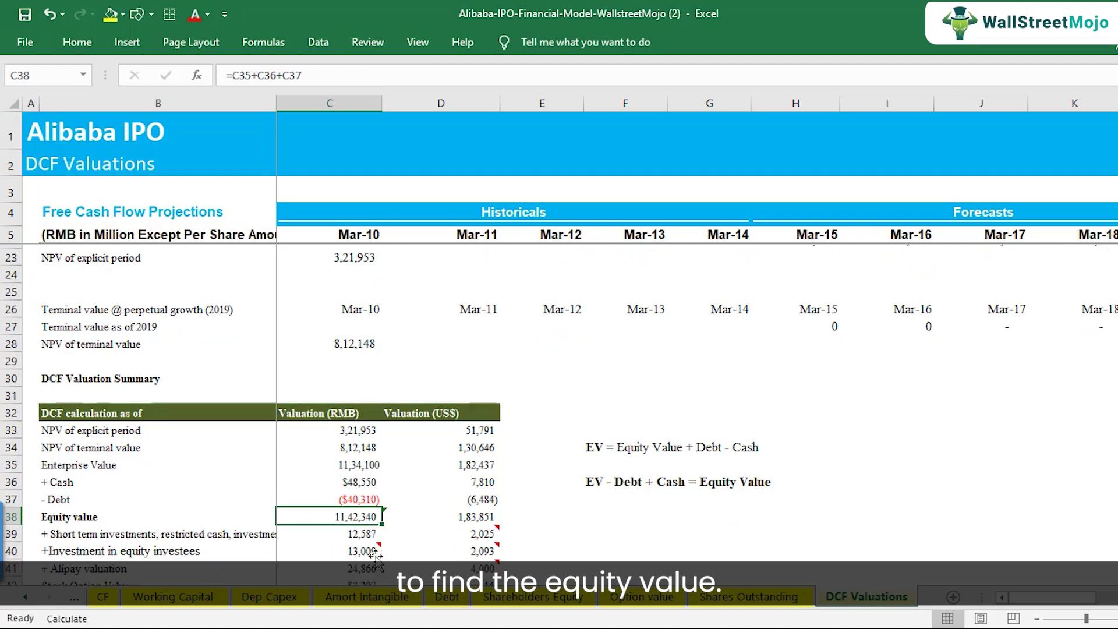
{"action": "scroll", "coordinate": [350, 524], "scroll_direction": "down", "scroll_amount": 1}
{"action": "left_click_drag", "start_coordinate": [328, 467], "coordinate": [334, 510]}
{"action": "left_click", "coordinate": [163, 534]}
{"action": "left_click", "coordinate": [357, 529]}
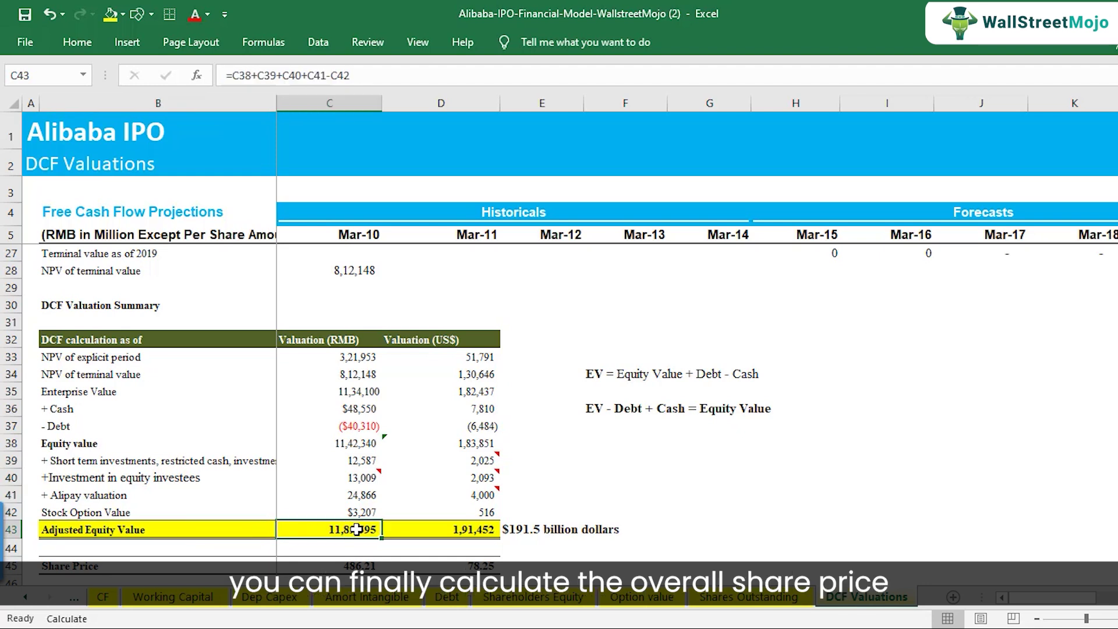
Step: Examine the Share Price formula in C45, tracing it to Adjusted Equity Value in C43 and highlighting its Shares Outstanding reference
{"action": "scroll", "coordinate": [353, 532], "scroll_direction": "down", "scroll_amount": 1}
{"action": "left_click", "coordinate": [353, 517]}
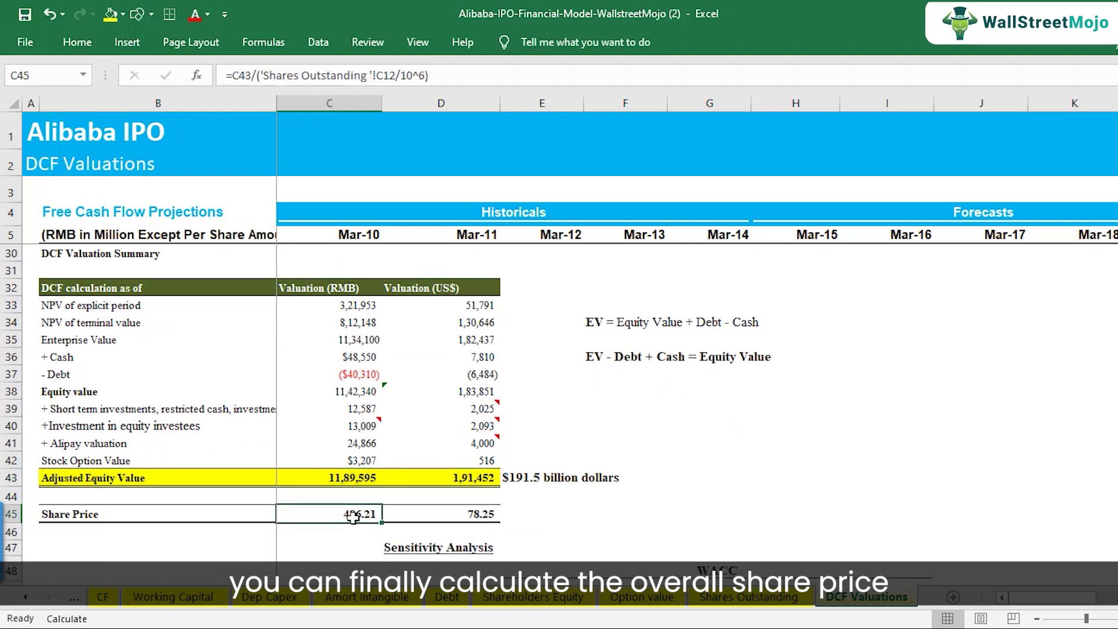
{"action": "key", "text": "F2"}
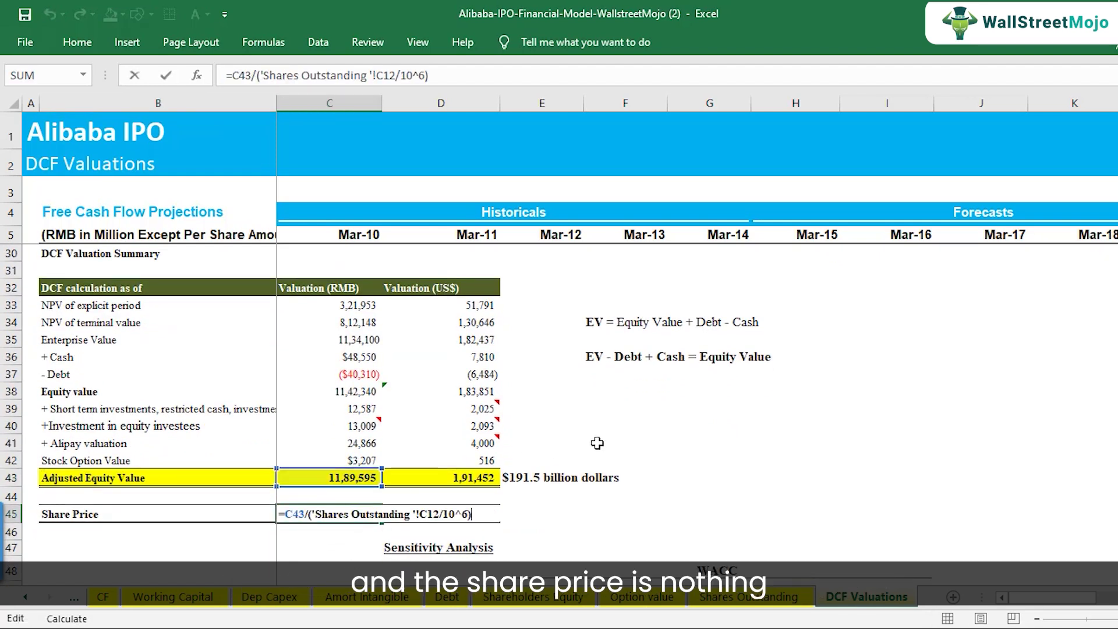
{"action": "key", "text": "Escape"}
{"action": "left_click", "coordinate": [344, 478]}
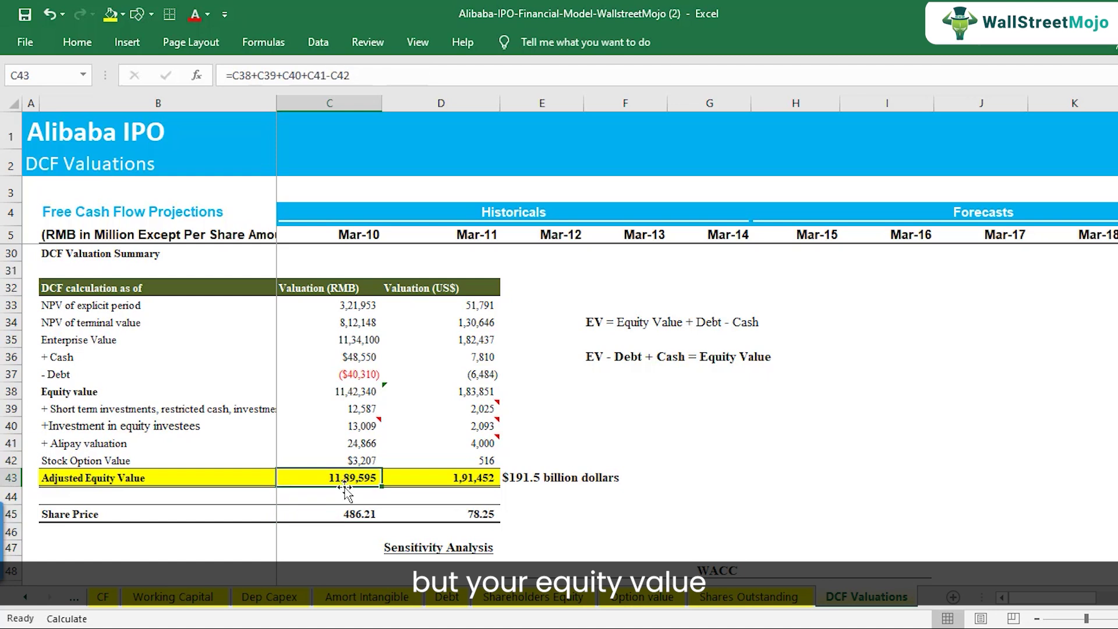
{"action": "left_click", "coordinate": [349, 514]}
{"action": "key", "text": "F2"}
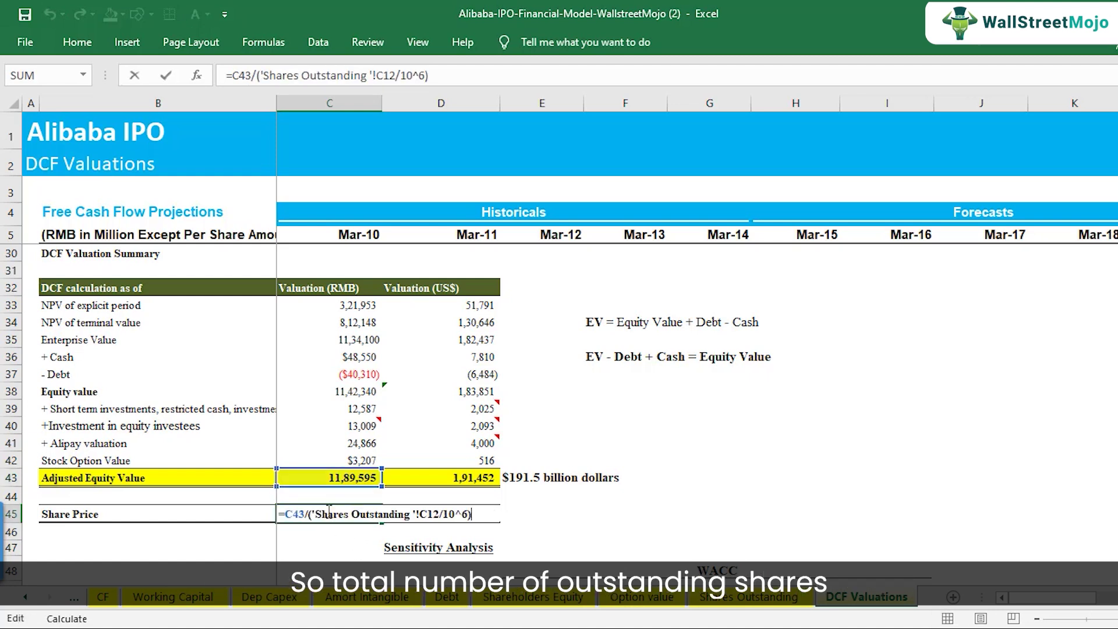
{"action": "left_click_drag", "start_coordinate": [318, 514], "coordinate": [462, 516]}
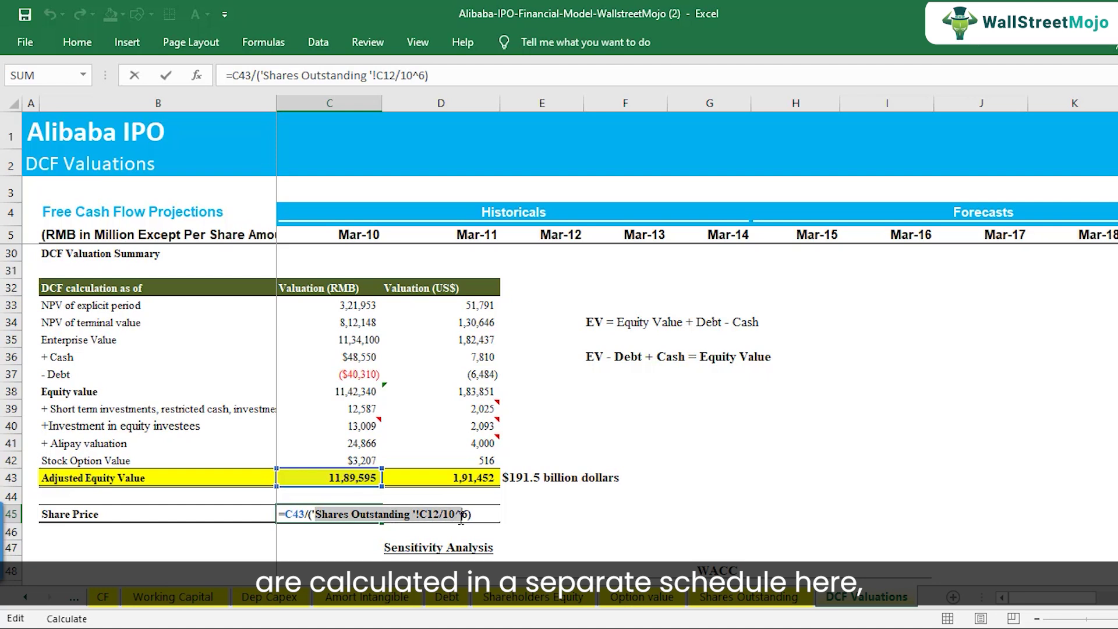
{"action": "key", "text": "Escape"}
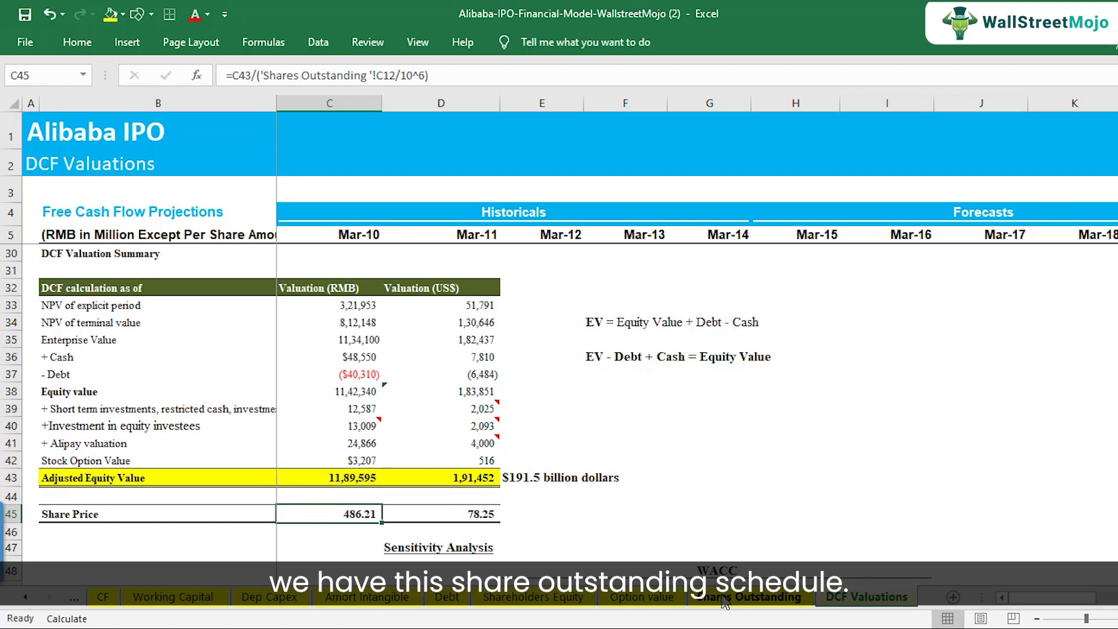
Step: Check the outstanding options in D24 of the Shares Outstanding sheet and the US$ Share Price in D45 of DCF Valuations
{"action": "key", "text": "ctrl+Page_Up"}
{"action": "left_click", "coordinate": [432, 527]}
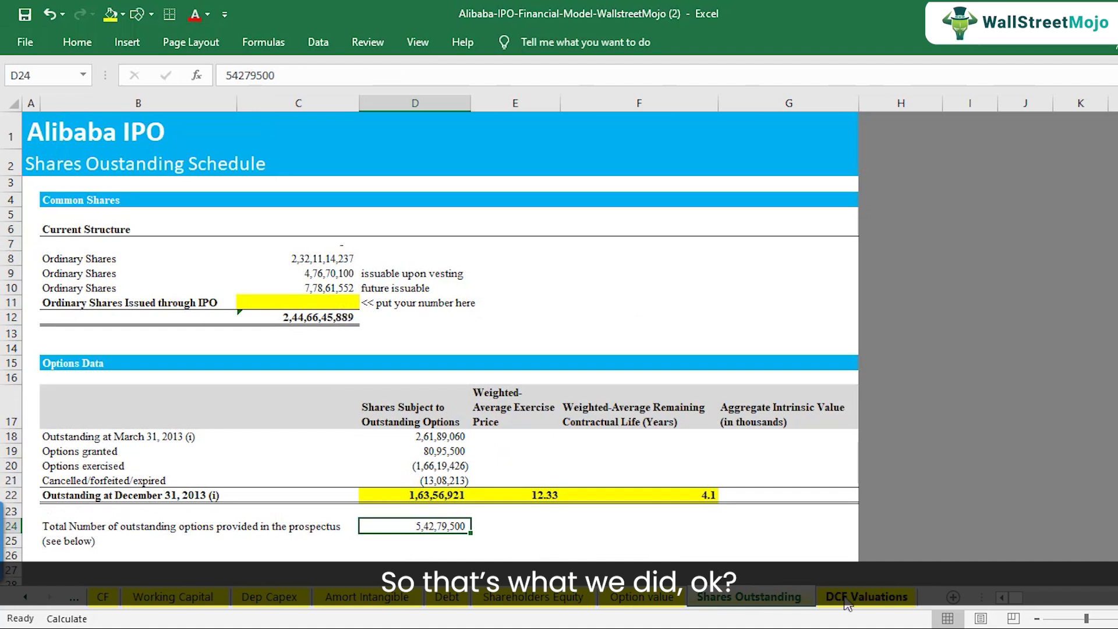
{"action": "left_click", "coordinate": [863, 597]}
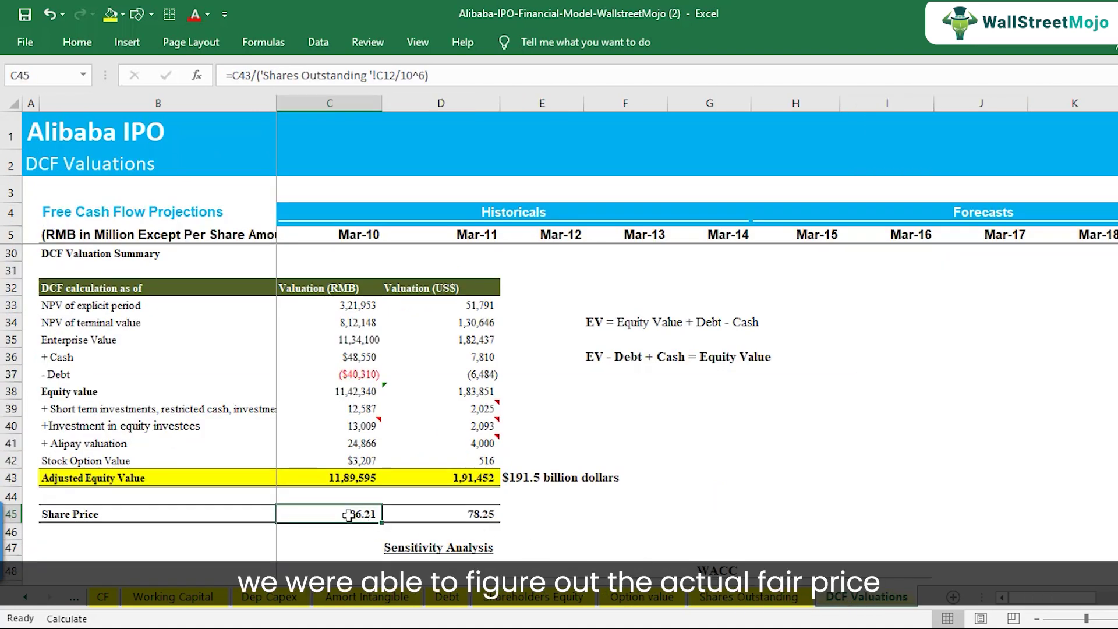
{"action": "left_click", "coordinate": [464, 513]}
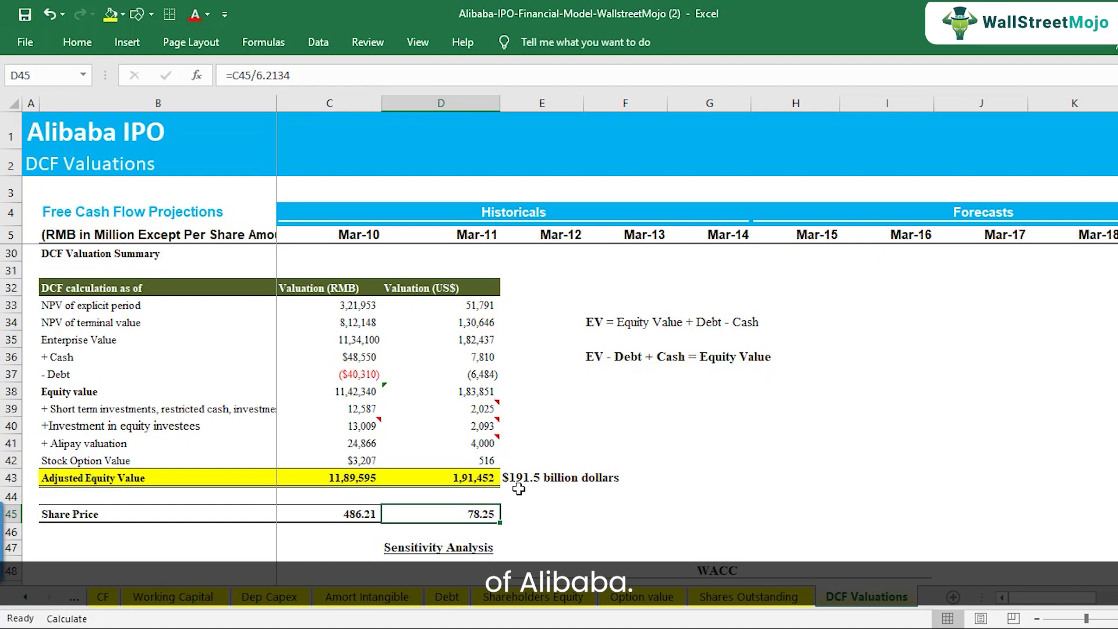
Step: Return to the free cash flow projections and bring the workbook's earlier sheets into view
{"action": "scroll", "coordinate": [518, 488], "scroll_direction": "up", "scroll_amount": 8}
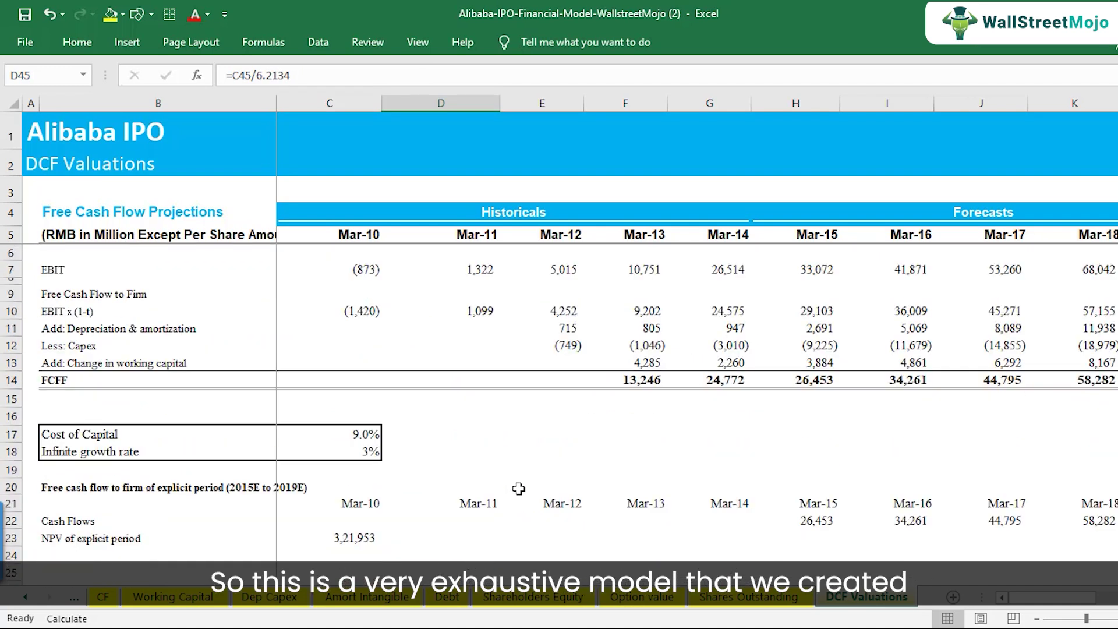
{"action": "left_click", "coordinate": [25, 597]}
{"action": "left_click", "coordinate": [26, 597]}
{"action": "left_click", "coordinate": [26, 597]}
{"action": "left_click", "coordinate": [26, 597]}
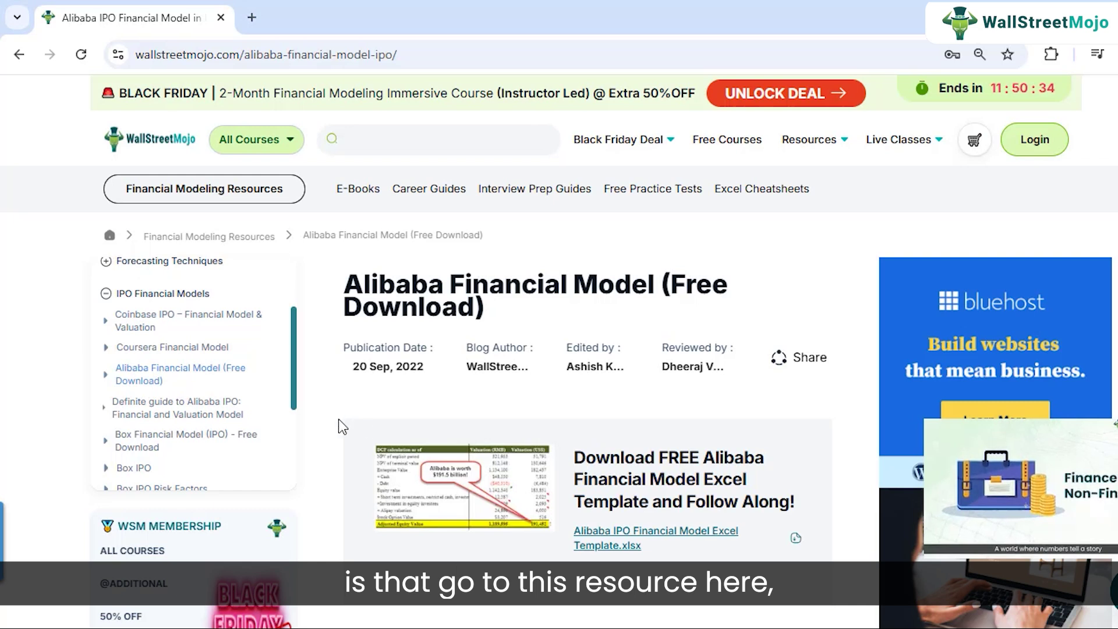
Step: On the WallStreetMojo page in the browser, expand the Creating Financial Model topics and open the Financial Modeling In Excel article
{"action": "scroll", "coordinate": [285, 344], "scroll_direction": "up", "scroll_amount": 3}
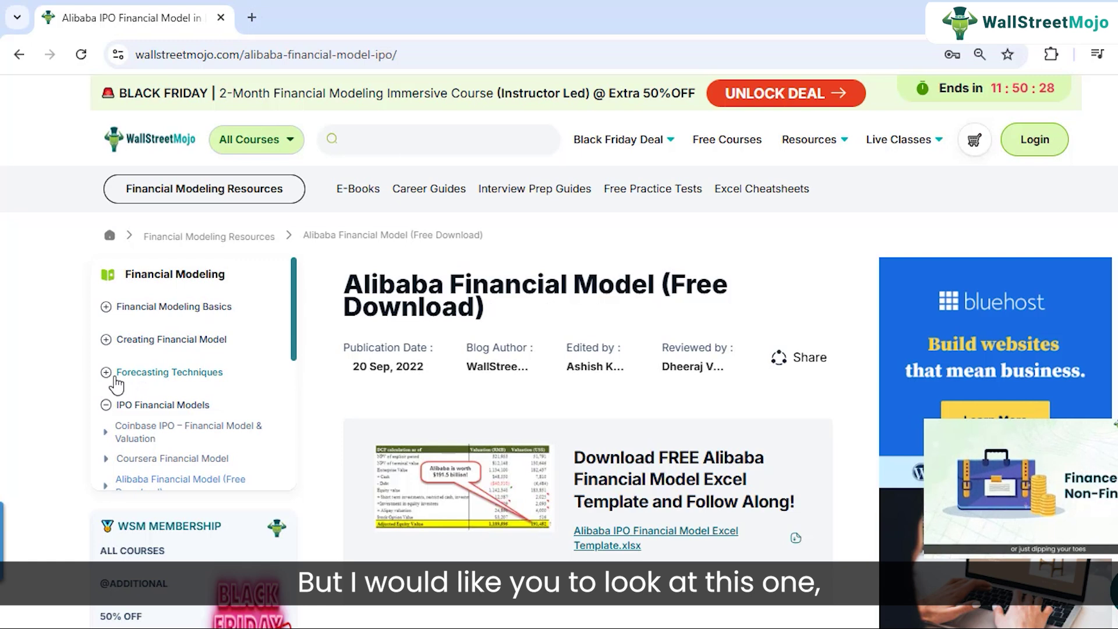
{"action": "left_click", "coordinate": [106, 340]}
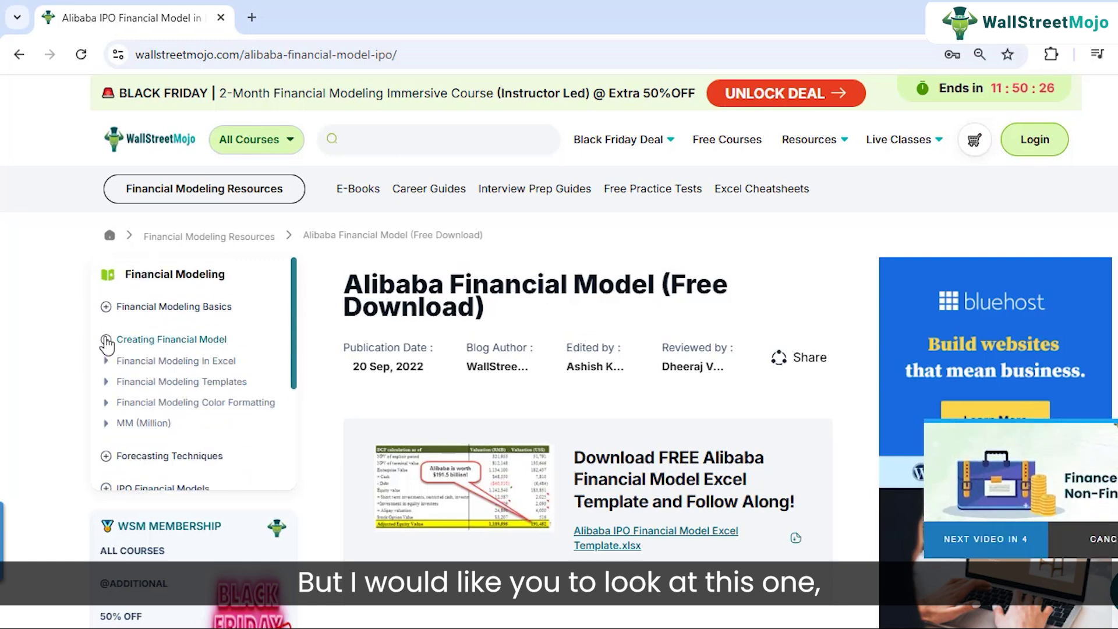
{"action": "left_click", "coordinate": [182, 364]}
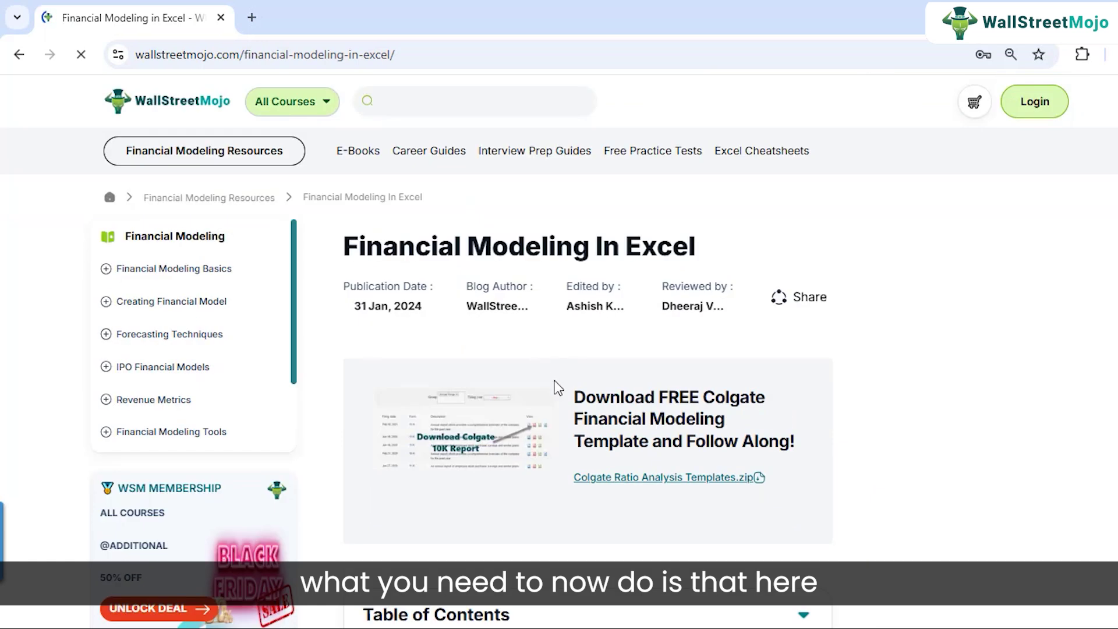
Step: Examine the article's Colgate template download, 10K report instructions, and historical income statement and balance sheet sections
{"action": "scroll", "coordinate": [655, 456], "scroll_direction": "down", "scroll_amount": 1}
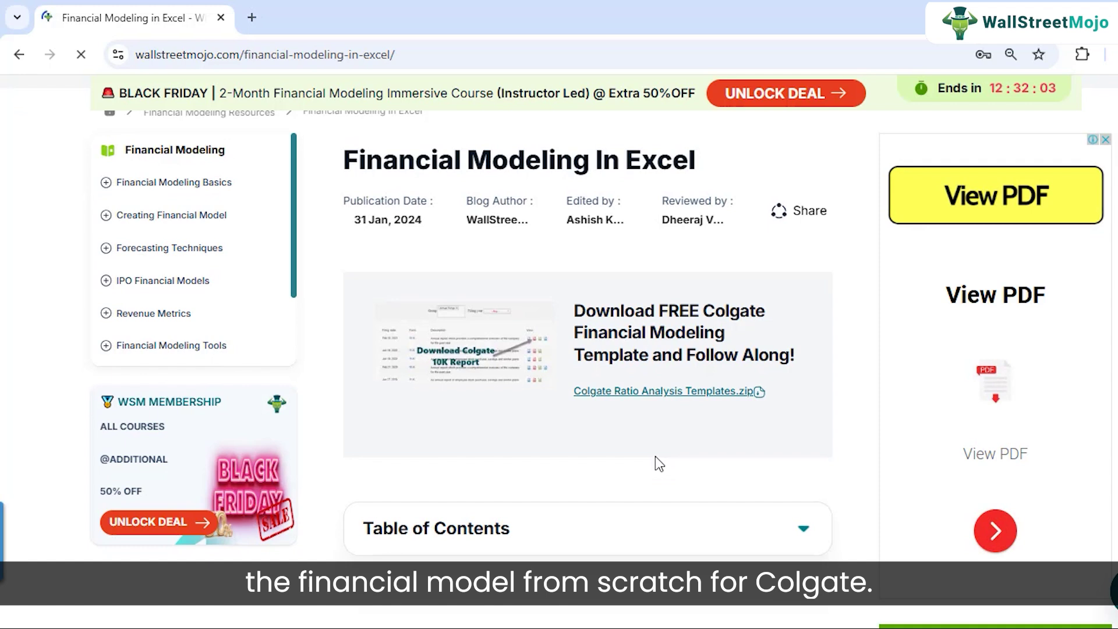
{"action": "scroll", "coordinate": [656, 456], "scroll_direction": "down", "scroll_amount": 2}
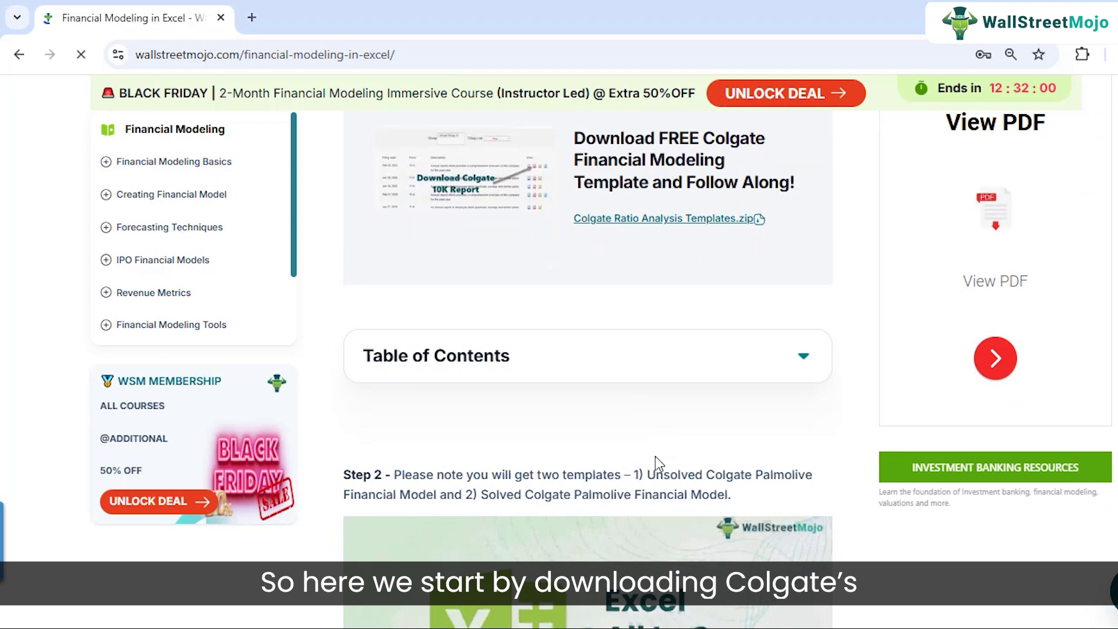
{"action": "scroll", "coordinate": [655, 456], "scroll_direction": "down", "scroll_amount": 6}
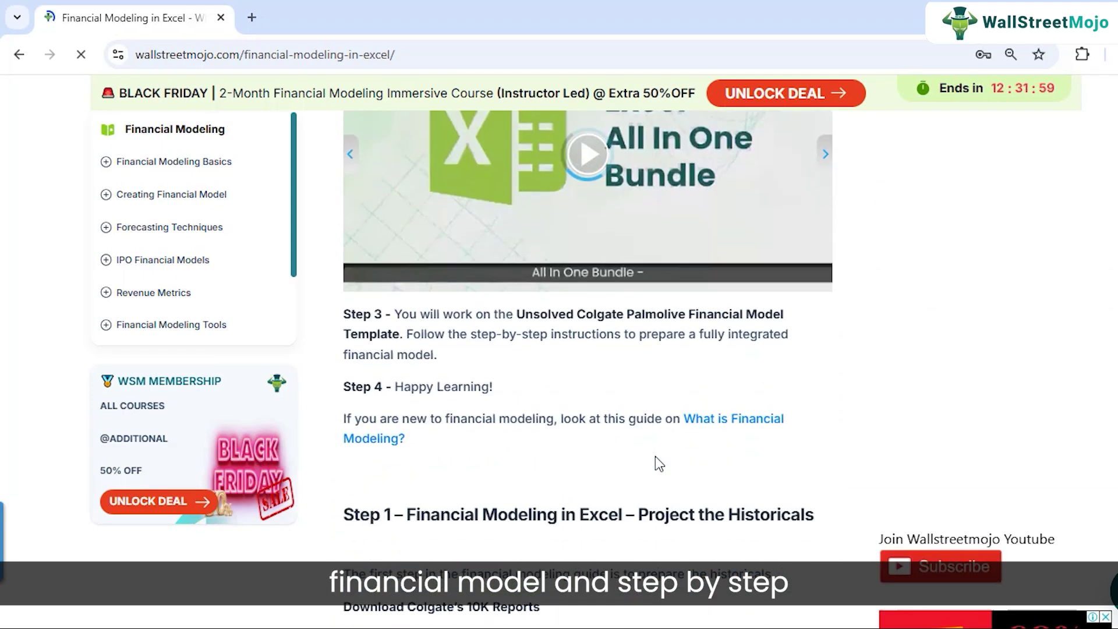
{"action": "scroll", "coordinate": [655, 456], "scroll_direction": "down", "scroll_amount": 8}
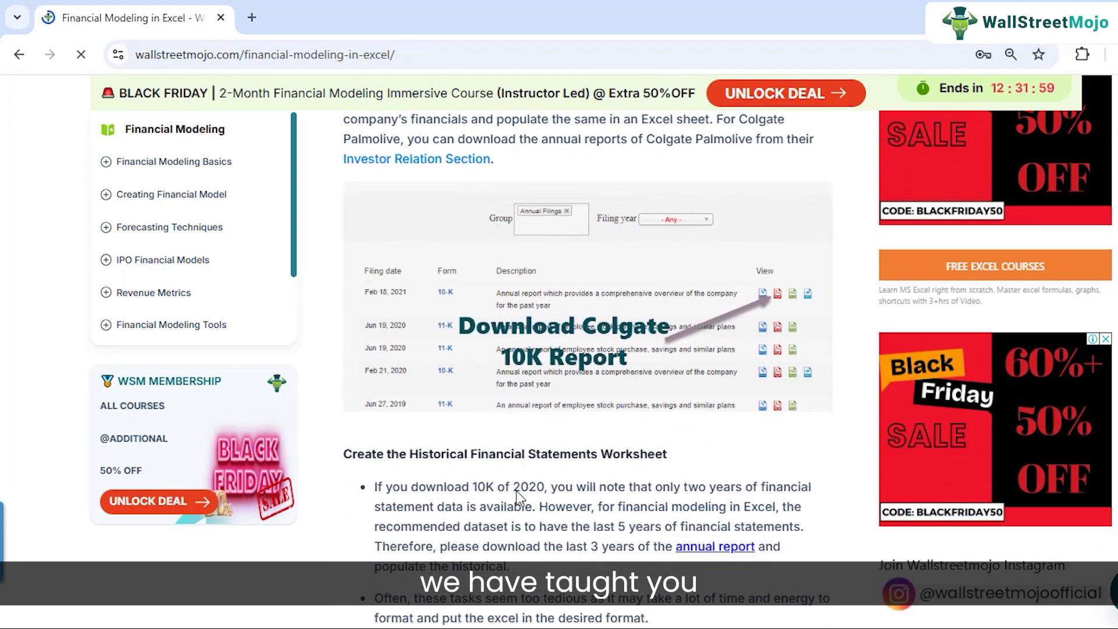
{"action": "scroll", "coordinate": [518, 497], "scroll_direction": "down", "scroll_amount": 7}
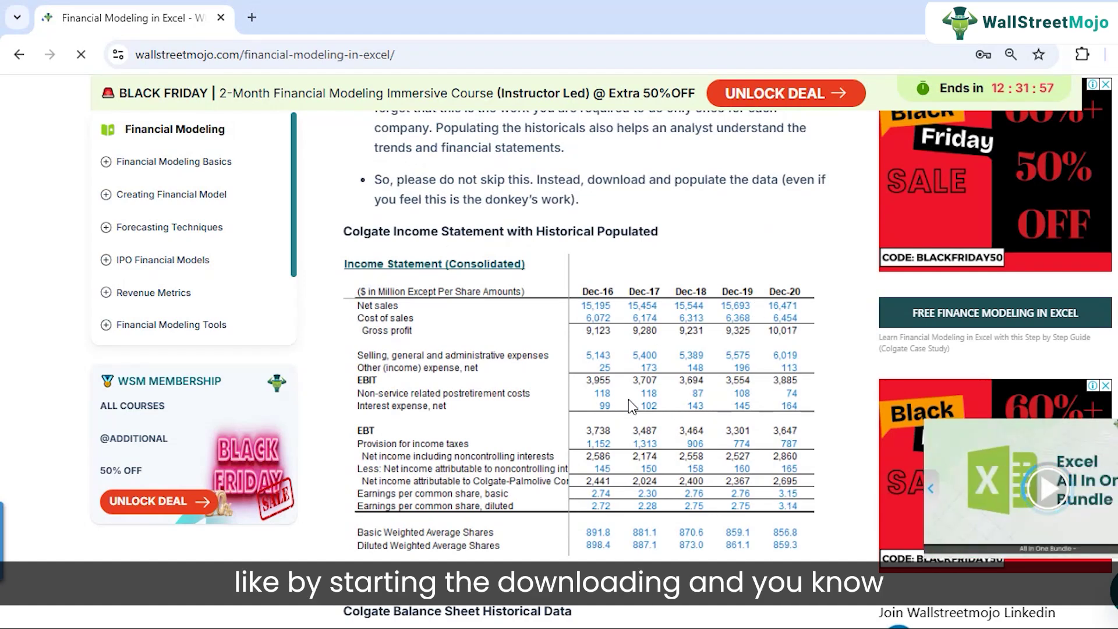
{"action": "scroll", "coordinate": [643, 477], "scroll_direction": "down", "scroll_amount": 1}
{"action": "scroll", "coordinate": [643, 477], "scroll_direction": "down", "scroll_amount": 15}
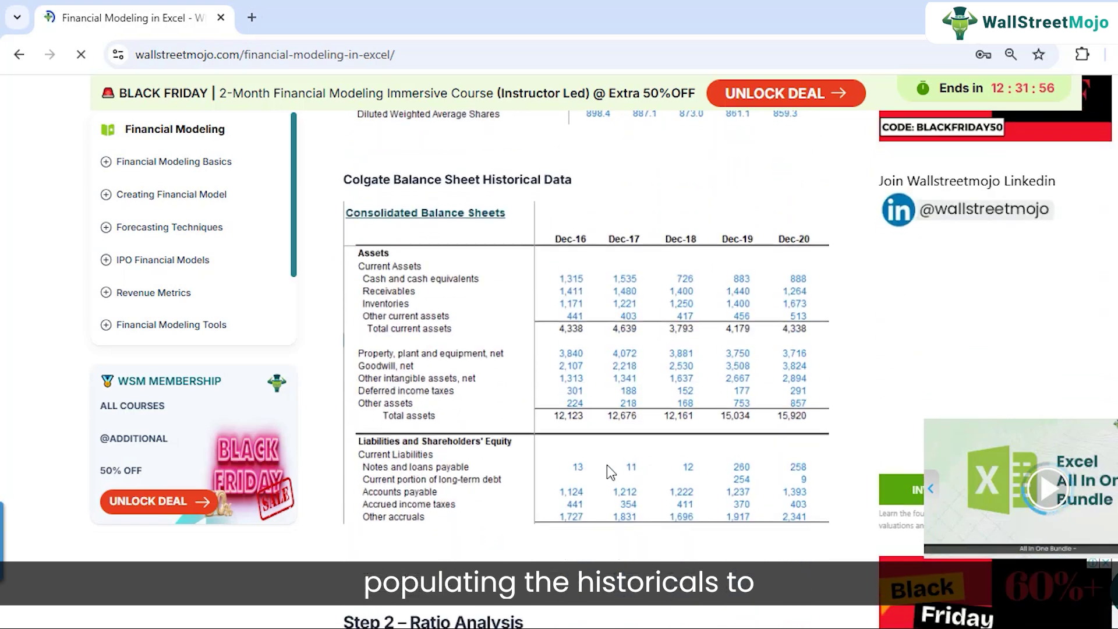
{"action": "scroll", "coordinate": [673, 474], "scroll_direction": "down", "scroll_amount": 4}
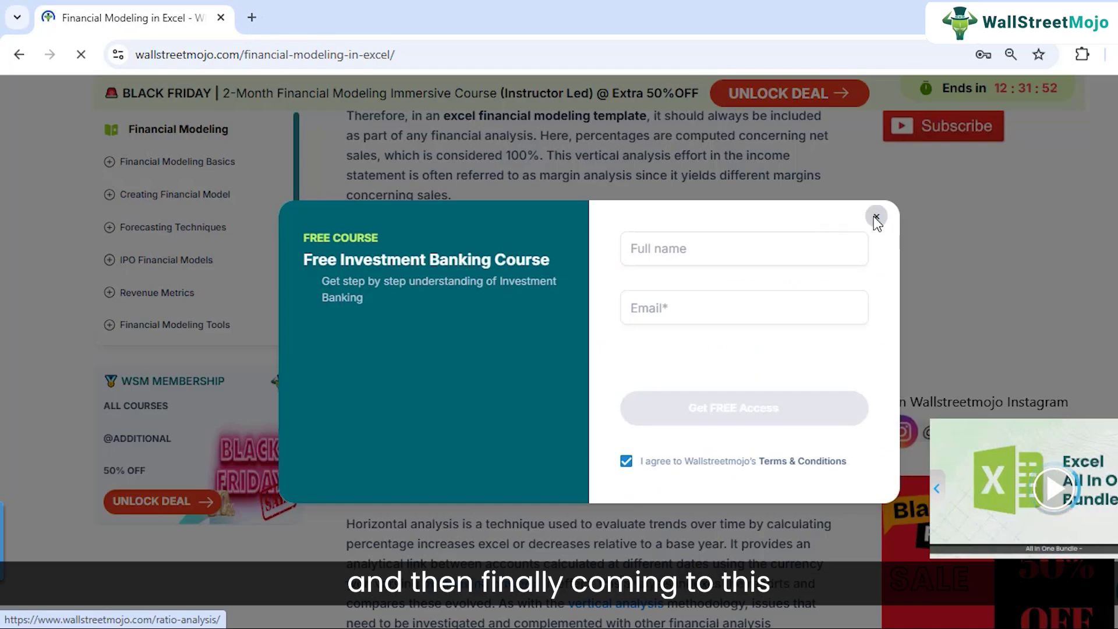
Step: Dismiss the free course pop-up and look through the article's ratio analysis, risk analysis and model creation sections
{"action": "left_click", "coordinate": [875, 216]}
{"action": "scroll", "coordinate": [619, 407], "scroll_direction": "down", "scroll_amount": 1}
{"action": "scroll", "coordinate": [619, 408], "scroll_direction": "down", "scroll_amount": 18}
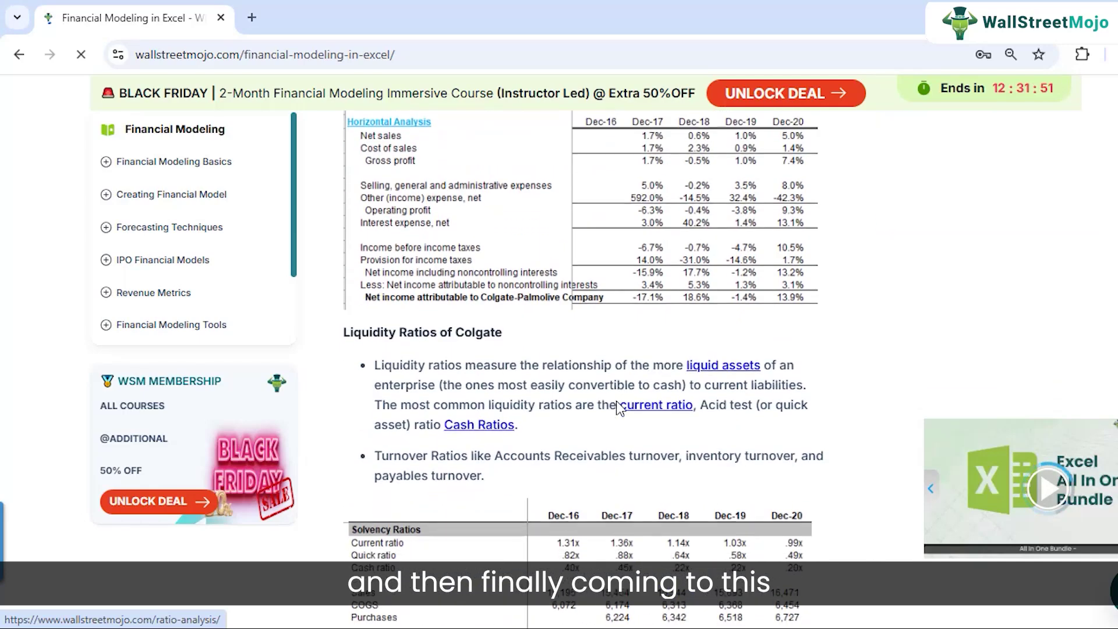
{"action": "scroll", "coordinate": [620, 408], "scroll_direction": "down", "scroll_amount": 20}
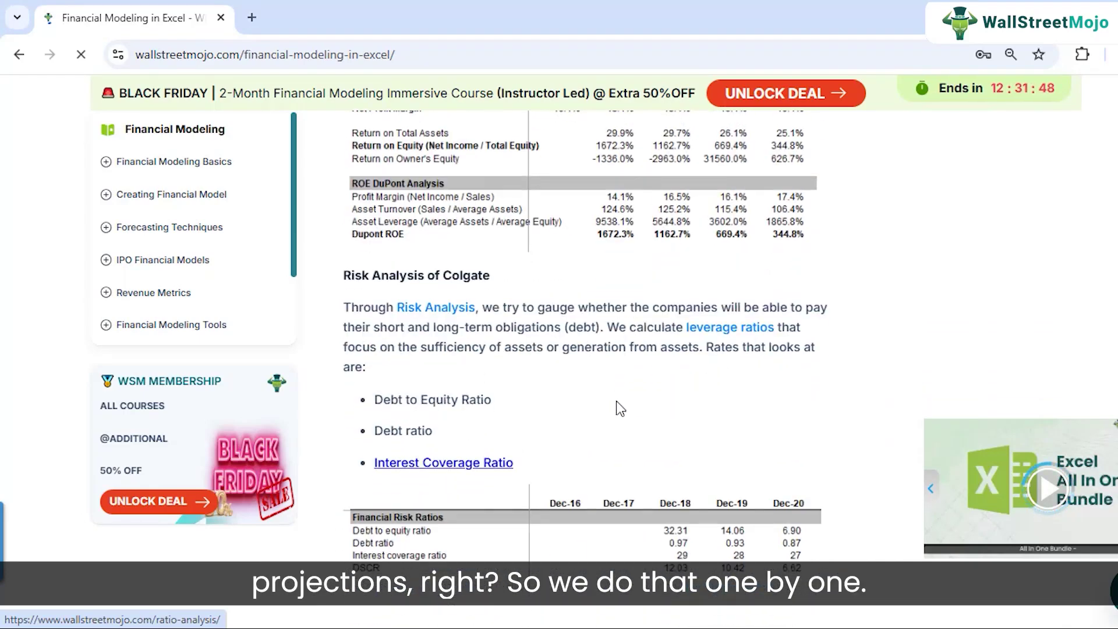
{"action": "scroll", "coordinate": [619, 407], "scroll_direction": "down", "scroll_amount": 14}
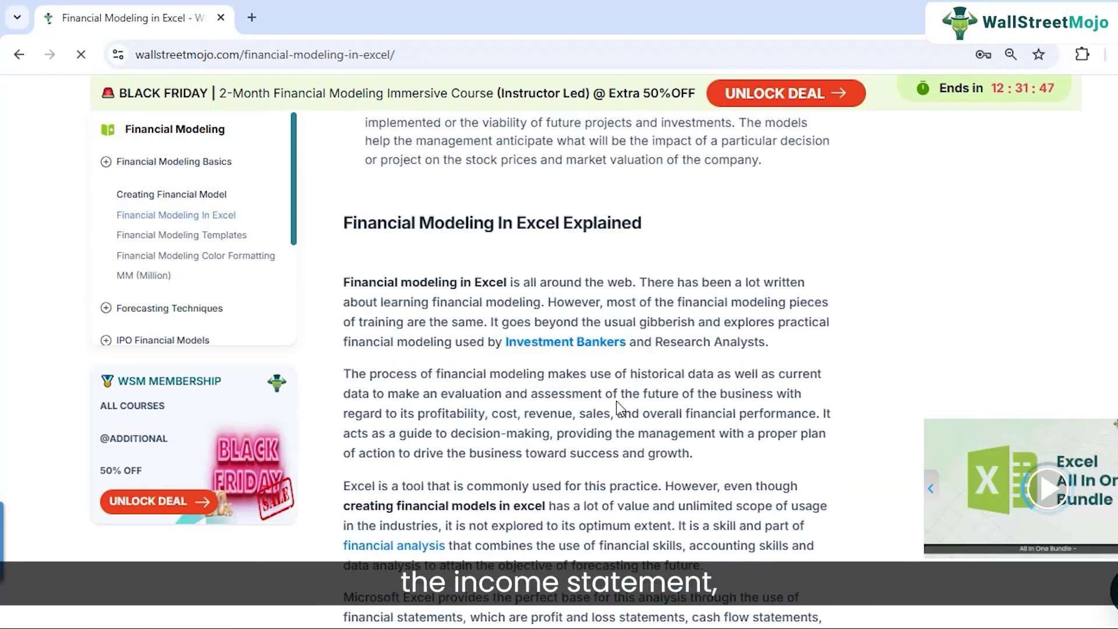
{"action": "scroll", "coordinate": [620, 407], "scroll_direction": "down", "scroll_amount": 20}
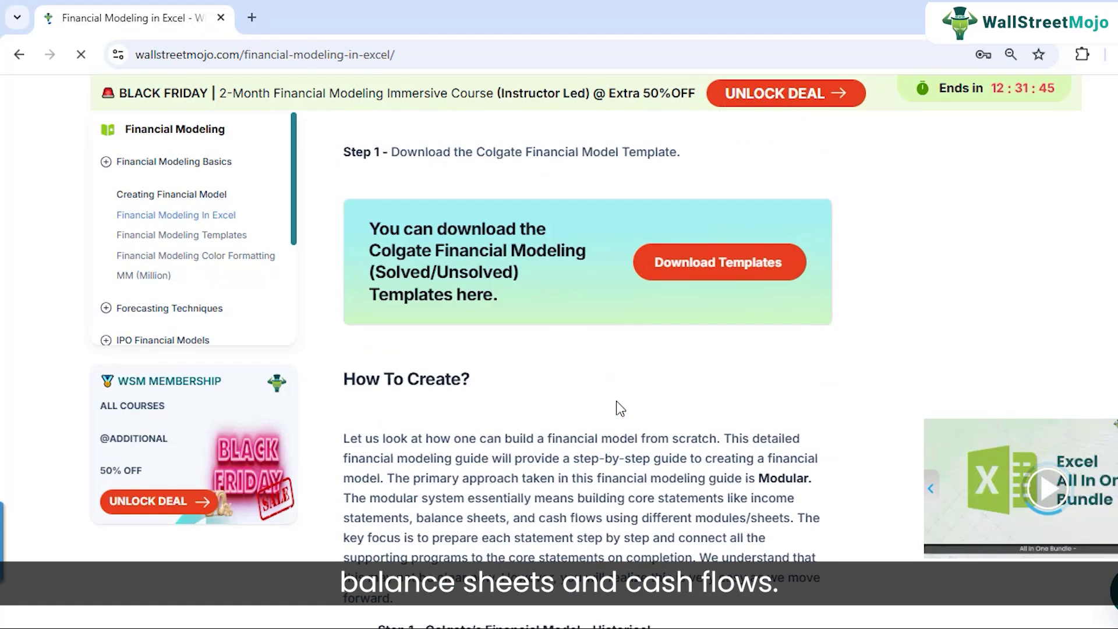
{"action": "scroll", "coordinate": [619, 401], "scroll_direction": "down", "scroll_amount": 20}
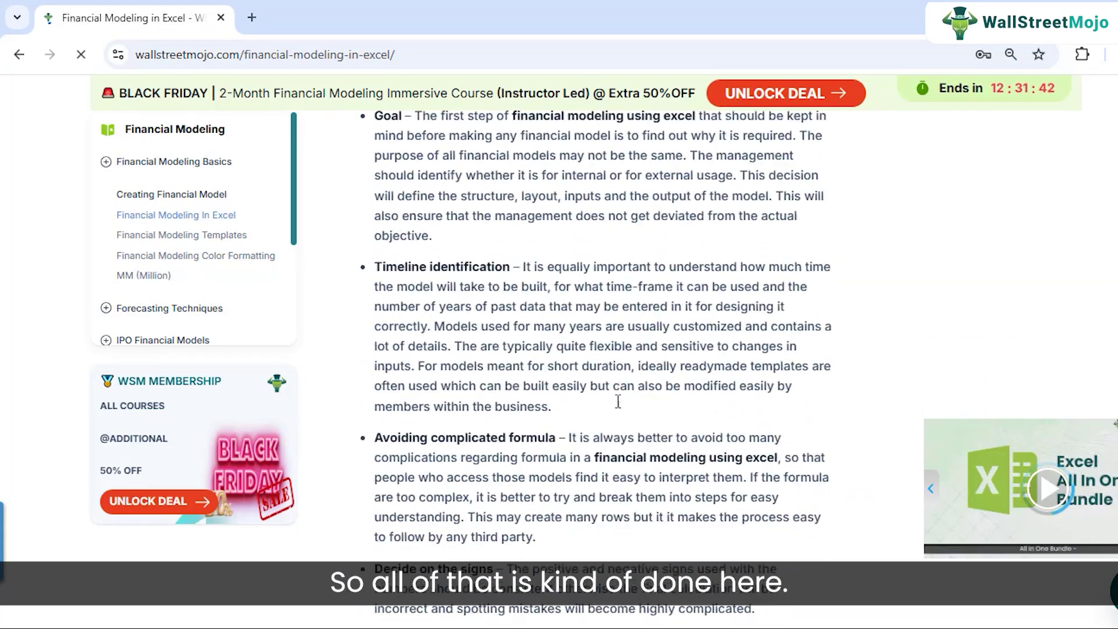
{"action": "scroll", "coordinate": [618, 402], "scroll_direction": "down", "scroll_amount": 15}
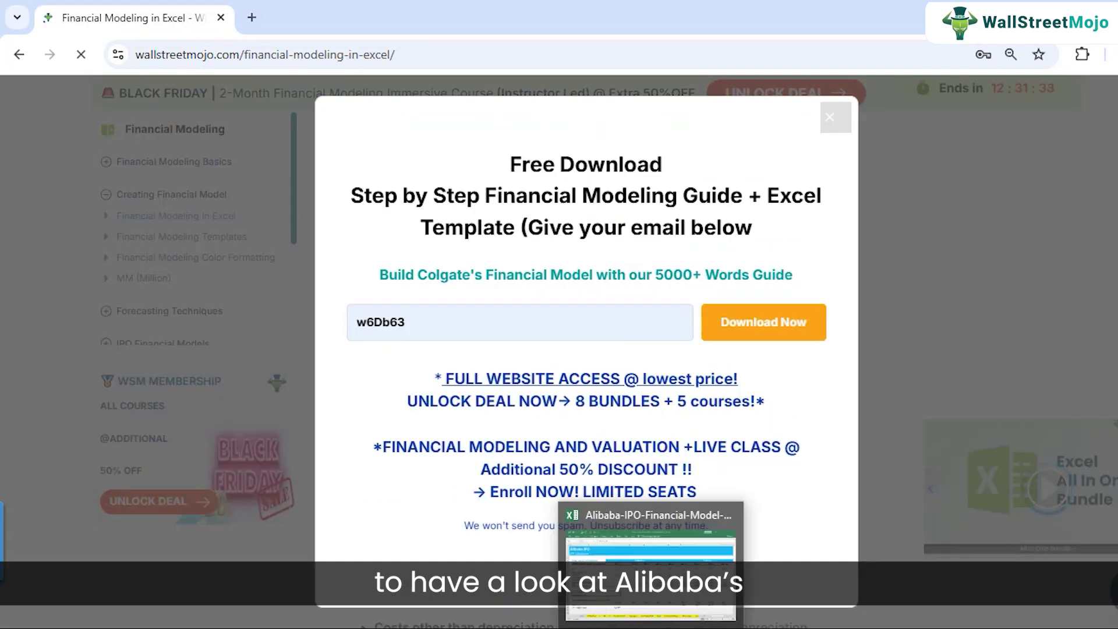
Step: Dismiss the template download pop-up and revisit the DCF Valuations sheet in the Alibaba IPO workbook
{"action": "left_click", "coordinate": [834, 119]}
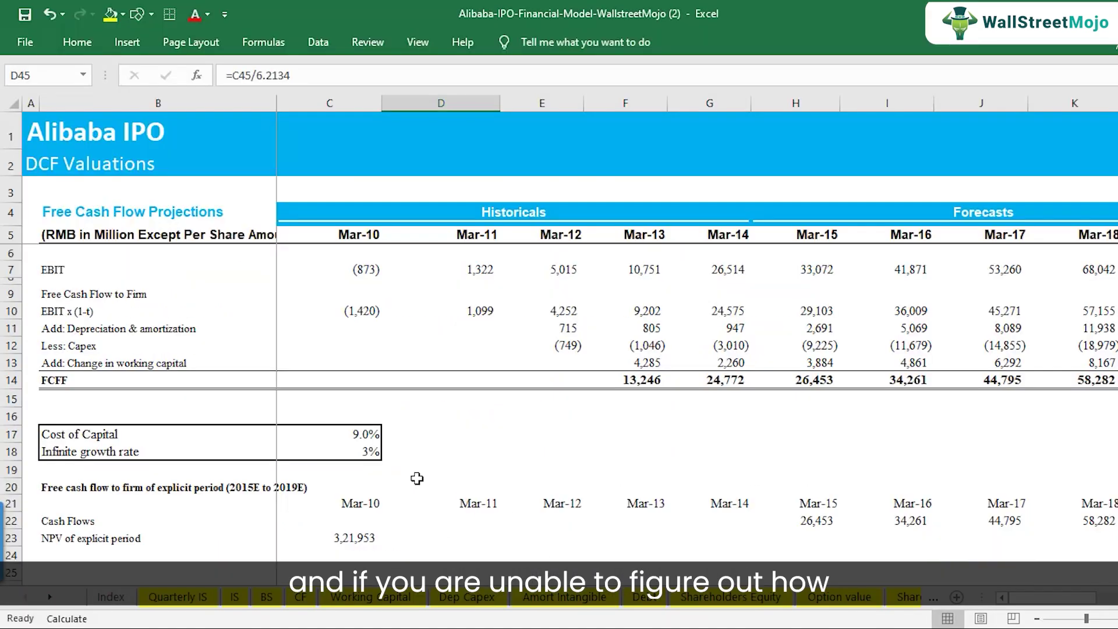
{"action": "left_click", "coordinate": [463, 445]}
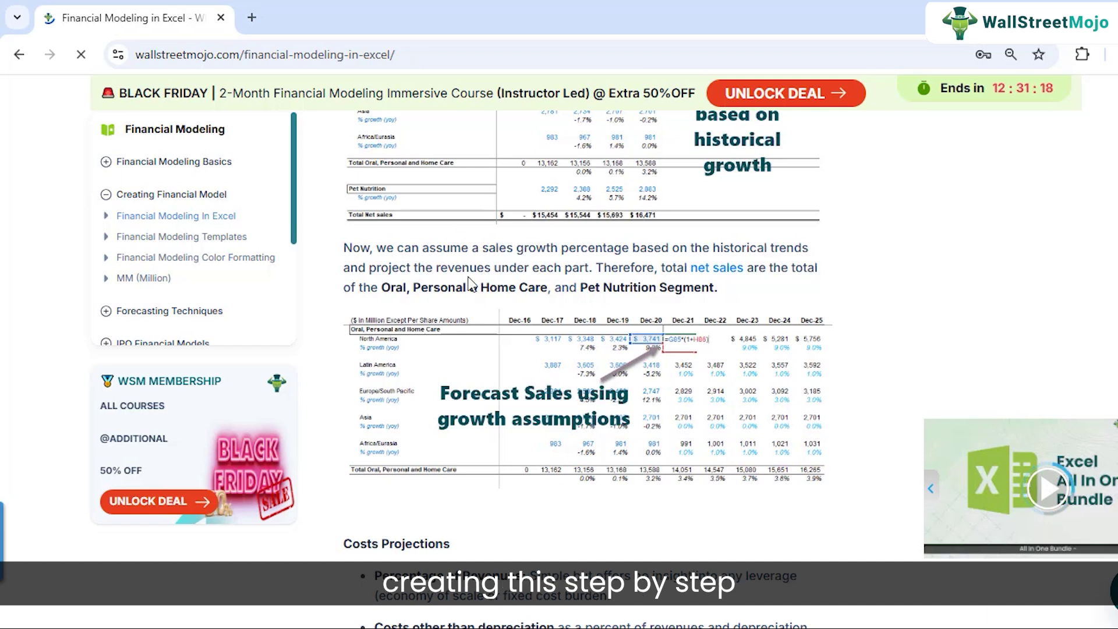
Step: Open the full list of Financial Modeling Courses from the WallStreetMojo site's course categories
{"action": "scroll", "coordinate": [472, 285], "scroll_direction": "up", "scroll_amount": 20}
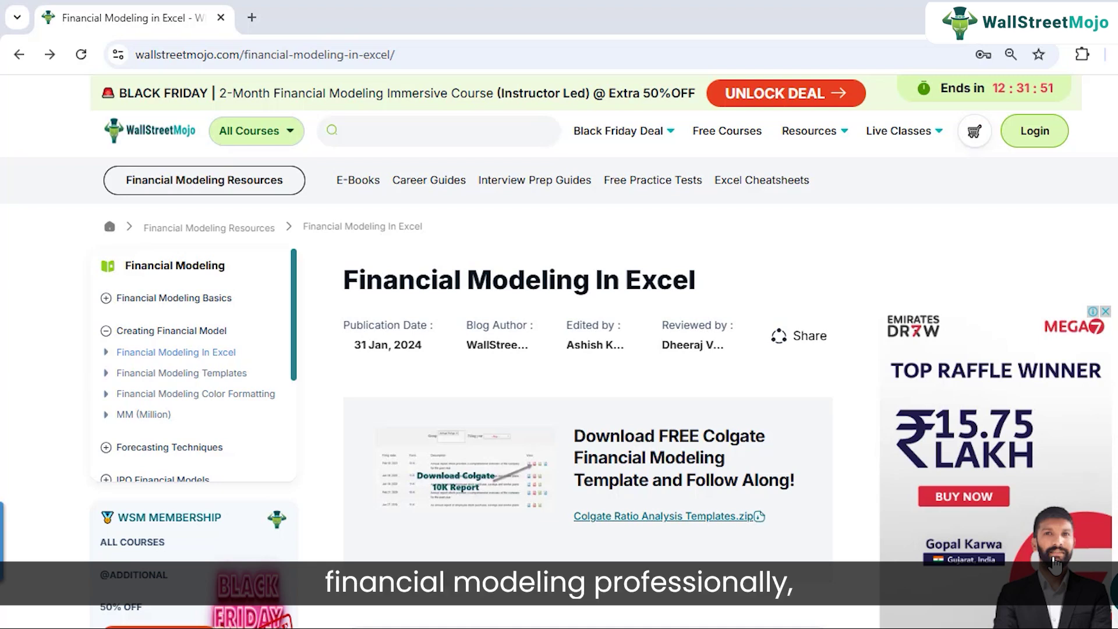
{"action": "left_click", "coordinate": [285, 139]}
{"action": "mouse_move", "coordinate": [302, 250]}
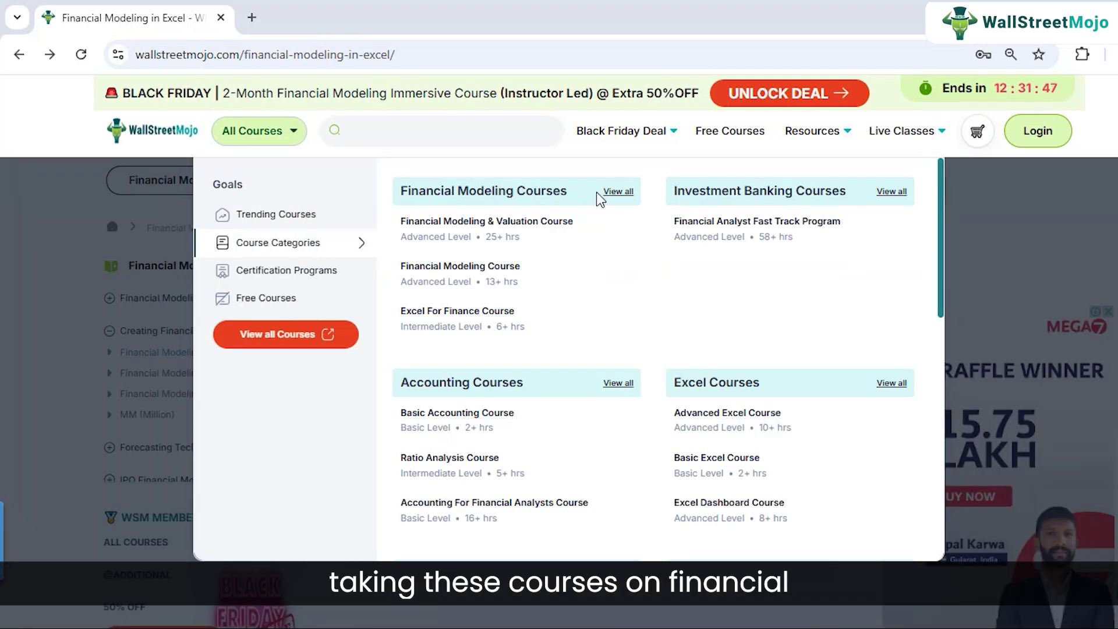
{"action": "left_click", "coordinate": [619, 193]}
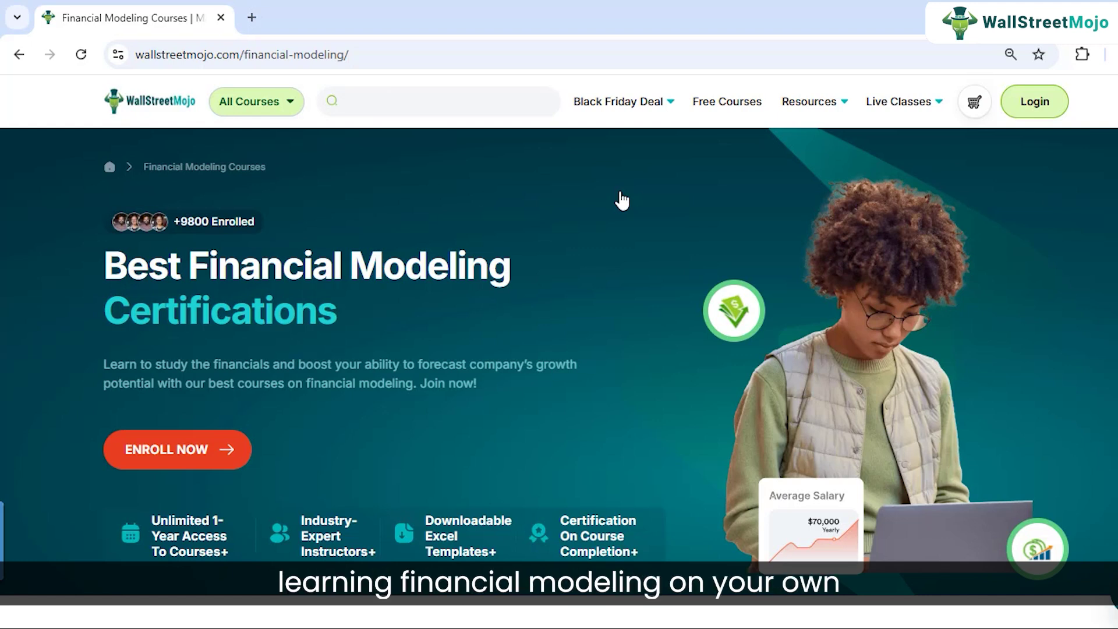
Step: Review the Financial Modeling Courses list, including the recorded courses, the live class and the Financial Modeling Immersive Program
{"action": "scroll", "coordinate": [623, 200], "scroll_direction": "down", "scroll_amount": 9}
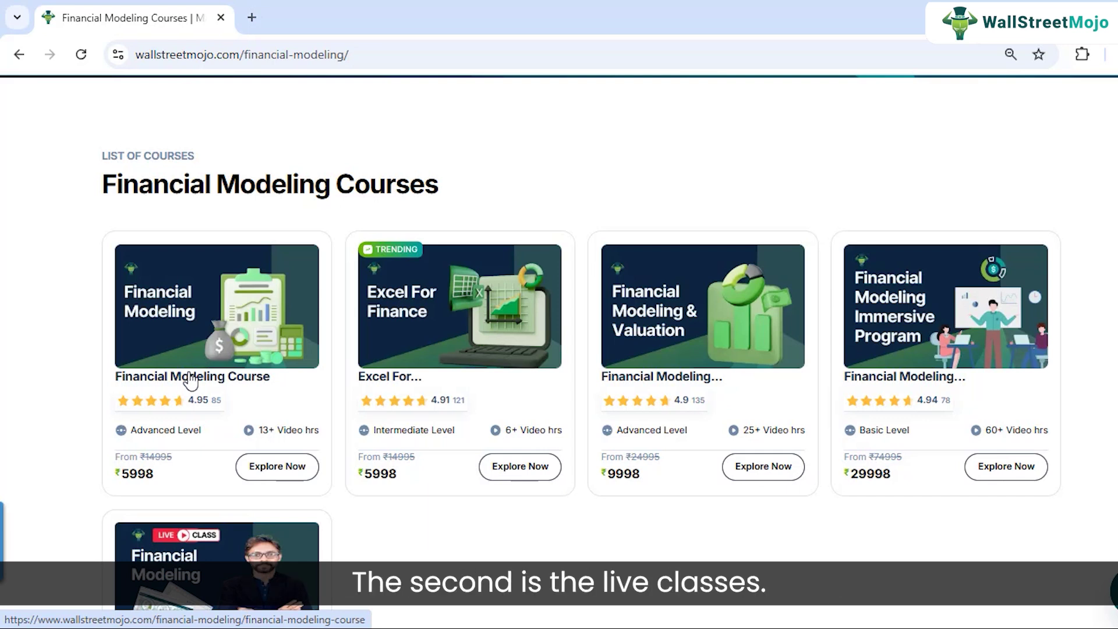
{"action": "scroll", "coordinate": [191, 383], "scroll_direction": "down", "scroll_amount": 3}
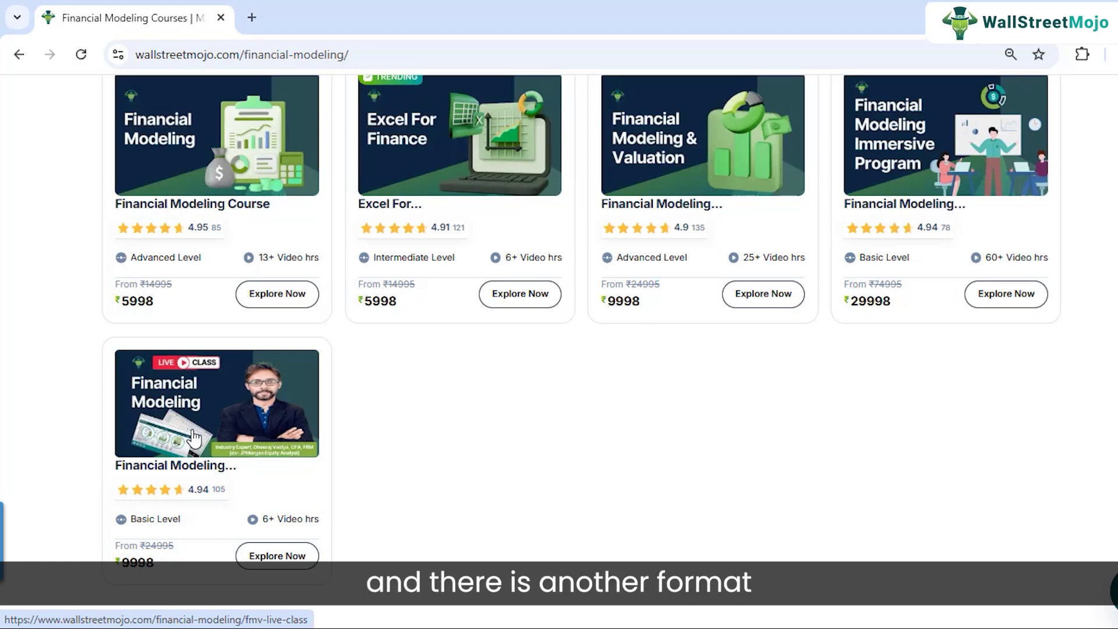
{"action": "scroll", "coordinate": [786, 291], "scroll_direction": "up", "scroll_amount": 2}
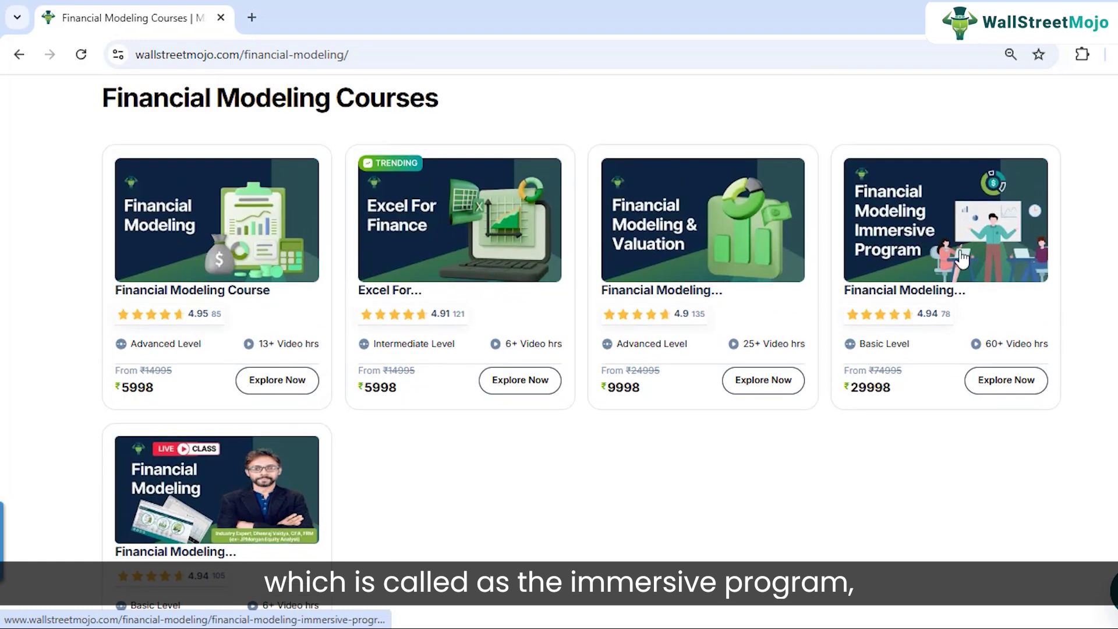